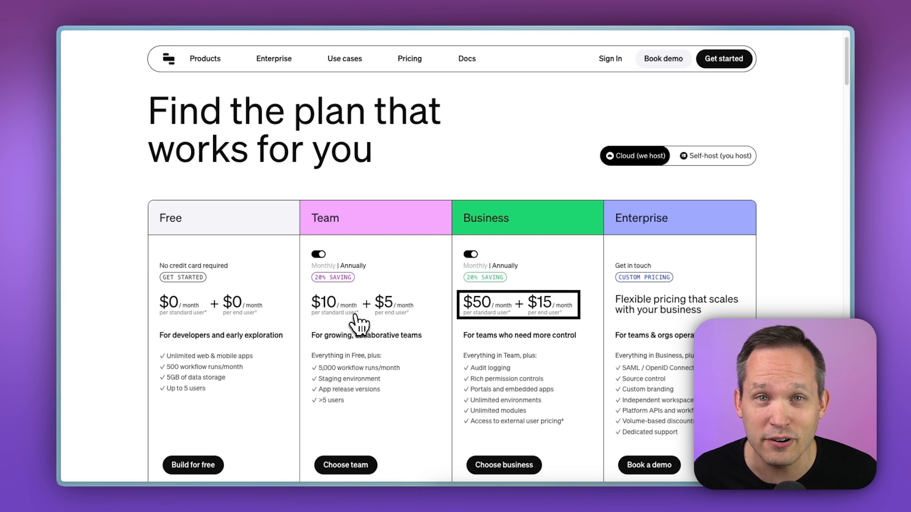
# Review the plan pricing and scroll through the feature comparison table for each tier
pyautogui.scroll(-10, 360, 325)
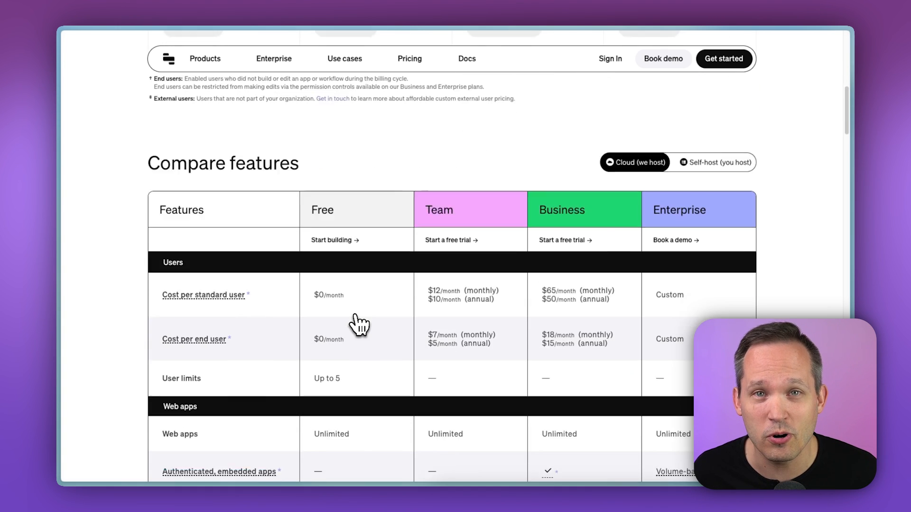
pyautogui.scroll(3, 359, 325)
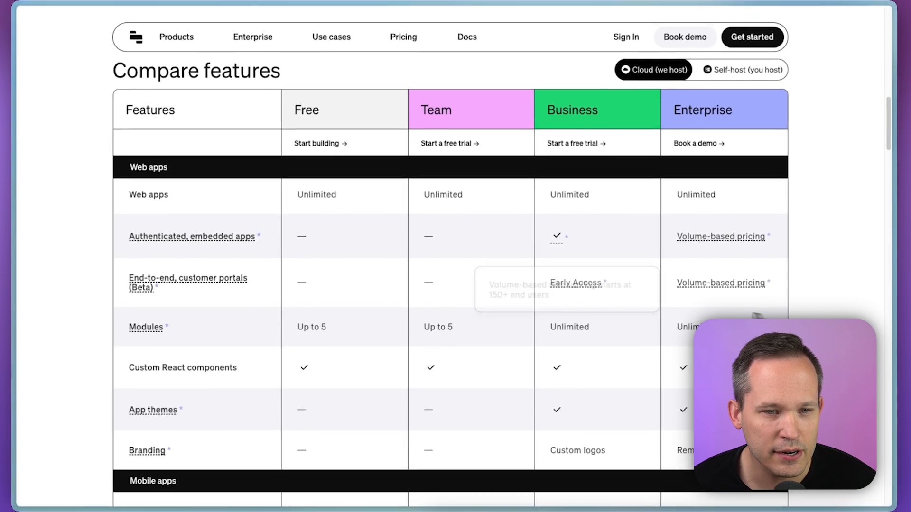
pyautogui.moveTo(249, 246)
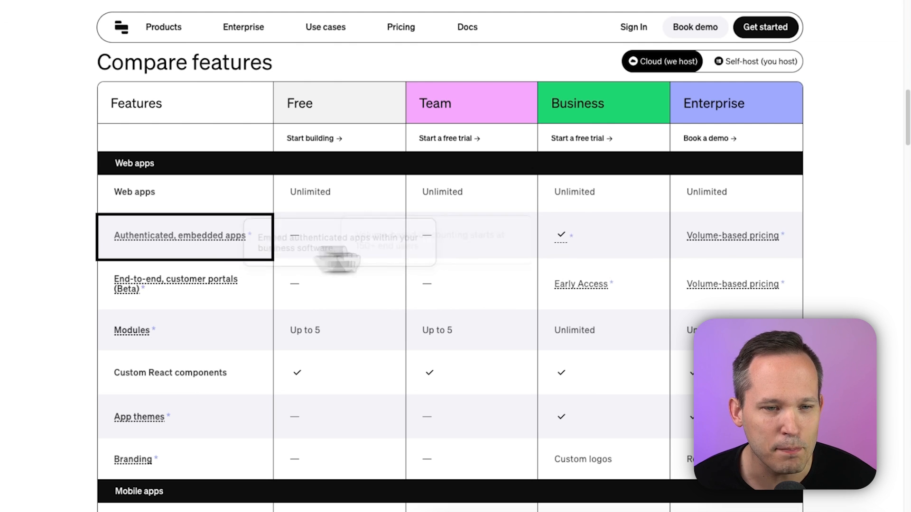
pyautogui.moveTo(561, 242)
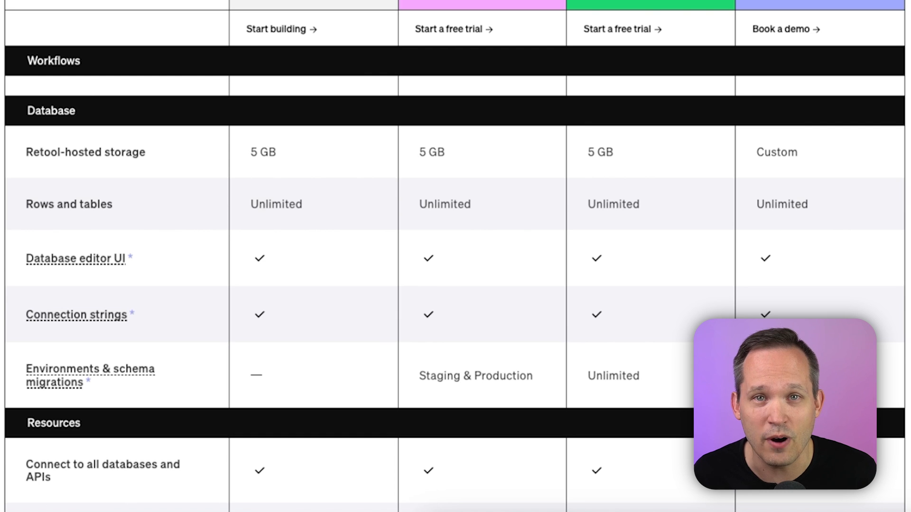
pyautogui.scroll(-7, 455, 257)
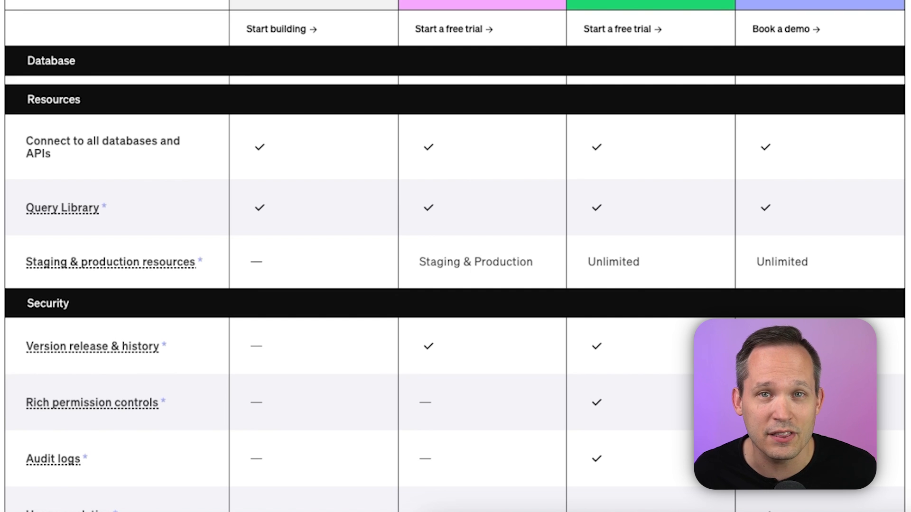
pyautogui.scroll(-4, 455, 256)
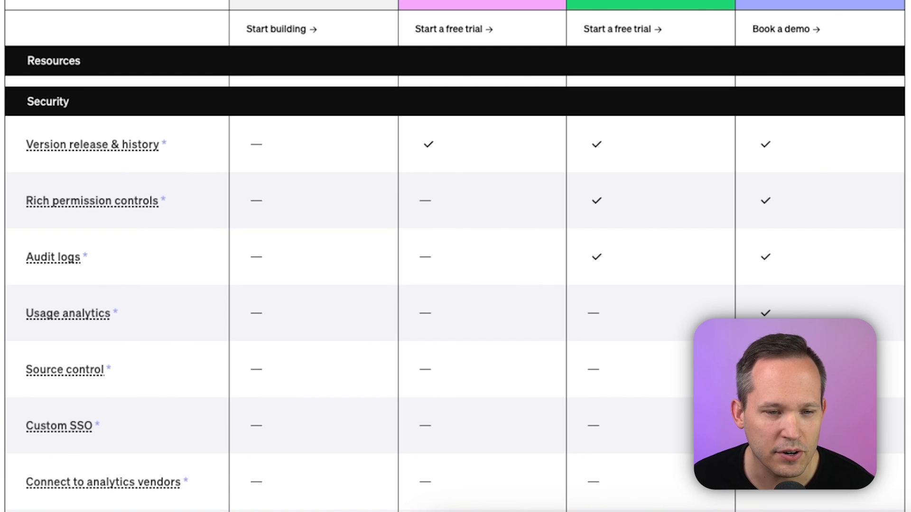
pyautogui.scroll(-3, 456, 256)
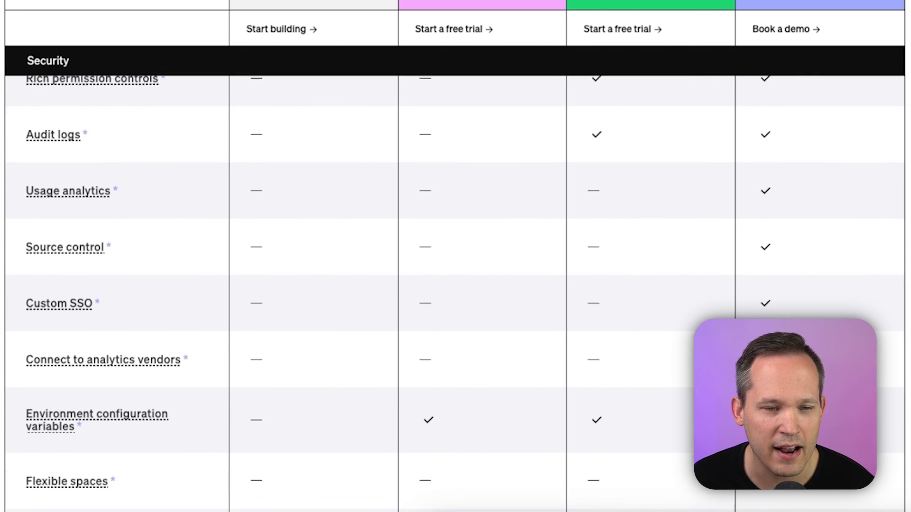
pyautogui.scroll(-1, 456, 256)
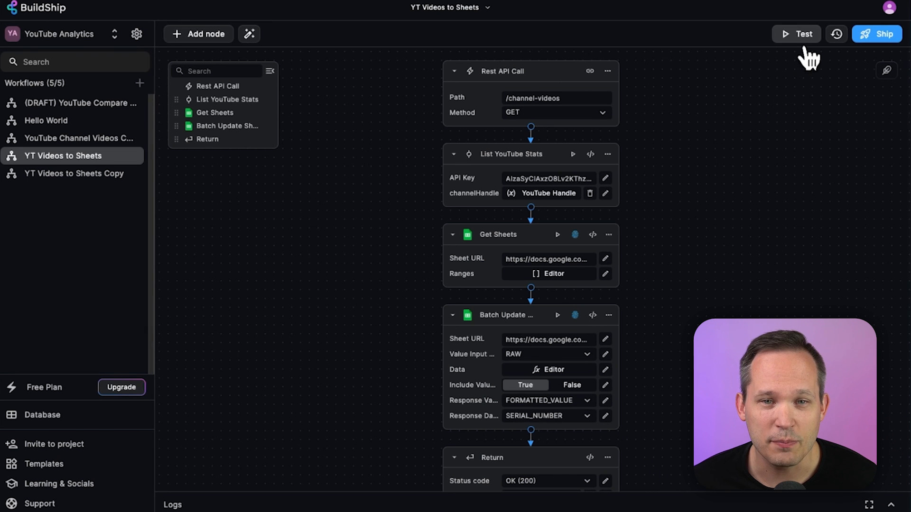
# Run a test of the workflow with the handle query parameter set to Retool
pyautogui.click(801, 34)
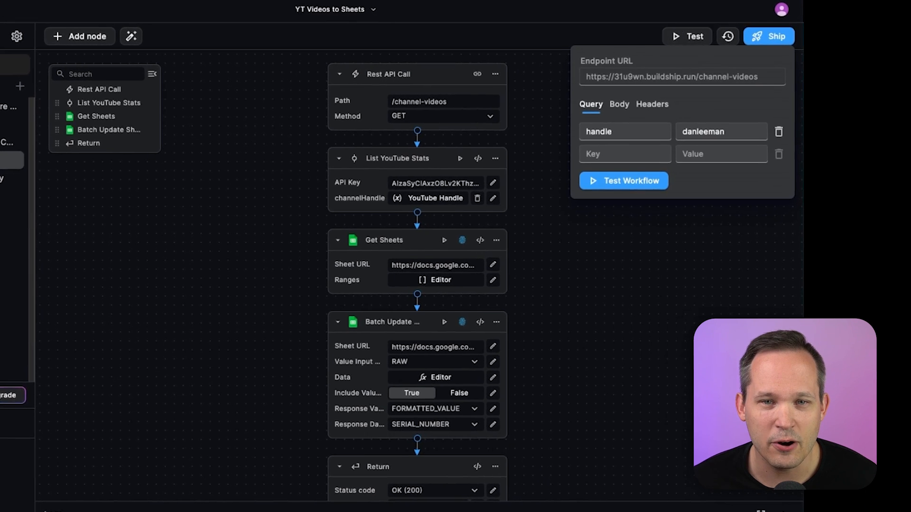
pyautogui.doubleClick(720, 137)
pyautogui.write('Retool')
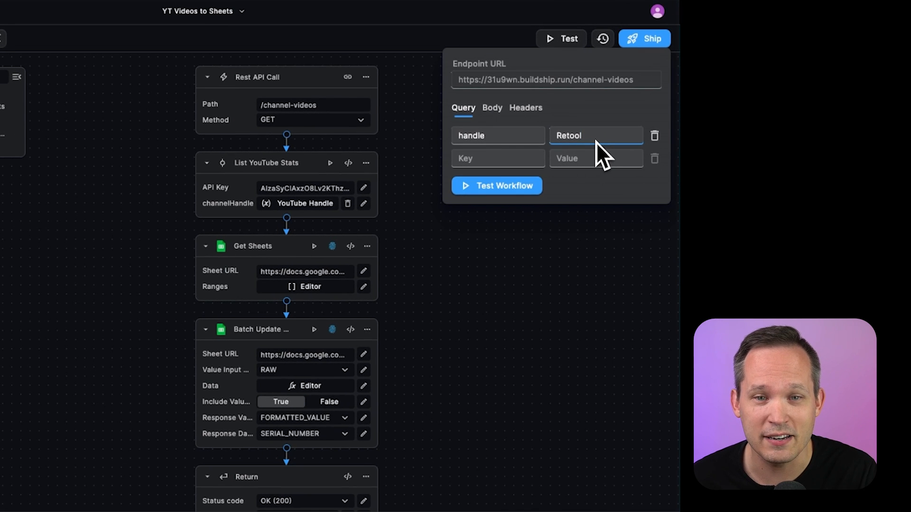
pyautogui.click(522, 187)
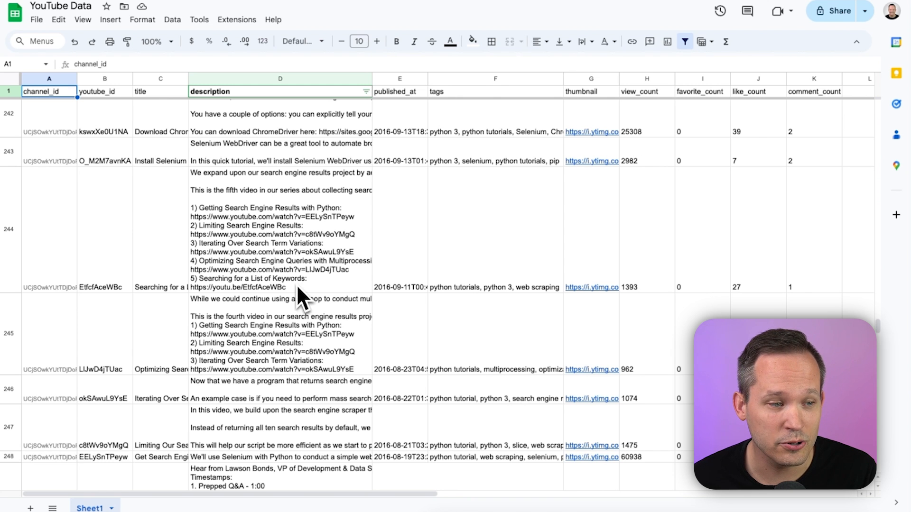
# Scroll through the YouTube Data sheet rows written by the workflow
pyautogui.scroll(-2, 298, 288)
pyautogui.scroll(-7, 297, 284)
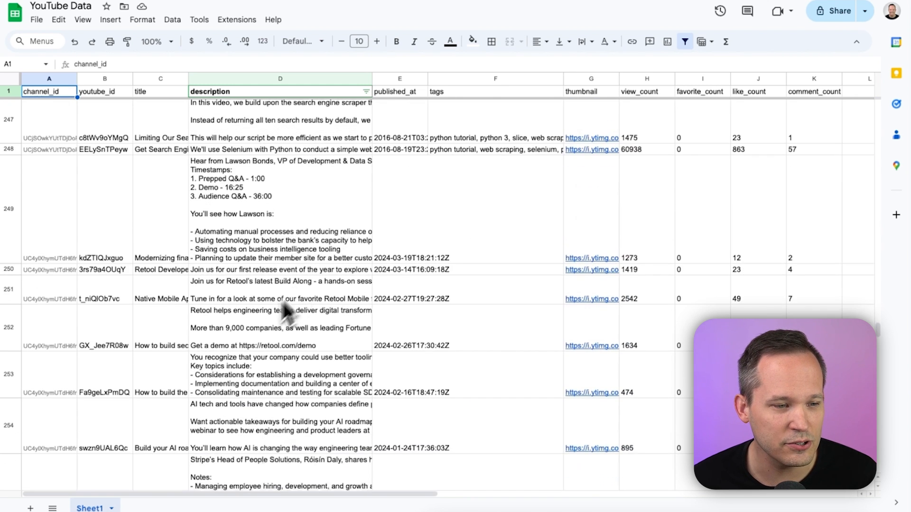
pyautogui.scroll(-3, 153, 372)
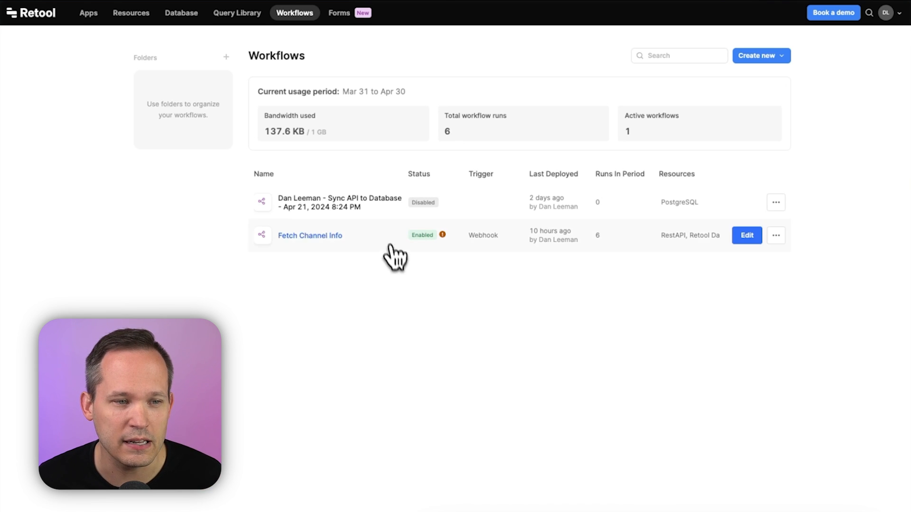
# Open the Retool Database and view the sample_users table
pyautogui.click(377, 236)
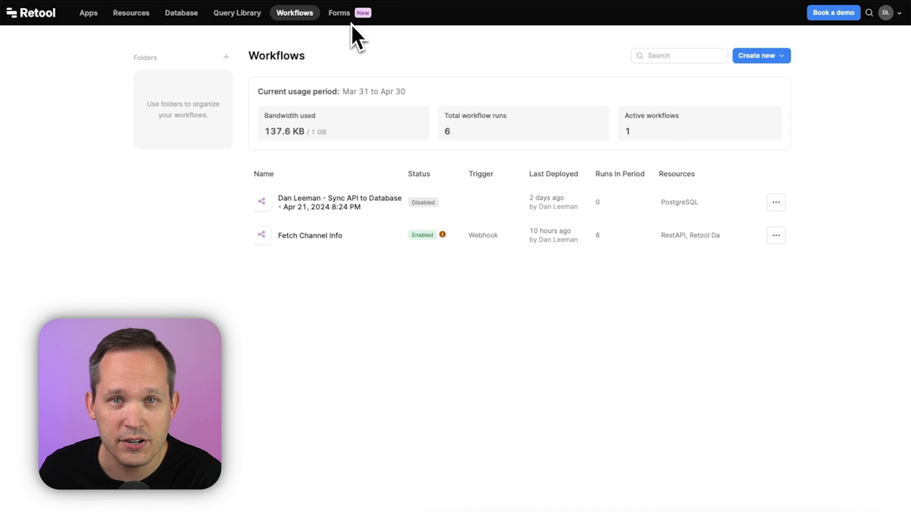
pyautogui.click(185, 14)
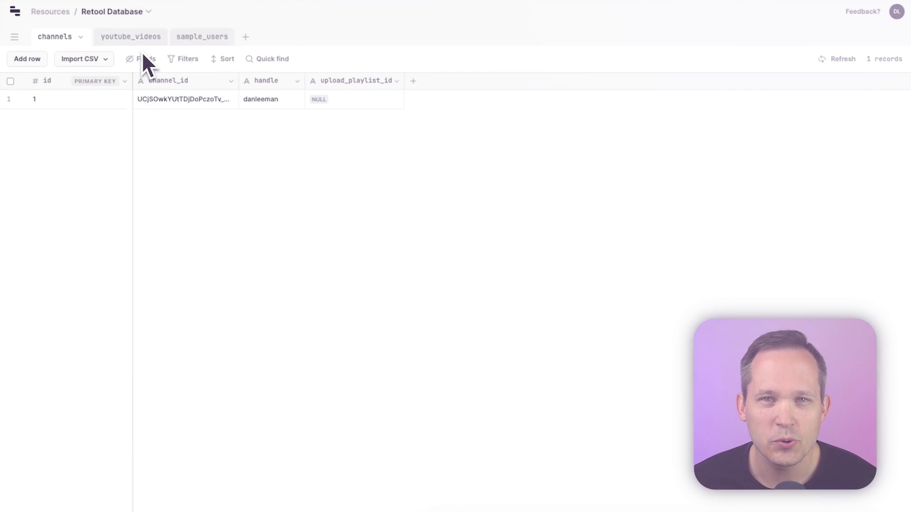
pyautogui.click(187, 38)
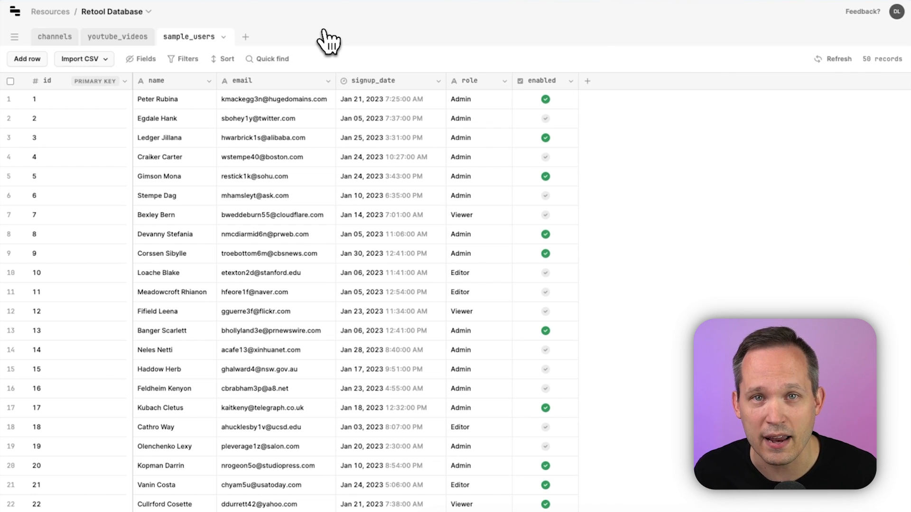
pyautogui.click(587, 81)
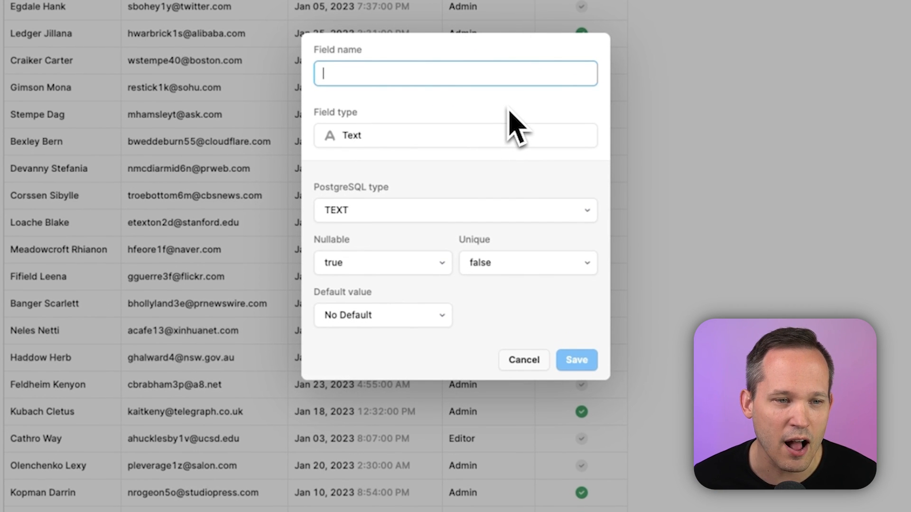
pyautogui.click(463, 137)
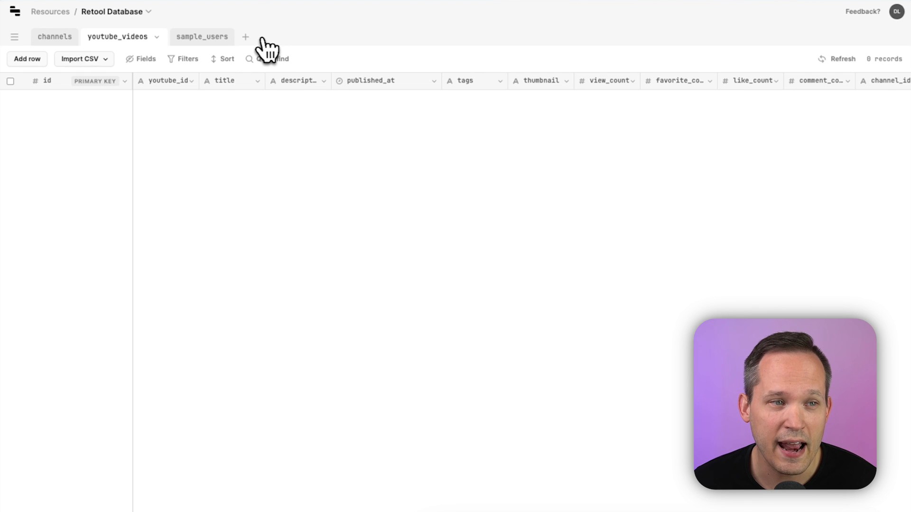
pyautogui.click(246, 38)
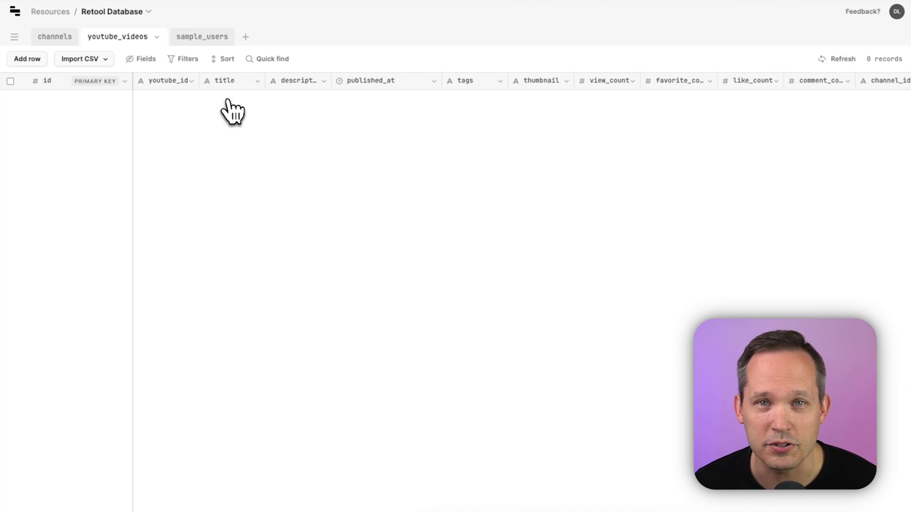
# Import the video CSV file into the current youtube_videos table using the default column mapping and headers
pyautogui.click(105, 60)
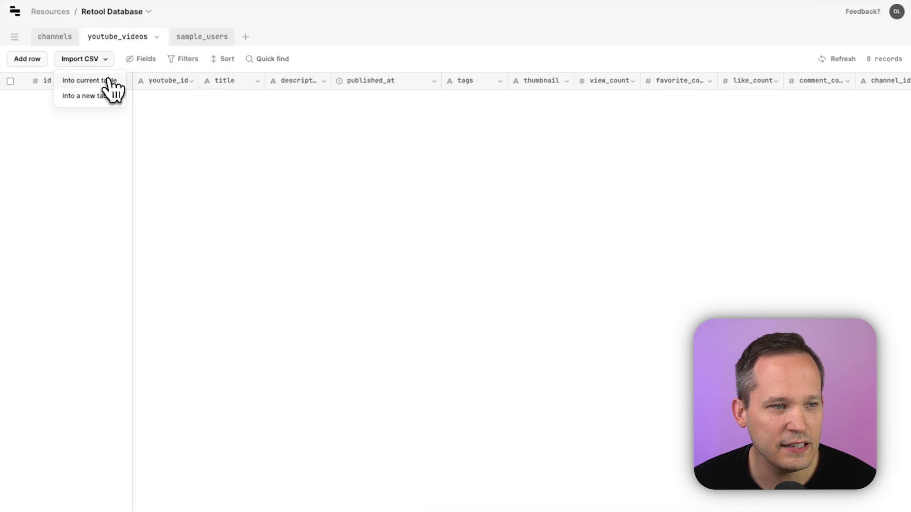
pyautogui.click(108, 80)
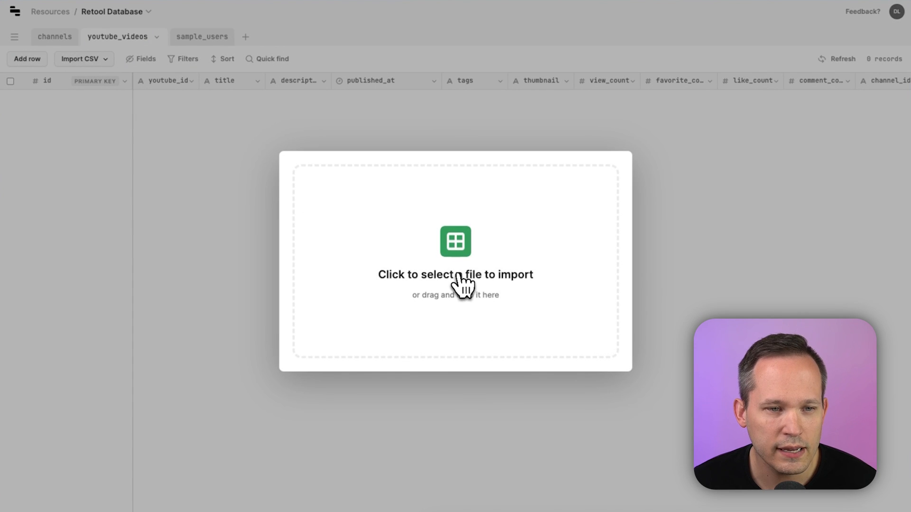
pyautogui.click(459, 285)
pyautogui.doubleClick(392, 200)
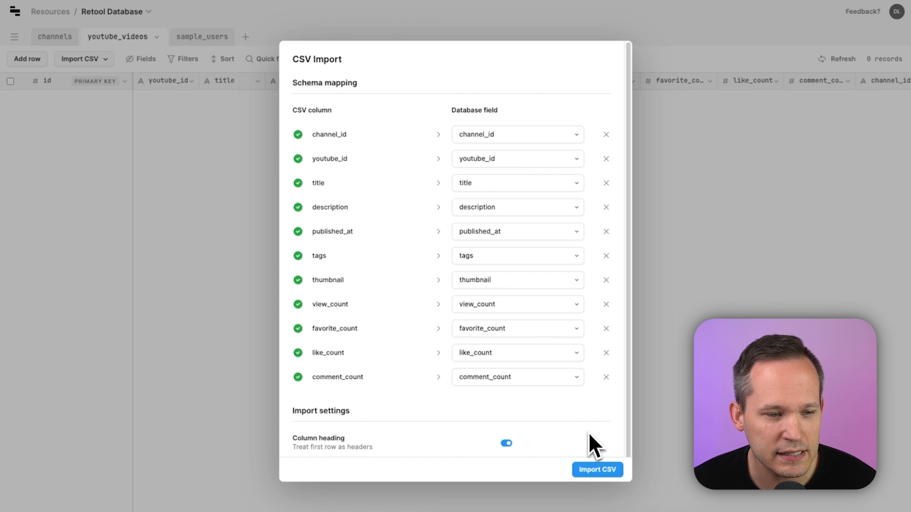
pyautogui.scroll(-1, 588, 431)
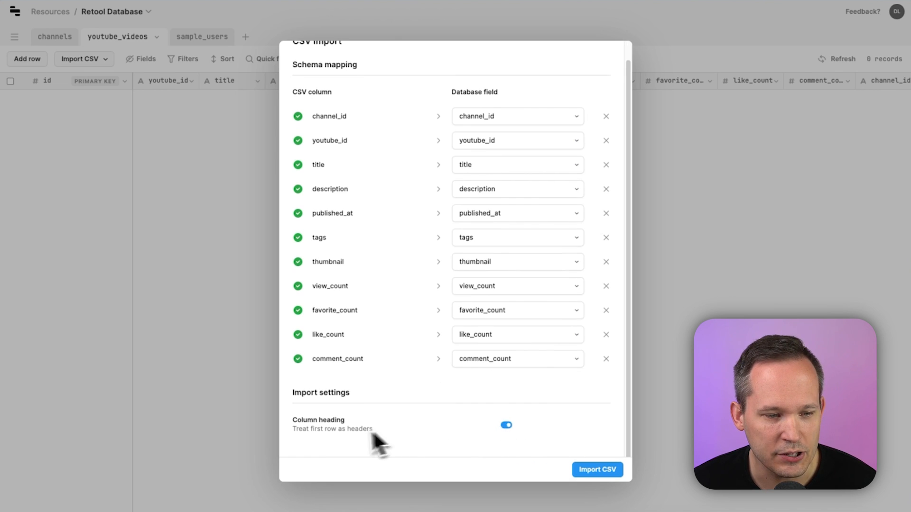
pyautogui.click(609, 479)
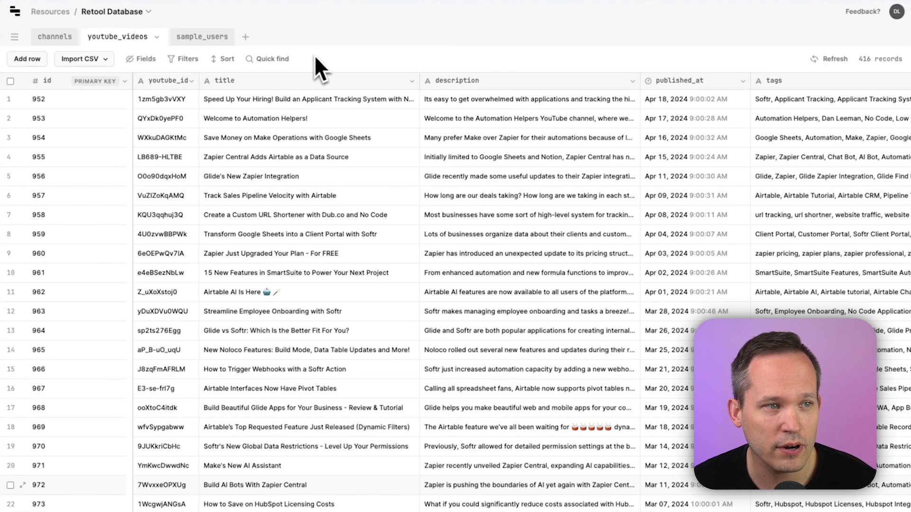
pyautogui.click(58, 38)
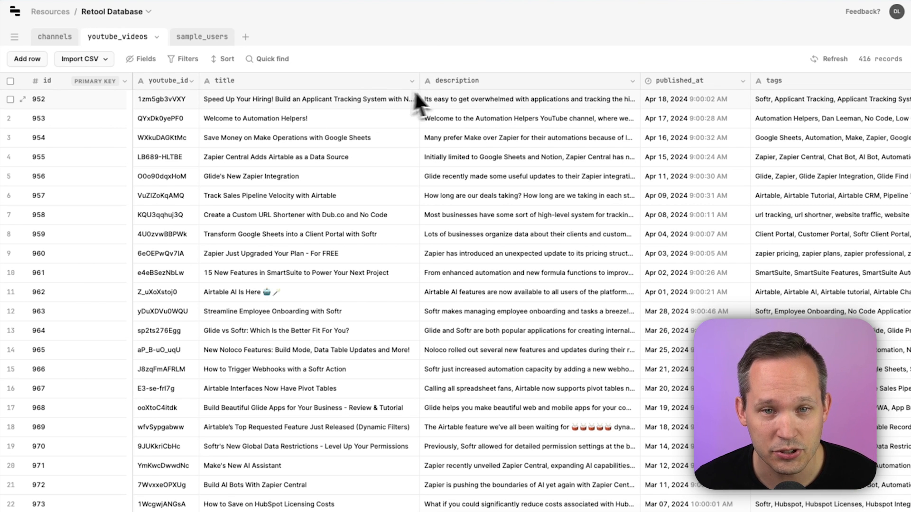
pyautogui.hscroll(4, 443, 114)
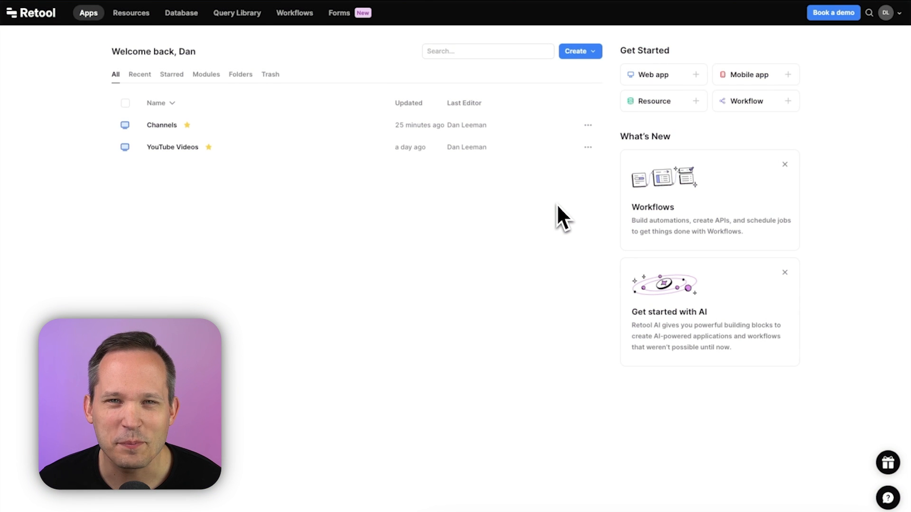
# Create a new app from the Basic Layout template
pyautogui.click(596, 53)
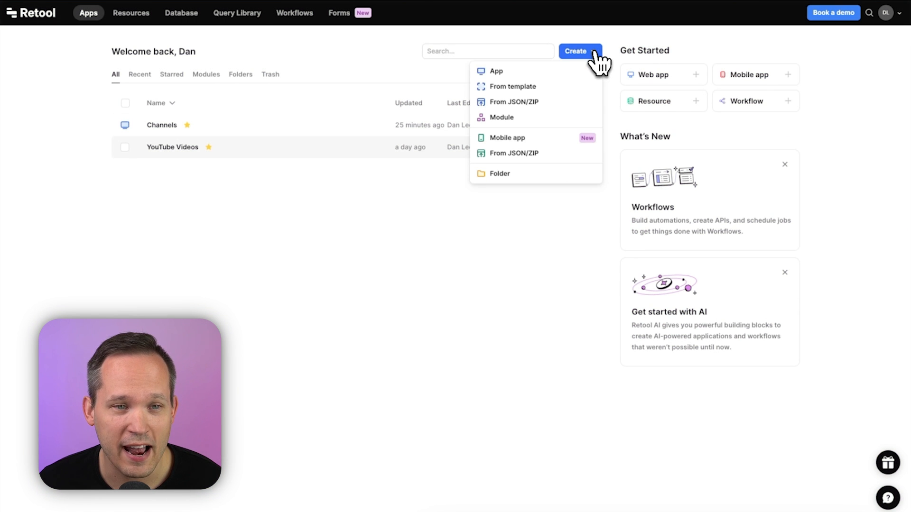
pyautogui.click(554, 88)
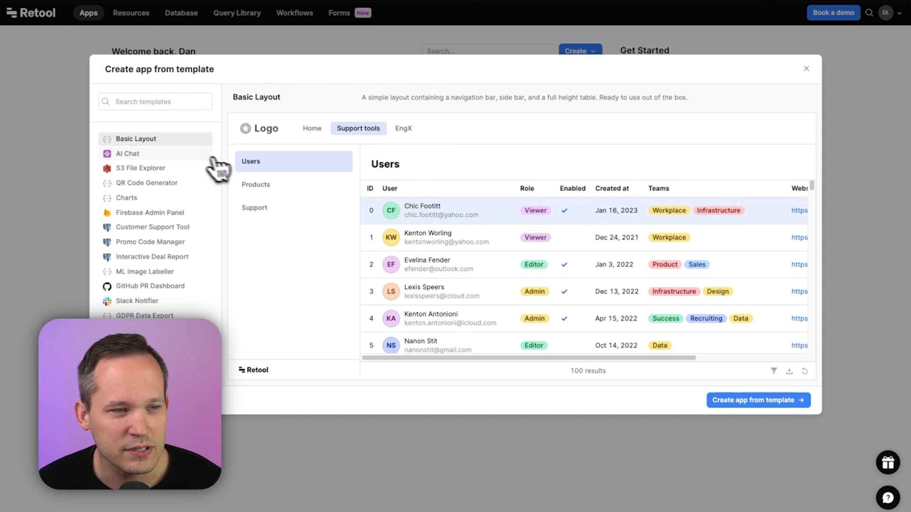
pyautogui.click(740, 403)
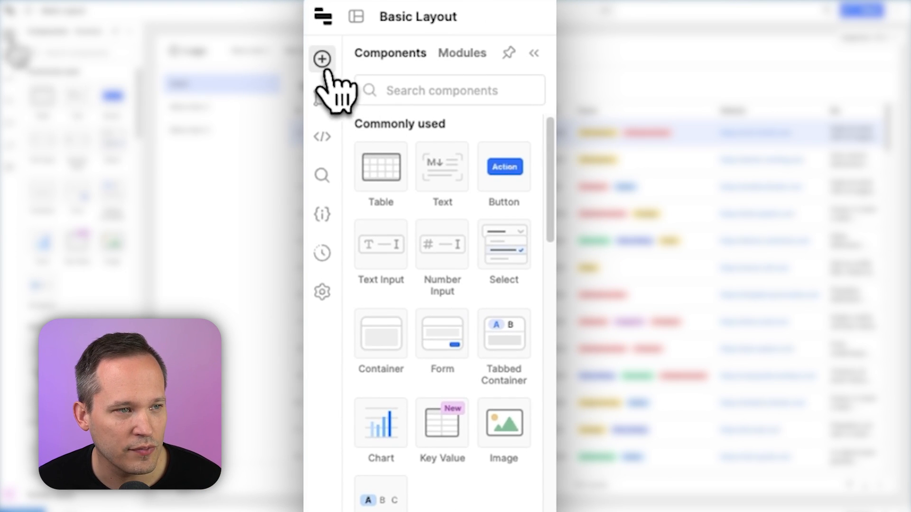
# Browse the editor's component library, component tree, code and code search panels
pyautogui.scroll(-10, 474, 365)
pyautogui.scroll(-15, 474, 366)
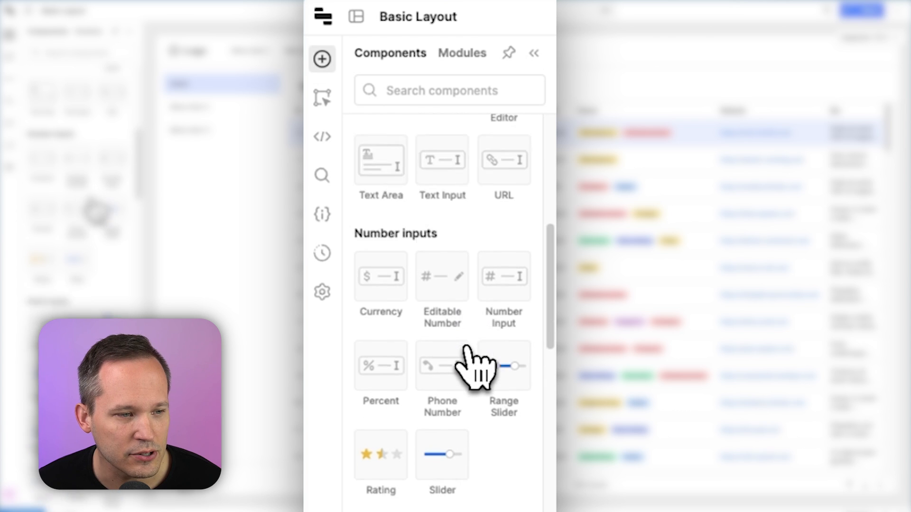
pyautogui.scroll(-7, 474, 366)
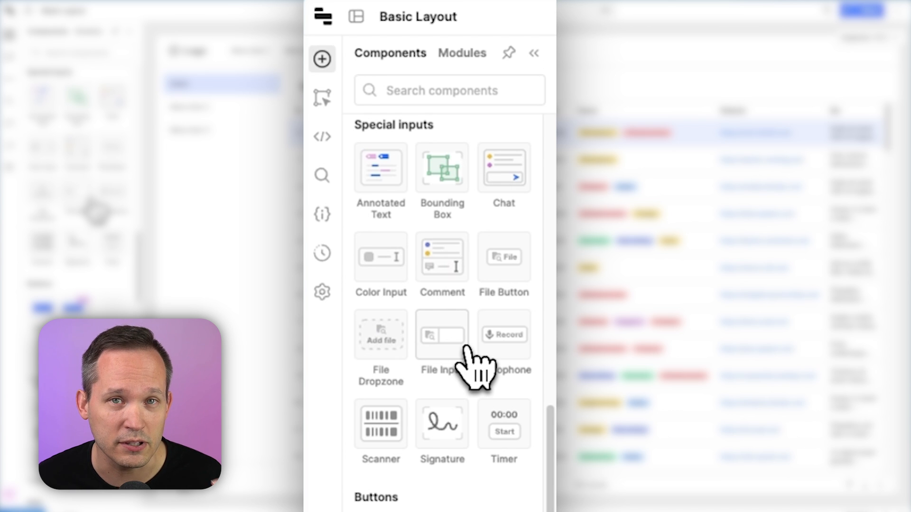
pyautogui.scroll(-7, 474, 365)
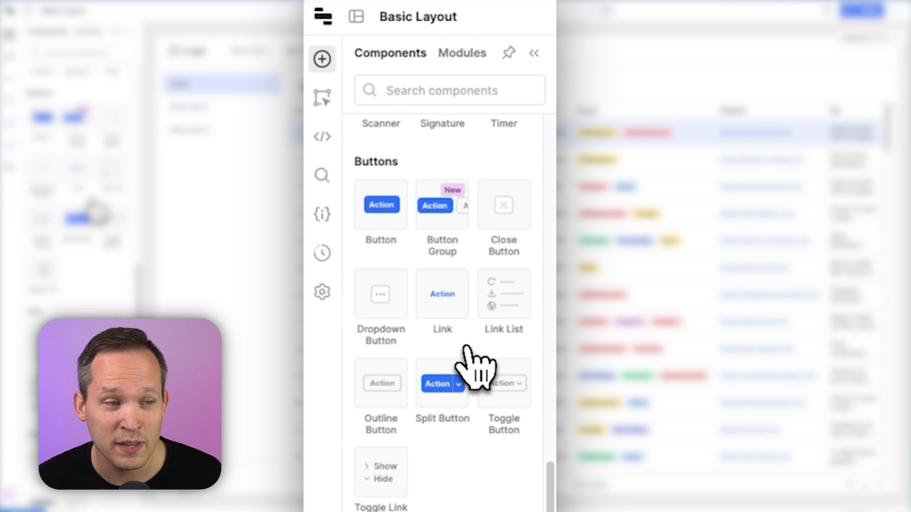
pyautogui.scroll(-4, 474, 366)
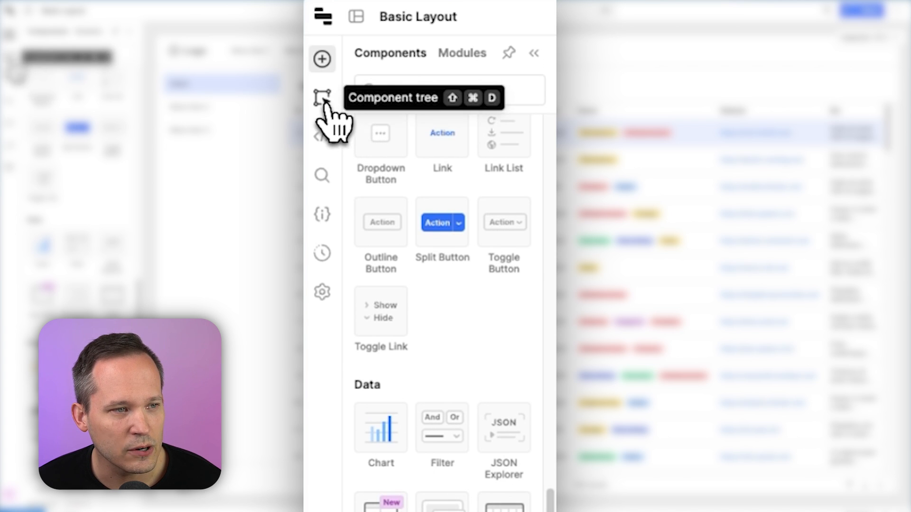
pyautogui.click(330, 105)
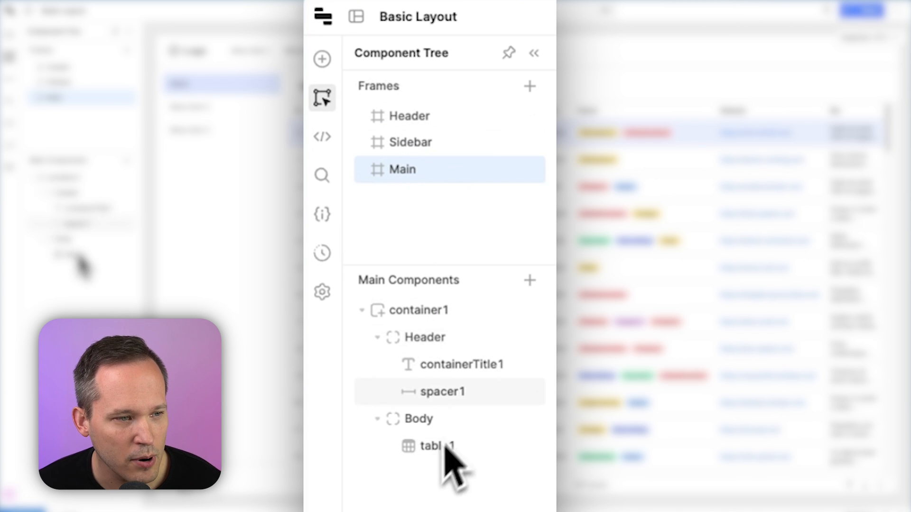
pyautogui.click(329, 144)
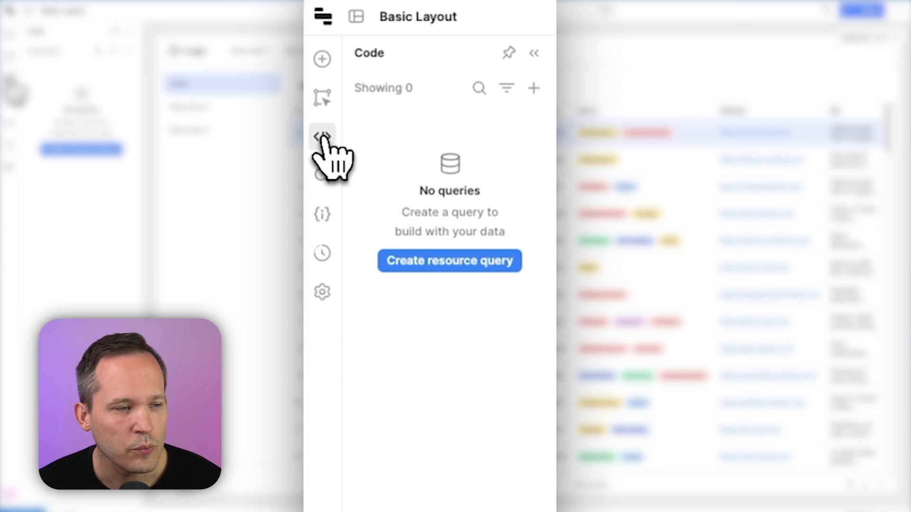
pyautogui.click(324, 174)
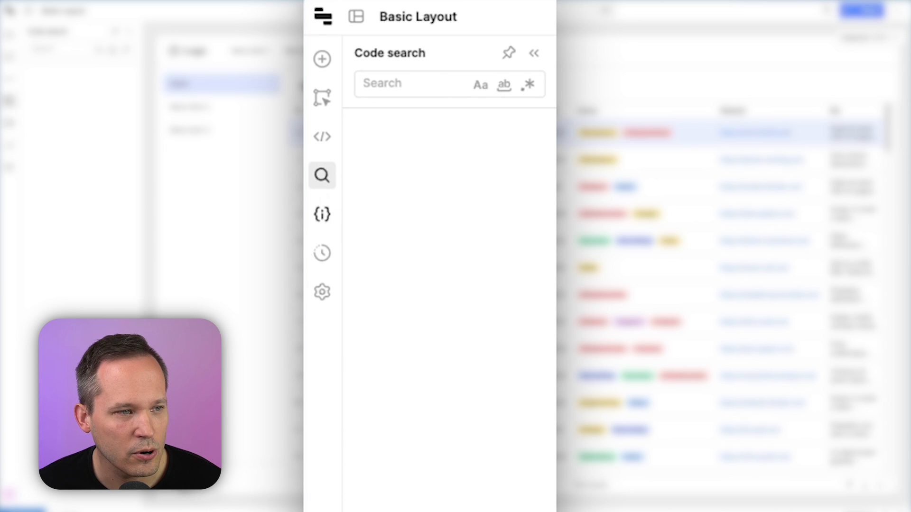
# Browse the state inspector and the releases and history panel
pyautogui.click(323, 212)
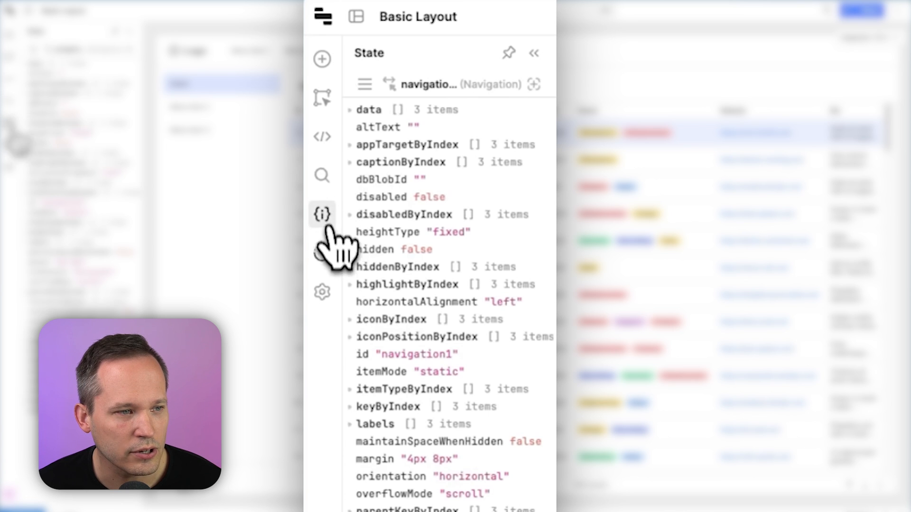
pyautogui.click(324, 254)
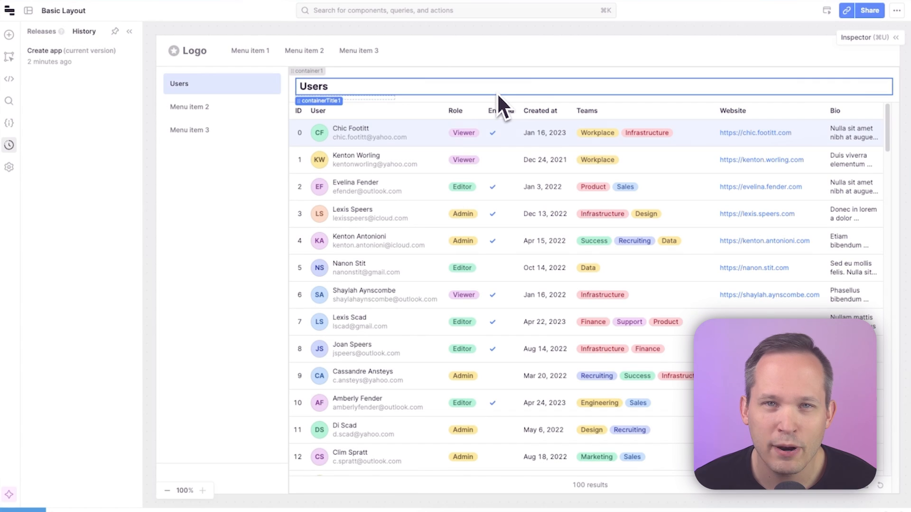
pyautogui.click(497, 95)
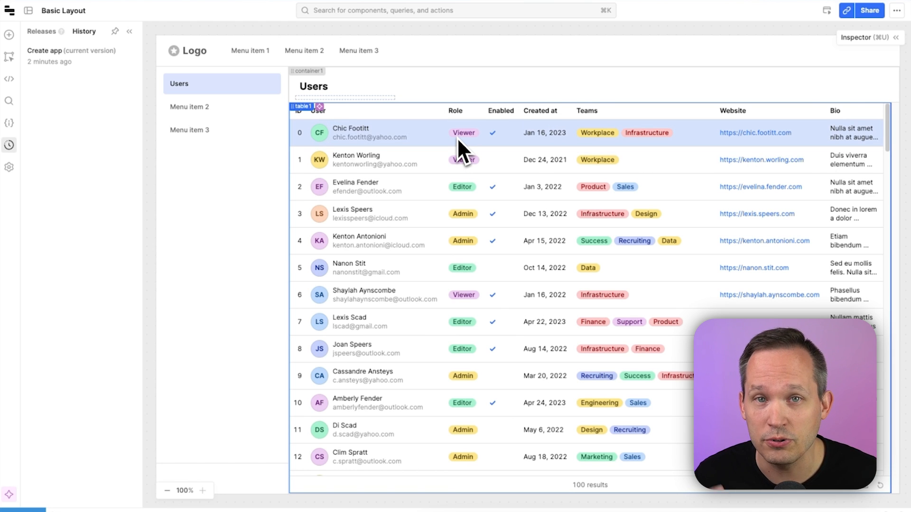
# Create a new resource query in the code panel using the Retool Database resource
pyautogui.click(9, 79)
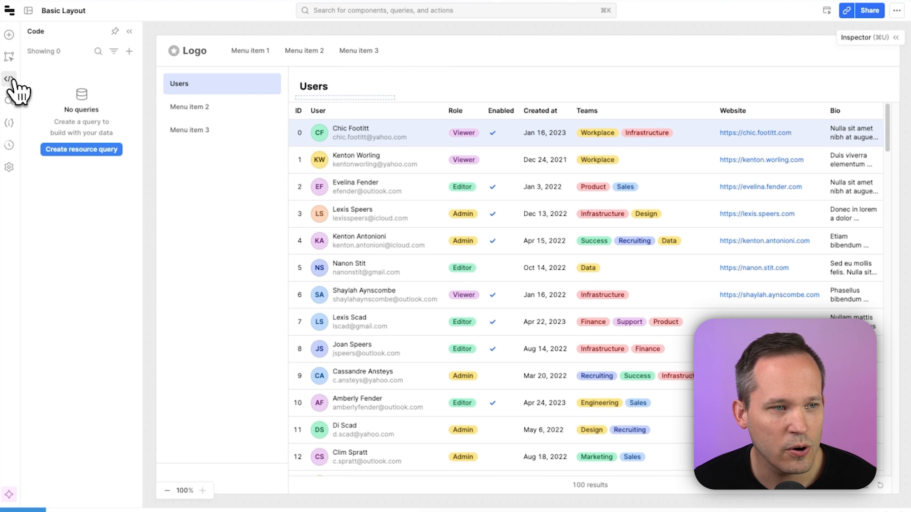
pyautogui.click(82, 150)
pyautogui.click(341, 82)
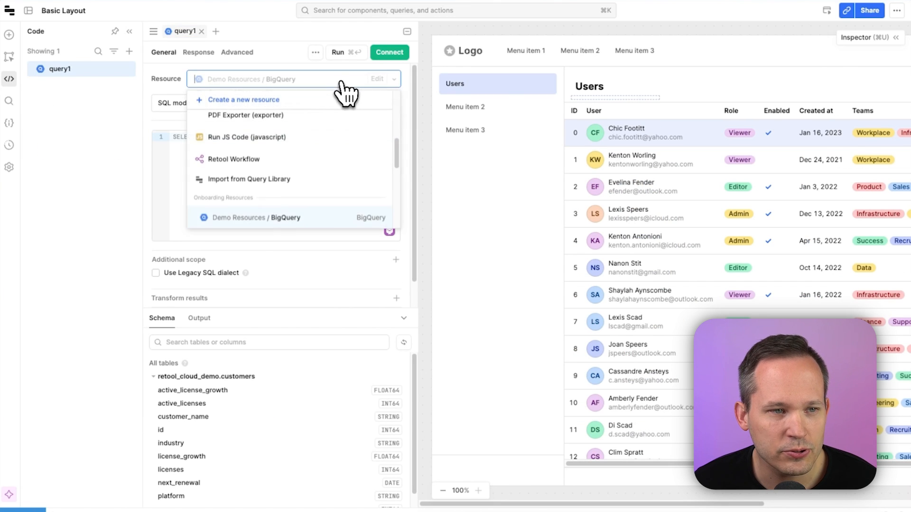
pyautogui.scroll(3, 327, 149)
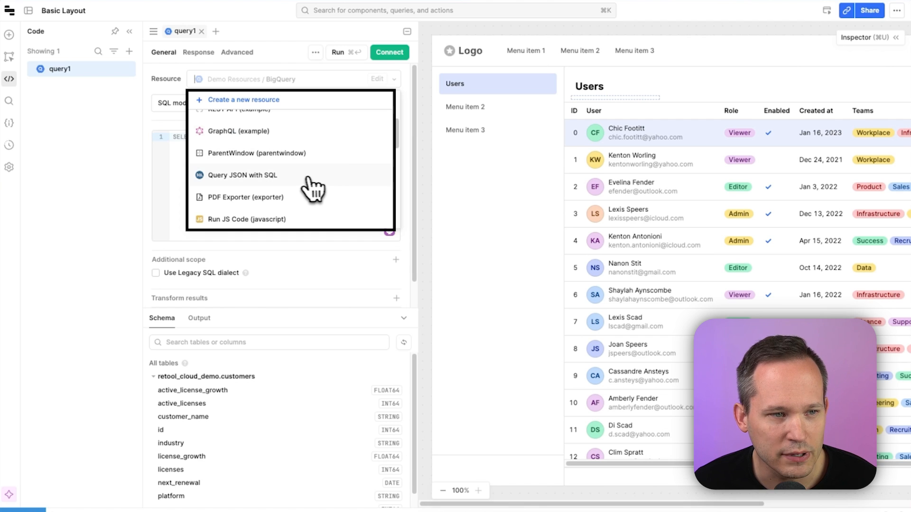
pyautogui.scroll(3, 300, 185)
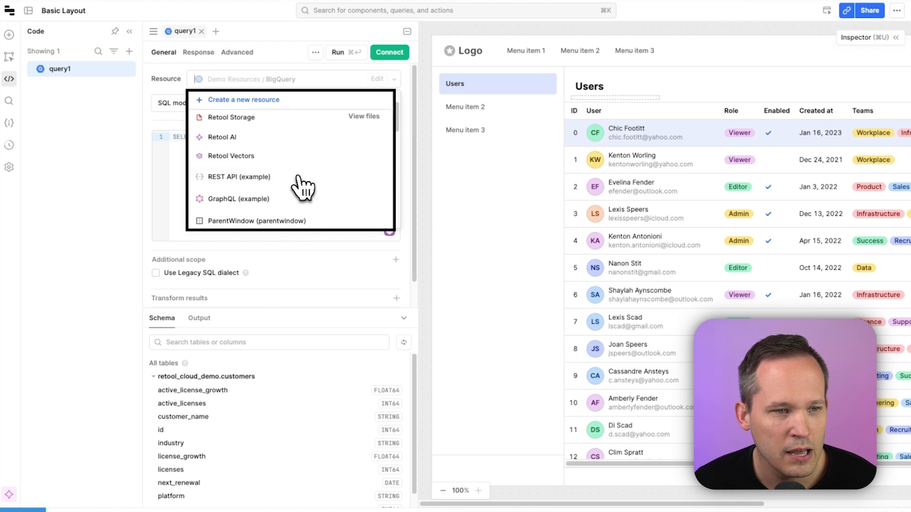
pyautogui.scroll(2, 300, 185)
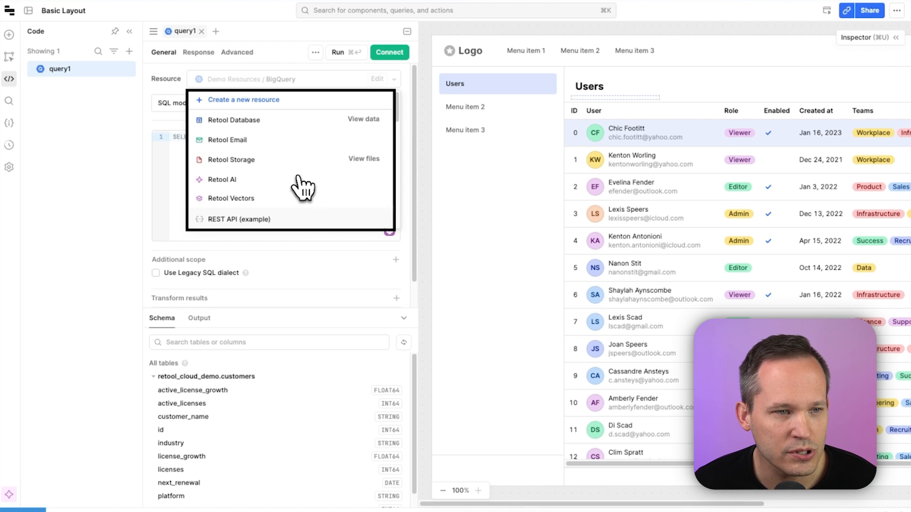
pyautogui.click(272, 134)
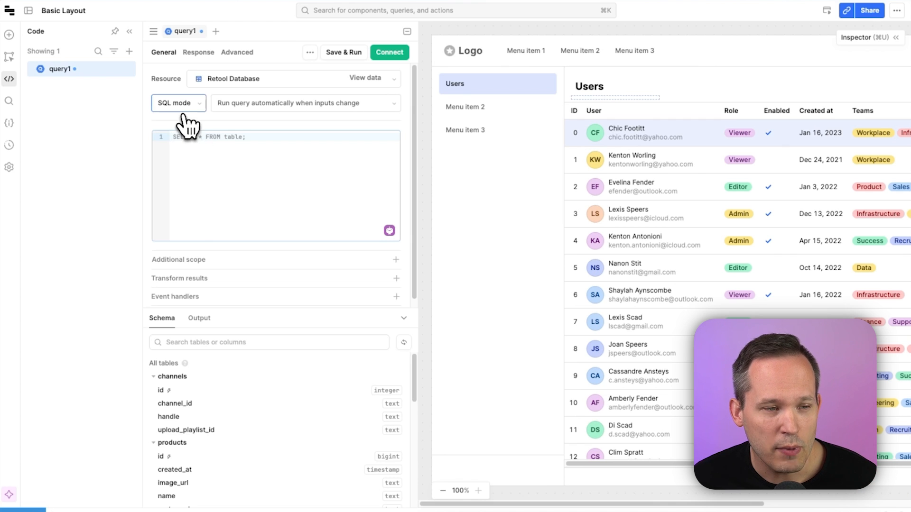
# Write the SQL query SELECT * FROM youtube_videos and save and run it
pyautogui.click(199, 114)
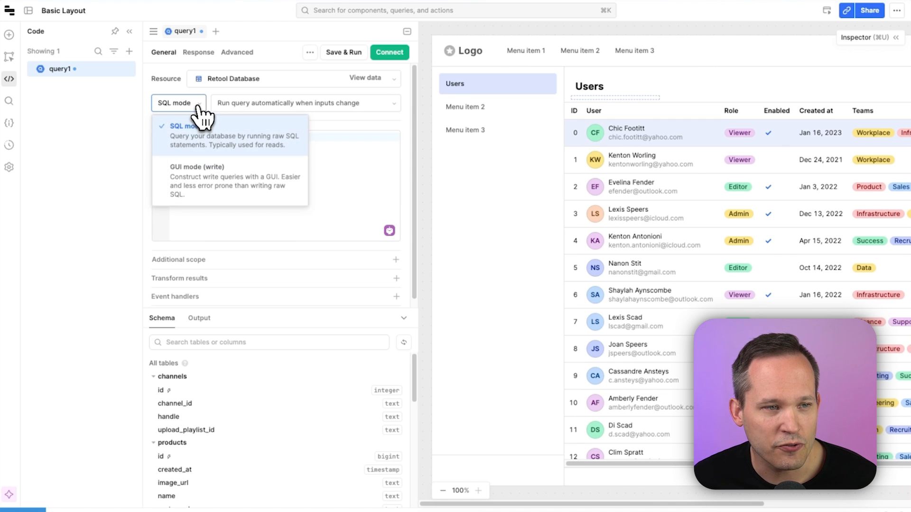
pyautogui.click(208, 173)
pyautogui.scroll(-2, 231, 178)
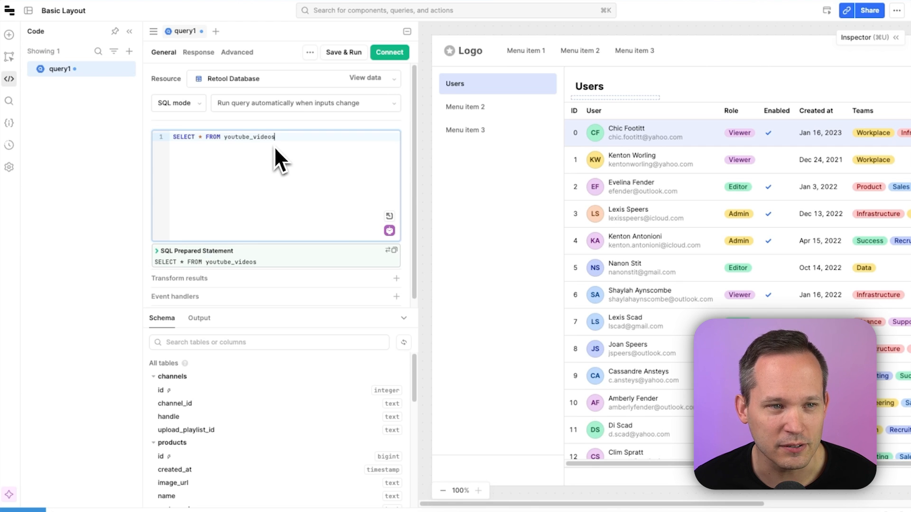
pyautogui.click(347, 53)
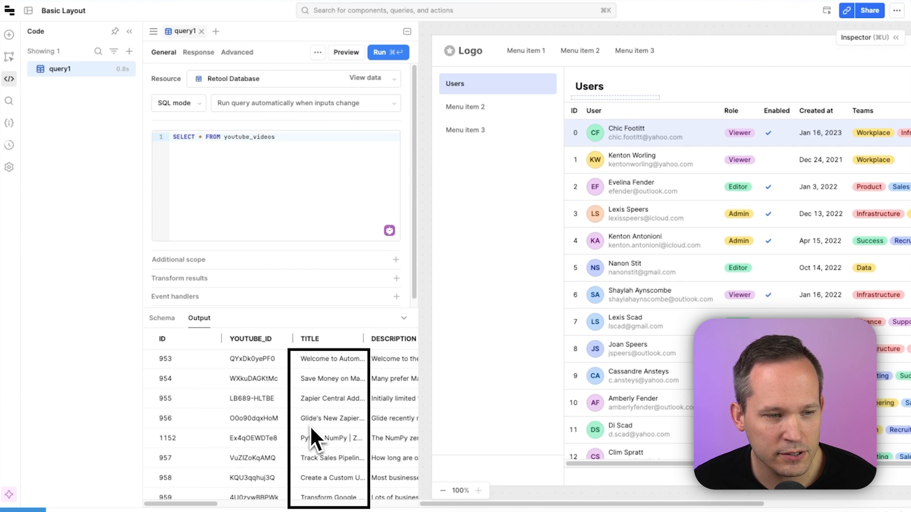
# Rename the query to listVideos and close the query editor
pyautogui.click(125, 69)
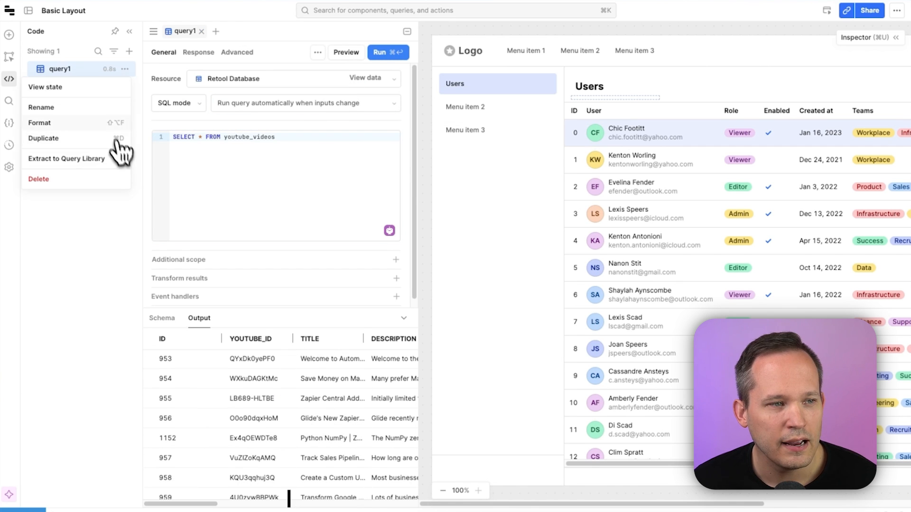
pyautogui.click(94, 112)
pyautogui.write('listVideos')
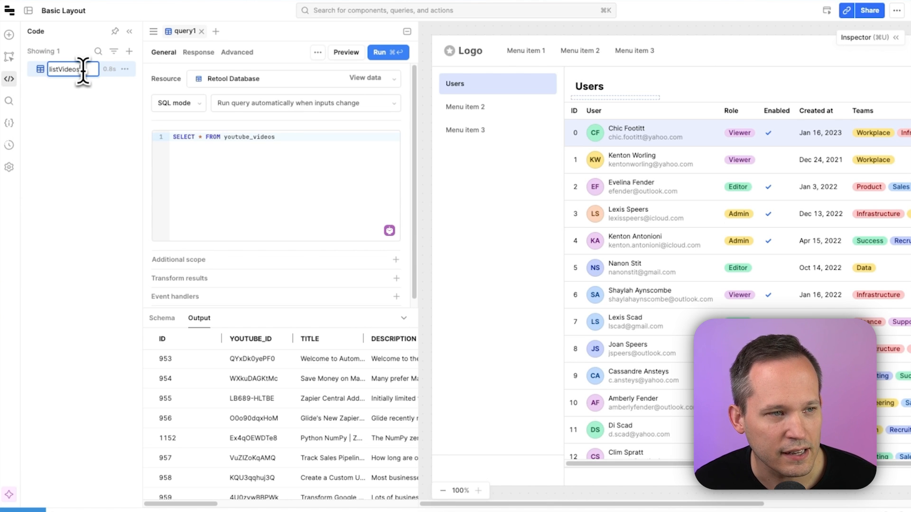
pyautogui.press('Return')
pyautogui.click(407, 31)
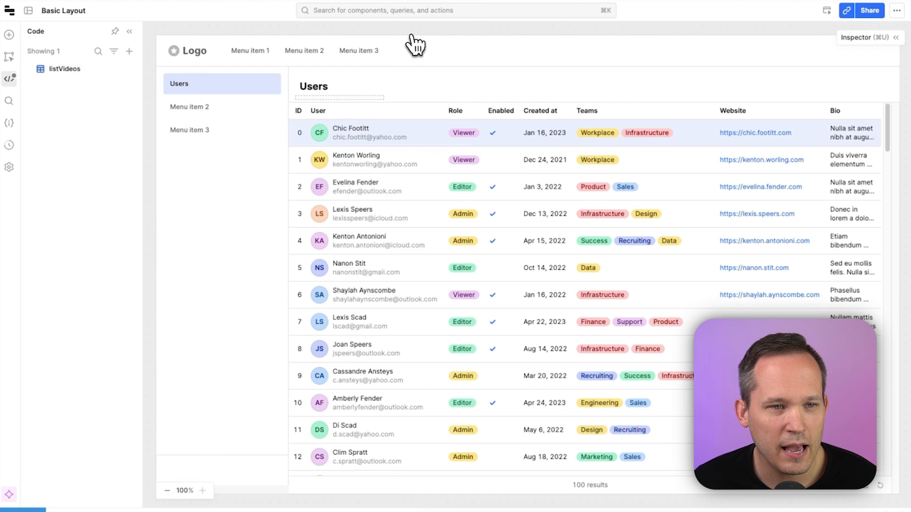
# Rename the table to videos_table and set its data source to the listVideos query
pyautogui.click(348, 114)
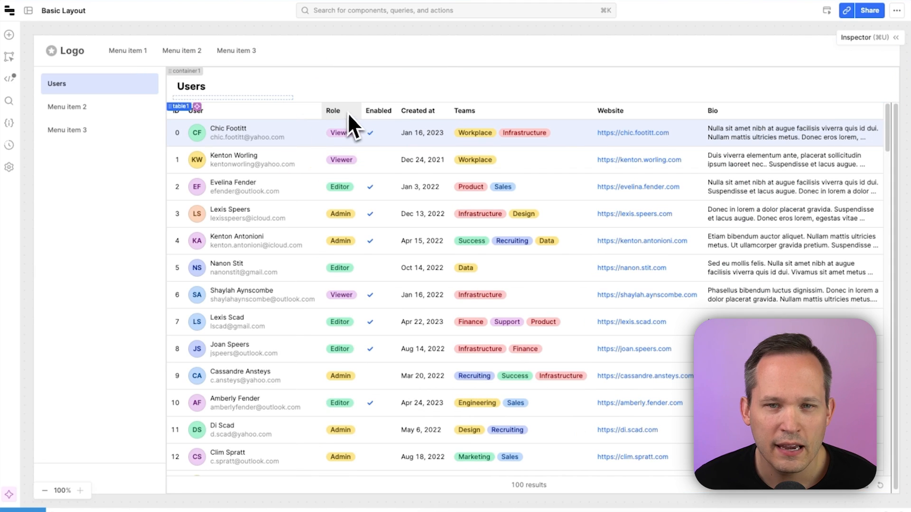
pyautogui.click(849, 38)
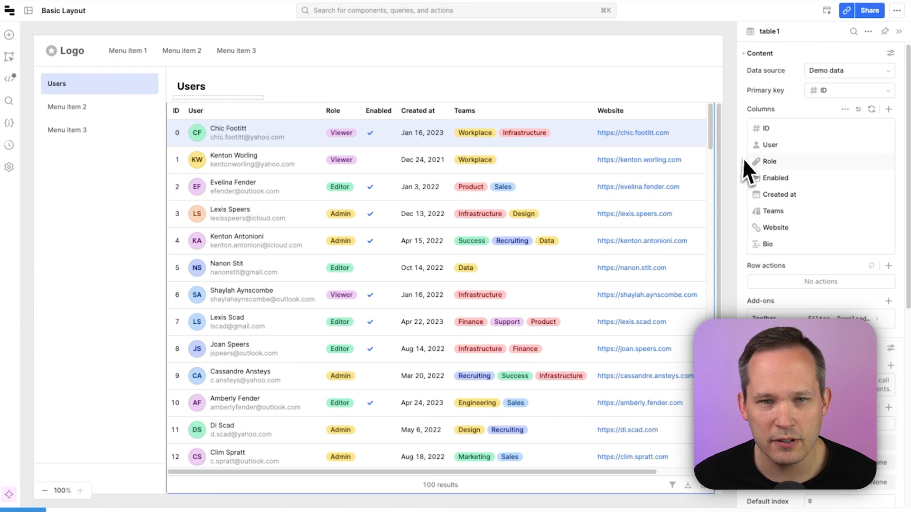
pyautogui.scroll(-1, 756, 170)
pyautogui.scroll(1, 831, 143)
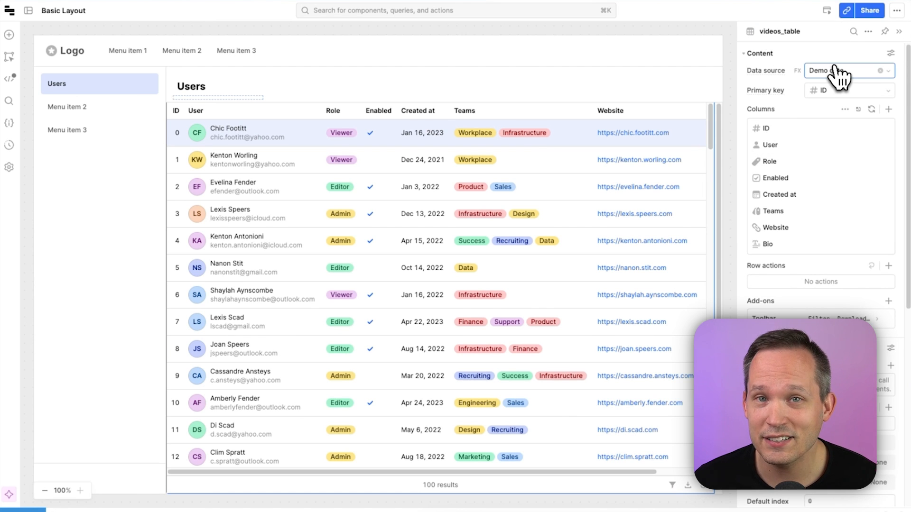
pyautogui.click(840, 72)
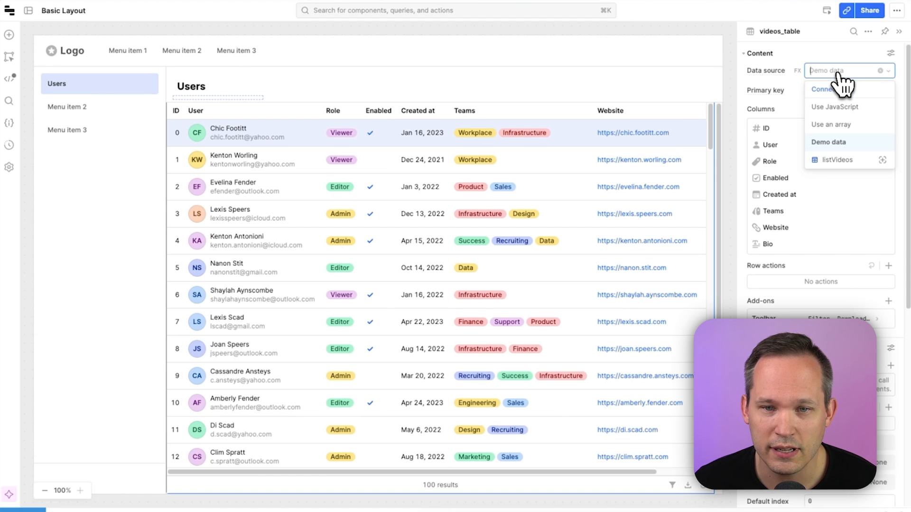
pyautogui.click(842, 163)
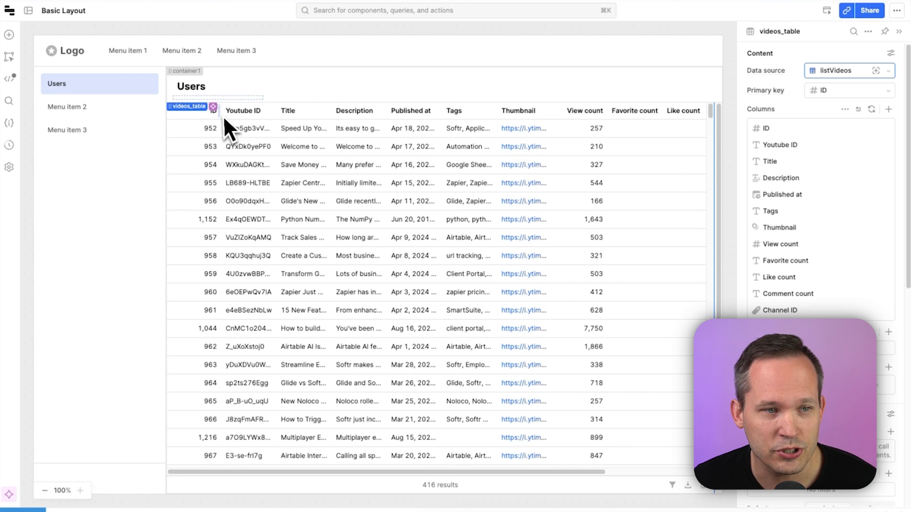
# Hide the ID, Youtube ID, Favorite count, Like count, Comment count and Channel ID columns
pyautogui.scroll(-2, 306, 204)
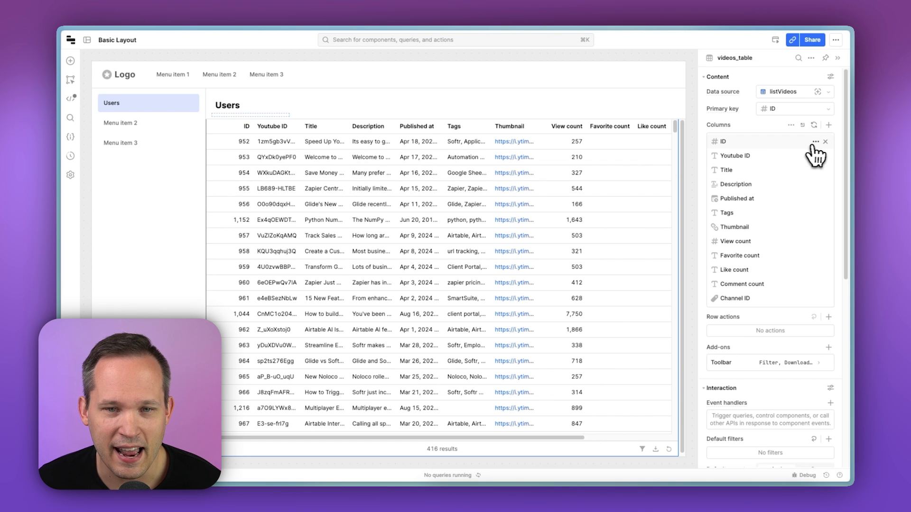
pyautogui.click(815, 142)
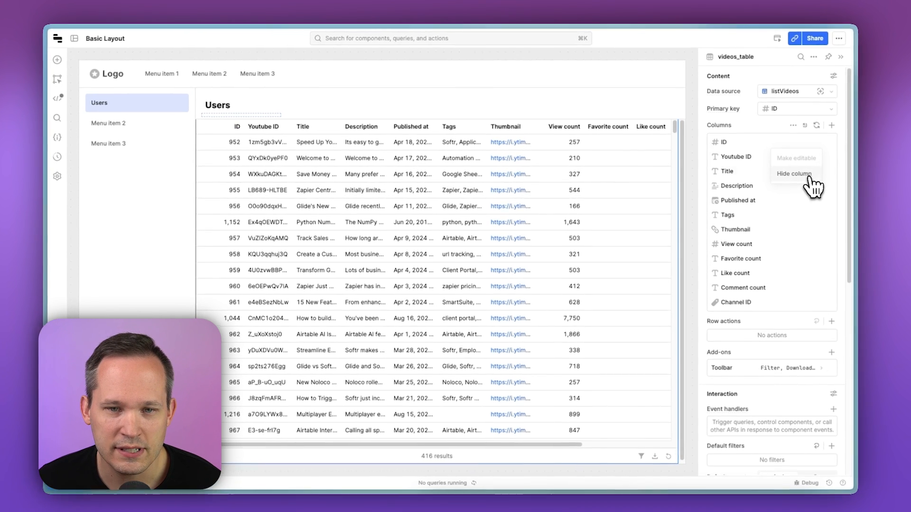
pyautogui.click(807, 173)
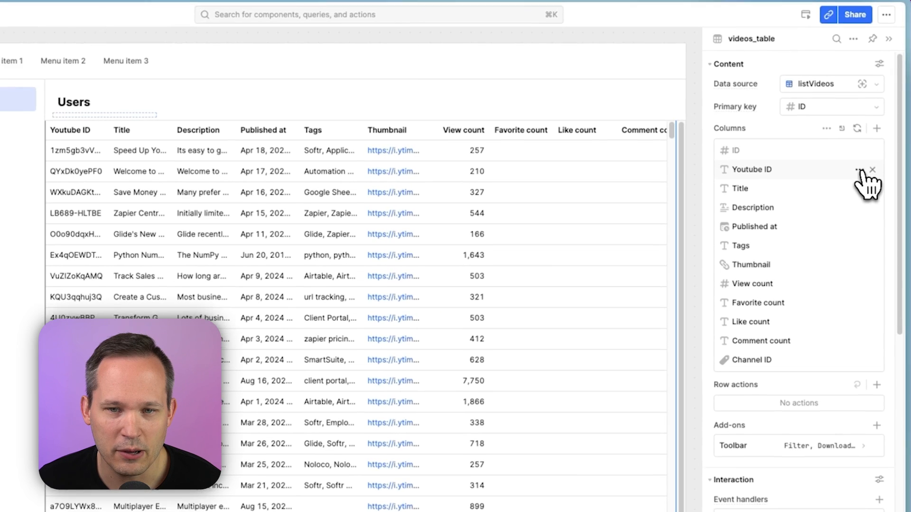
pyautogui.click(848, 166)
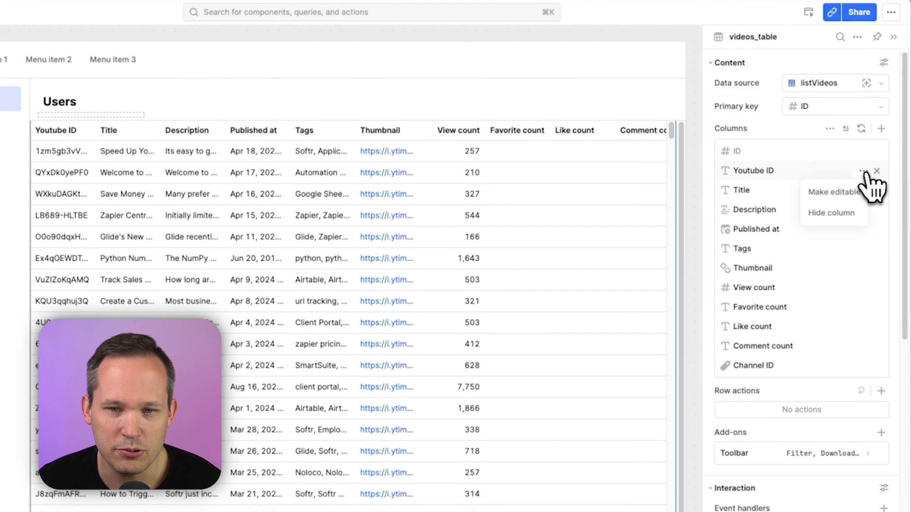
pyautogui.click(837, 212)
pyautogui.scroll(-1, 854, 261)
pyautogui.click(863, 290)
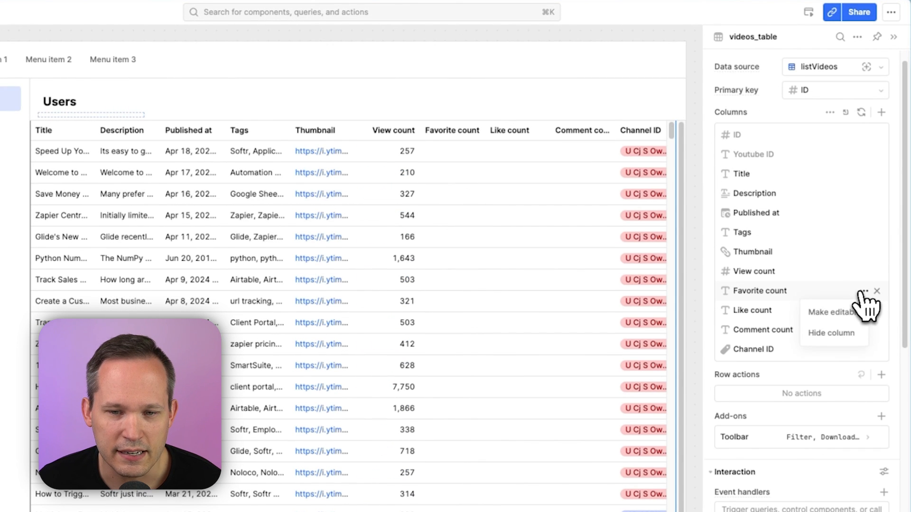
pyautogui.click(830, 332)
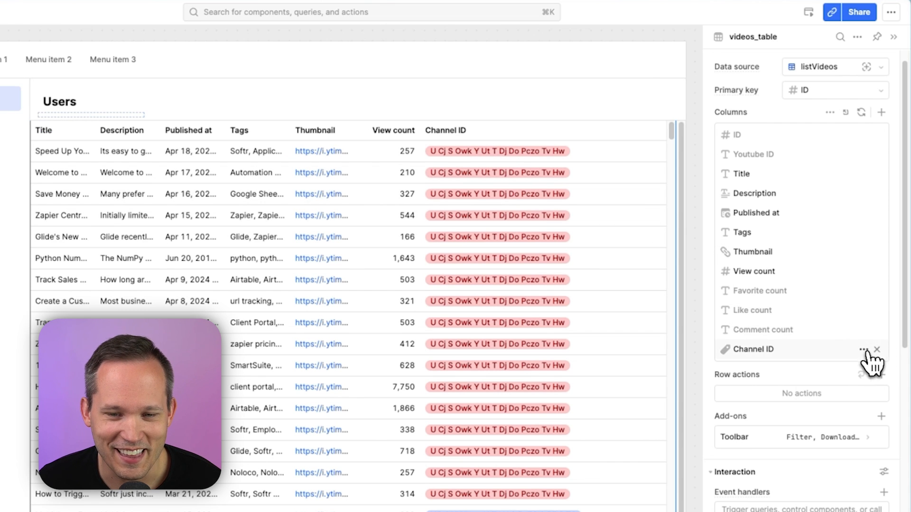
pyautogui.click(864, 350)
pyautogui.click(850, 391)
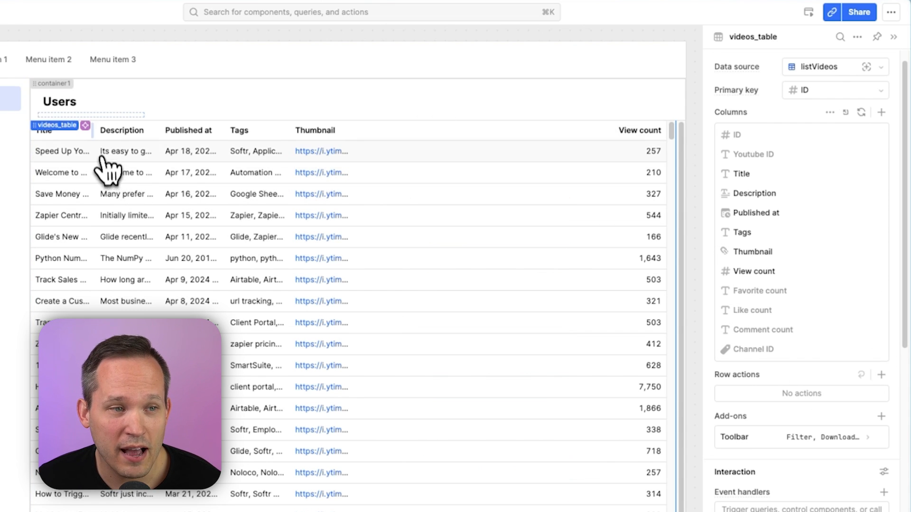
# Widen the Title and Description columns and move the Thumbnail column to the first position
pyautogui.moveTo(93, 130); pyautogui.dragTo(227, 131)
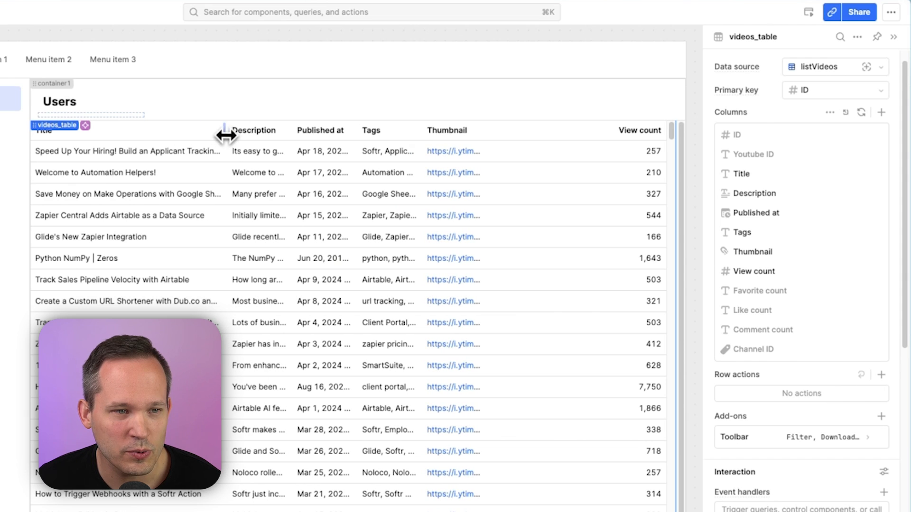
pyautogui.moveTo(295, 131); pyautogui.dragTo(392, 132)
pyautogui.moveTo(752, 251); pyautogui.dragTo(750, 175)
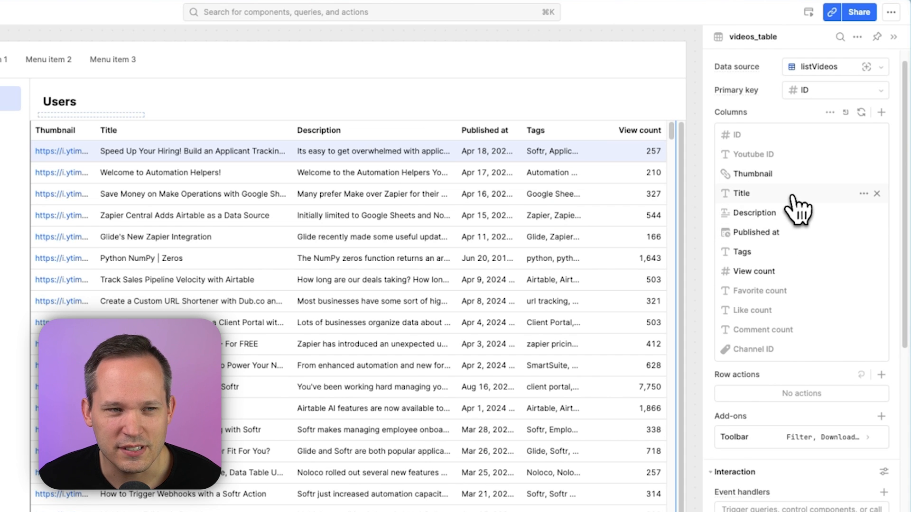
# Set the Thumbnail column's format to Image
pyautogui.click(793, 173)
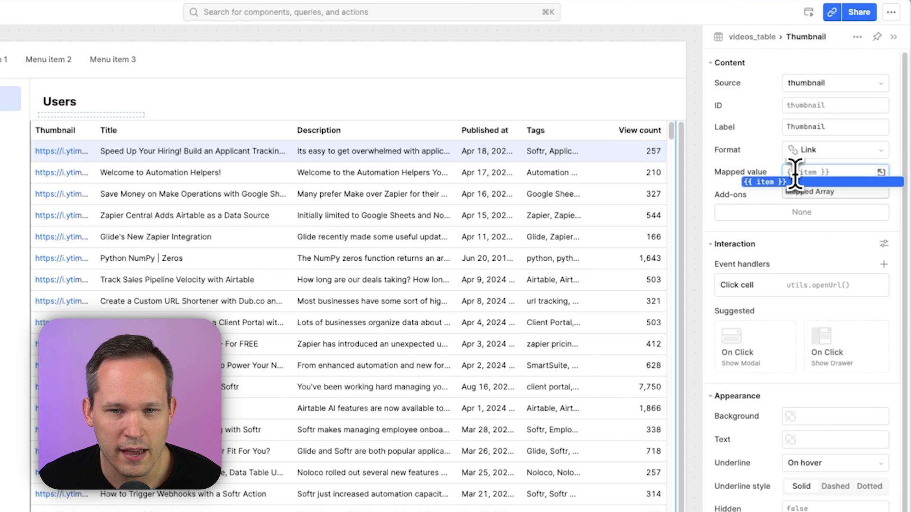
pyautogui.click(871, 151)
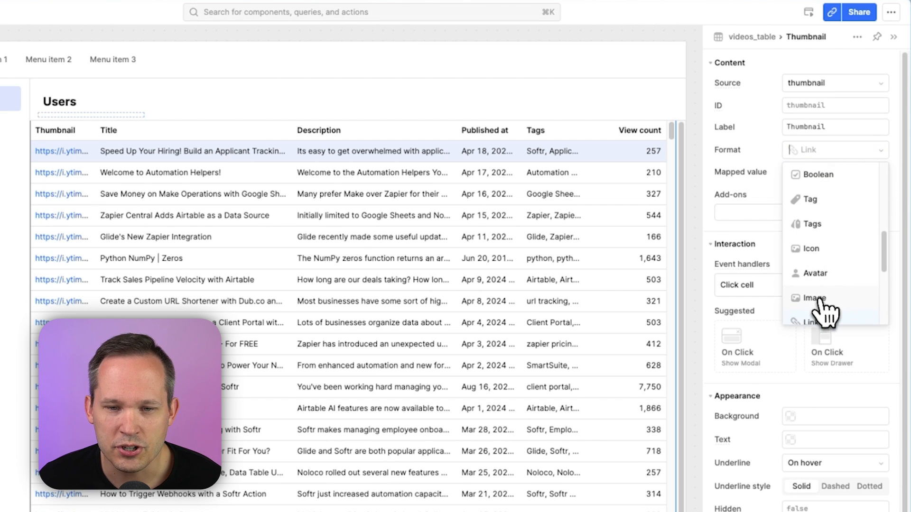
pyautogui.click(819, 295)
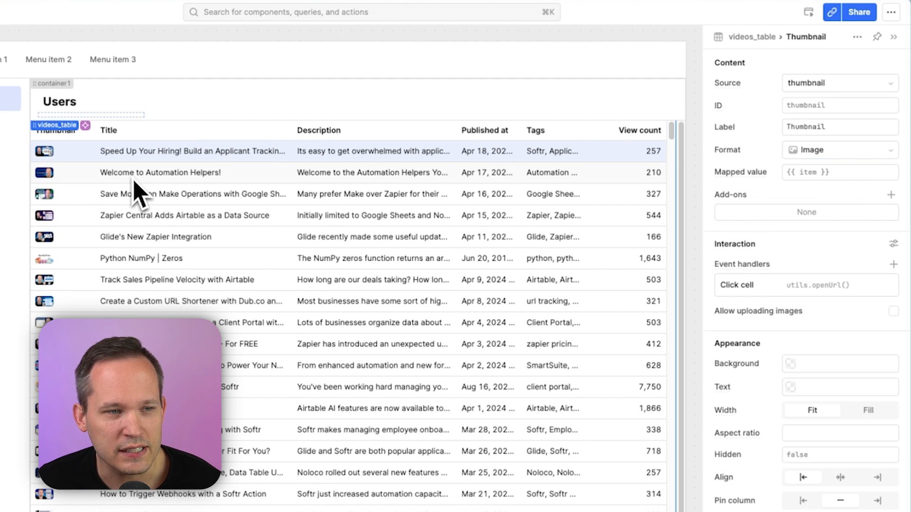
# Set the table's row height to Large (64px)
pyautogui.click(57, 130)
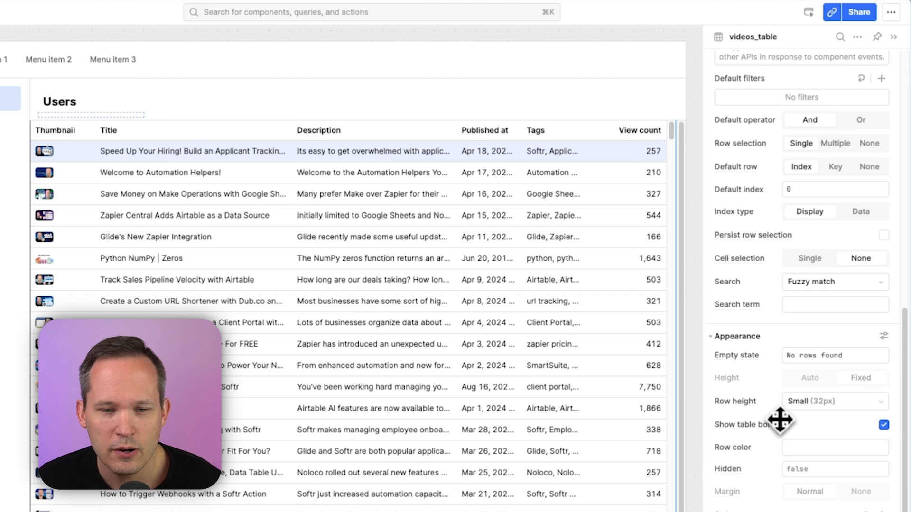
pyautogui.click(813, 402)
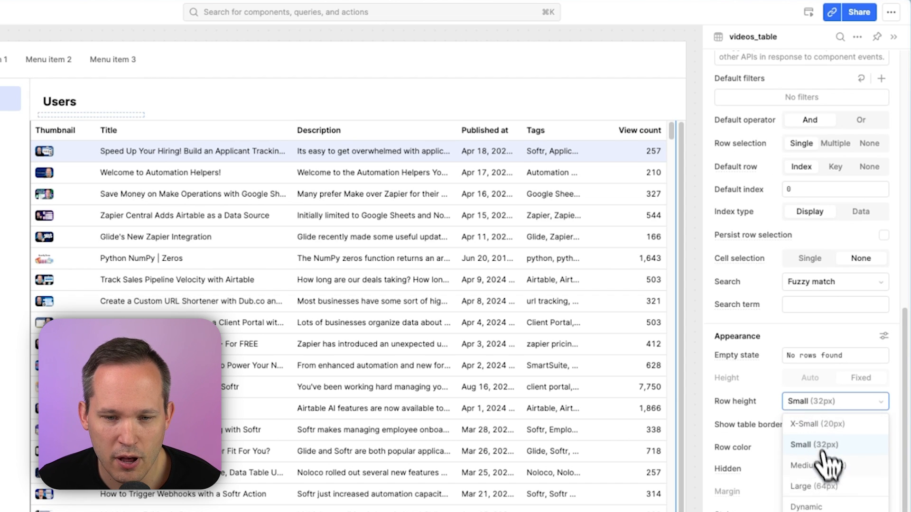
pyautogui.click(814, 487)
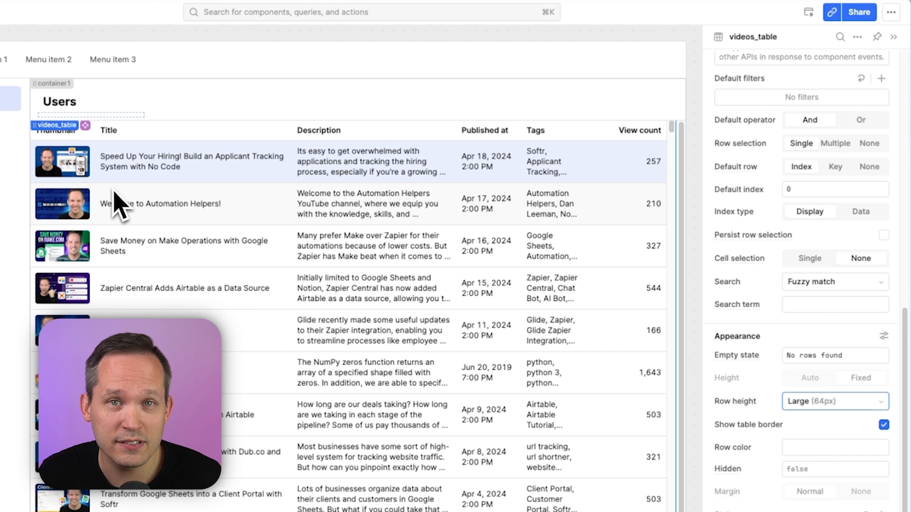
# Set the Tags column's format to Tags
pyautogui.scroll(10, 816, 258)
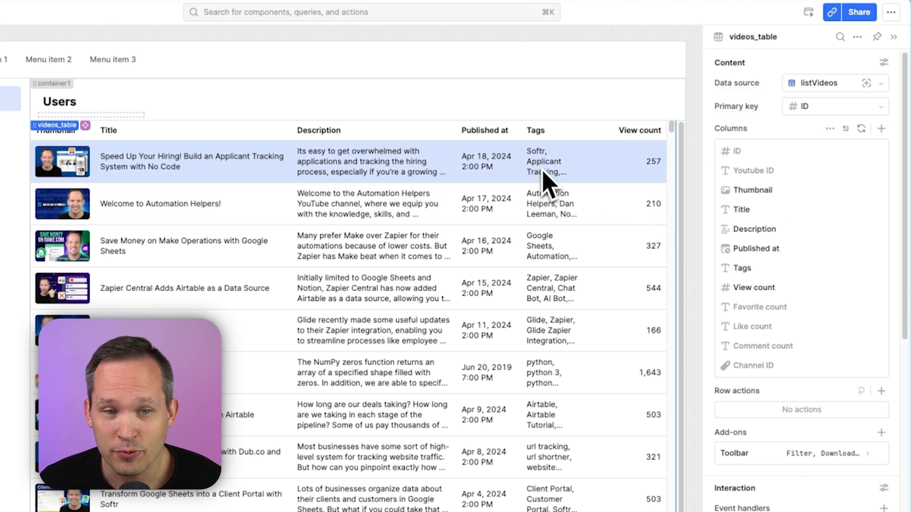
pyautogui.doubleClick(765, 270)
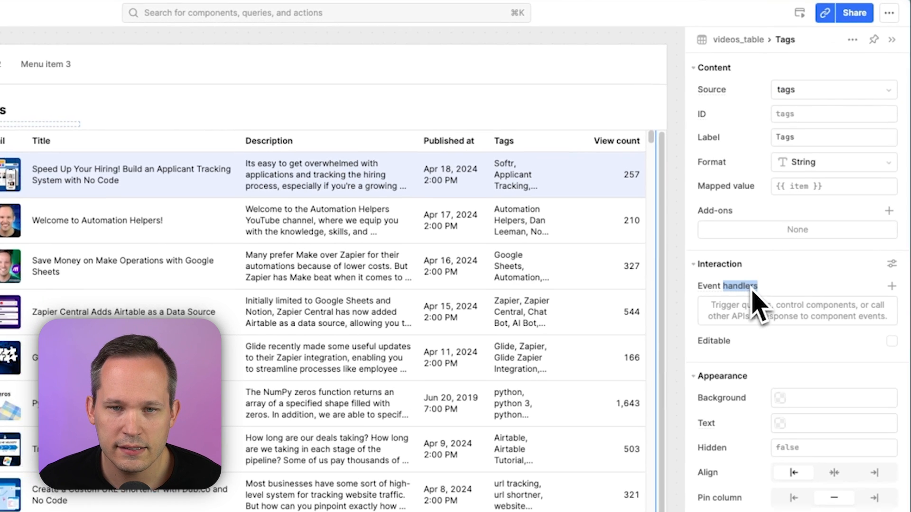
pyautogui.click(807, 163)
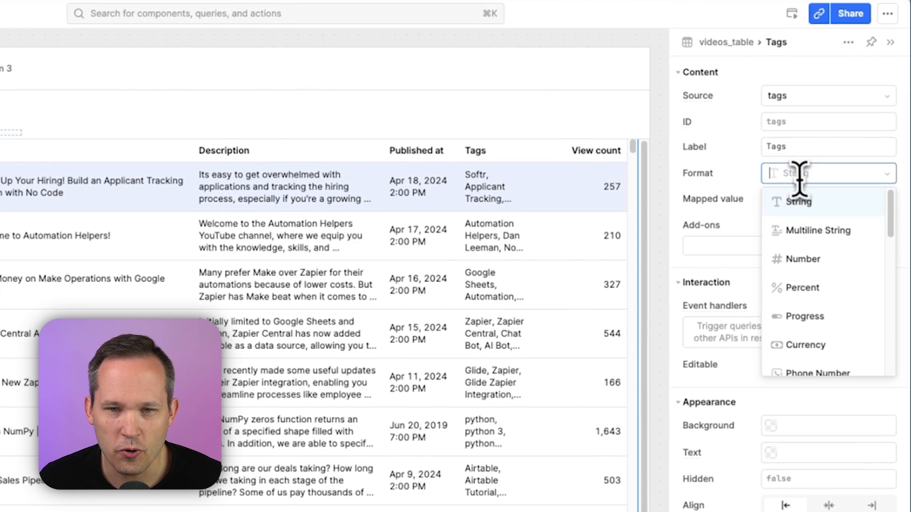
pyautogui.write('Tag')
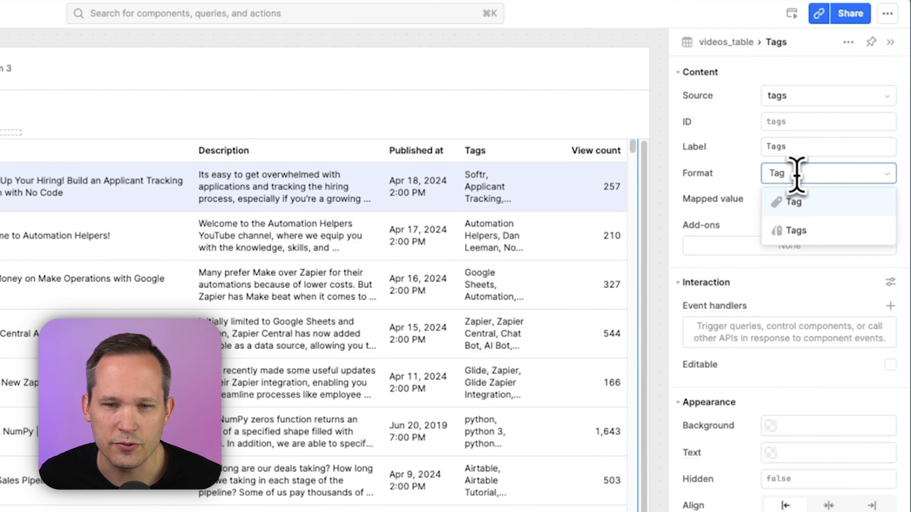
pyautogui.click(812, 240)
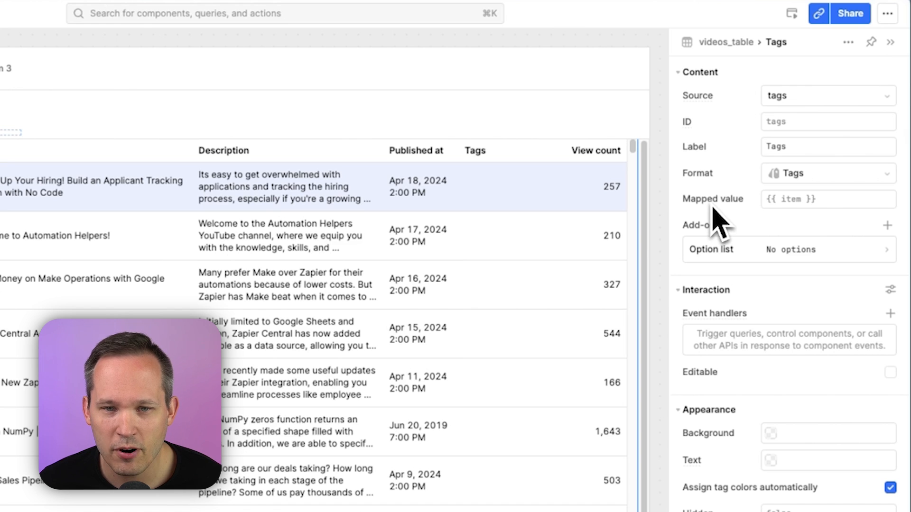
# Set the Tags column's mapped value to {{ item.split(", ") }} and widen the Tags column
pyautogui.click(809, 202)
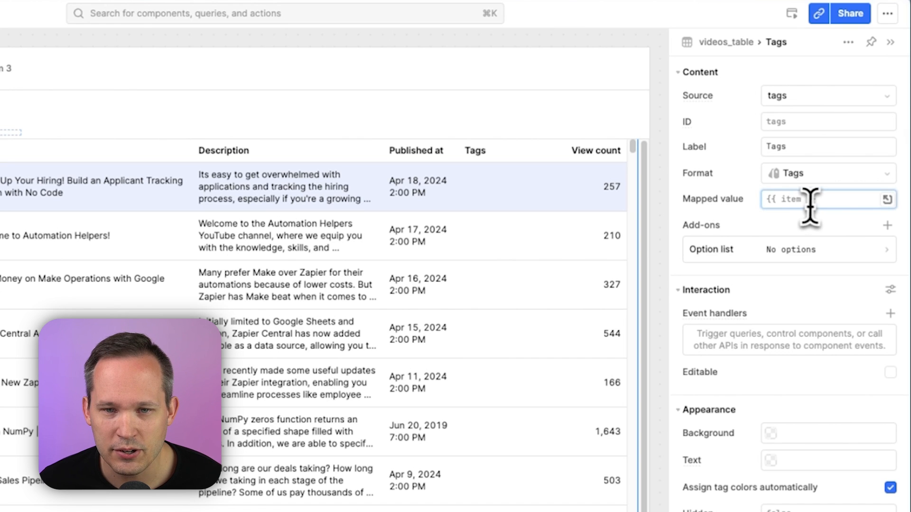
pyautogui.click(780, 209)
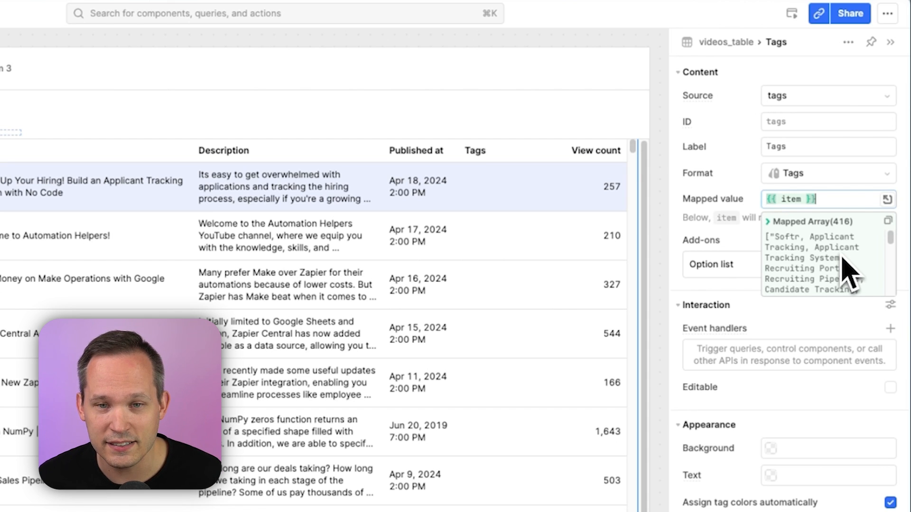
pyautogui.click(802, 198)
pyautogui.write('.split')
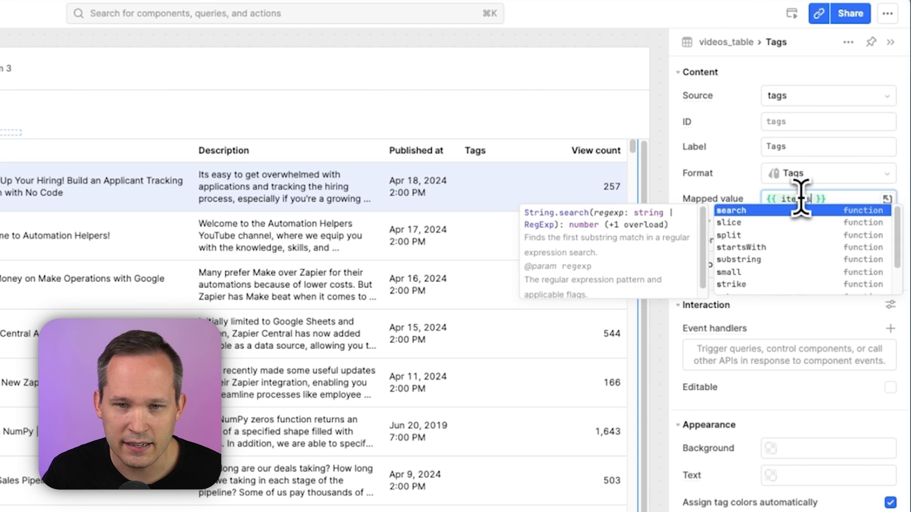
pyautogui.write("('")
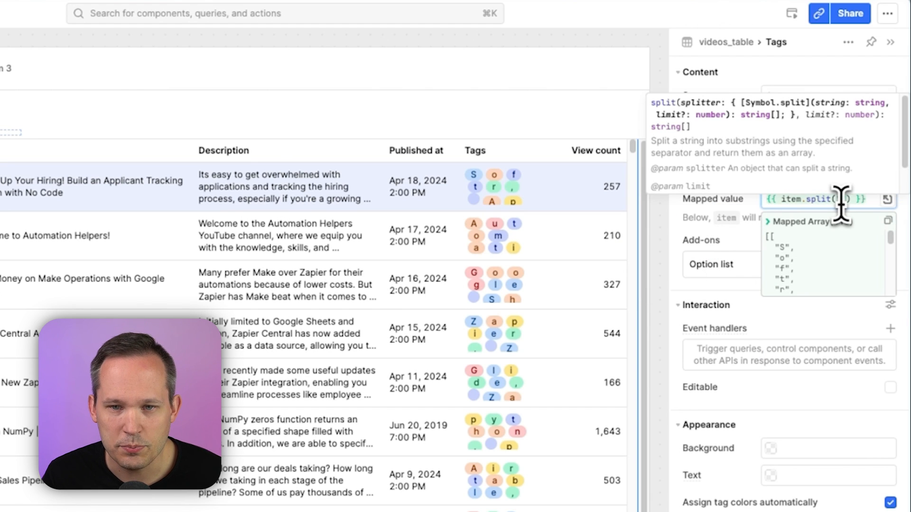
pyautogui.write(',')
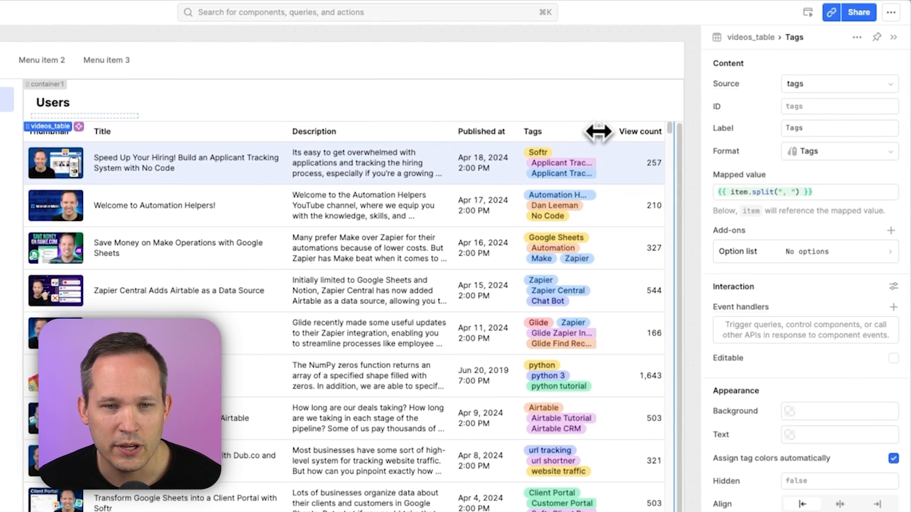
pyautogui.moveTo(583, 133); pyautogui.dragTo(655, 132)
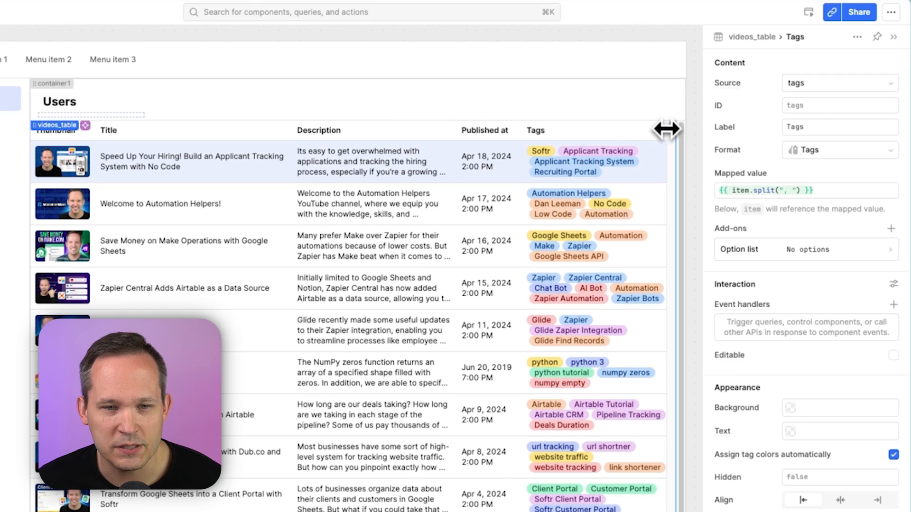
pyautogui.click(621, 165)
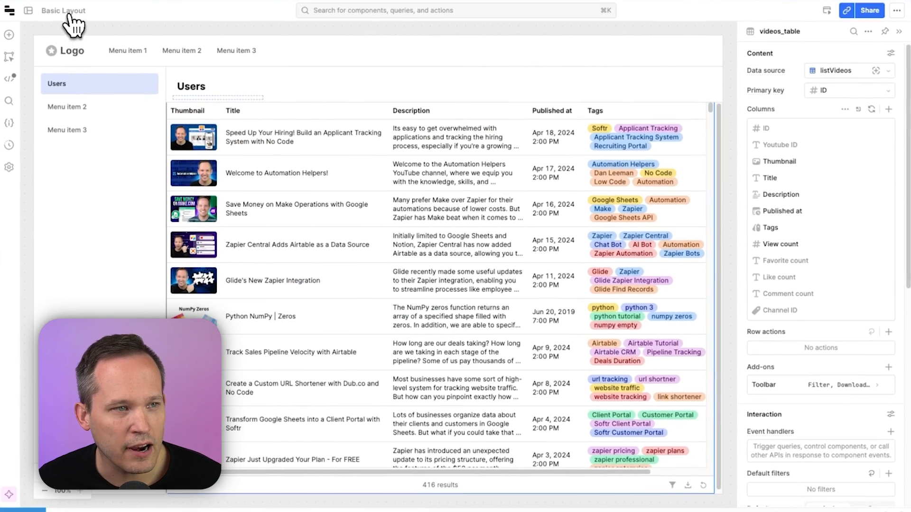
# Rename the app to Videos [Demo]
pyautogui.click(1, 11)
pyautogui.write('Videos [Demo]')
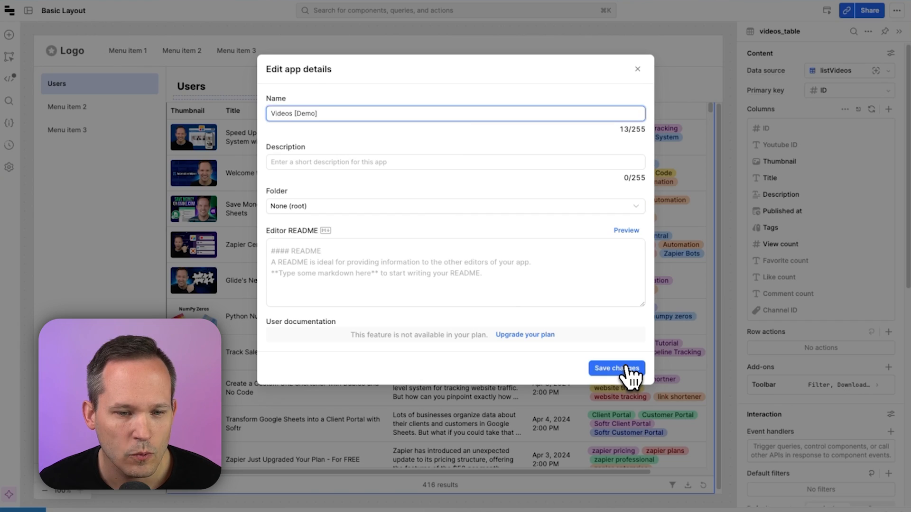
pyautogui.click(617, 368)
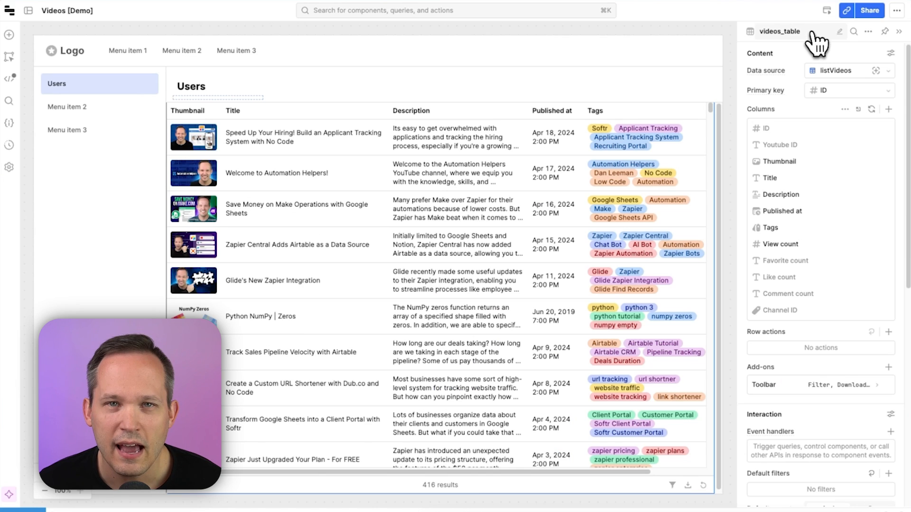
# Preview the app and try sorting the table by Published at and by View count
pyautogui.click(827, 10)
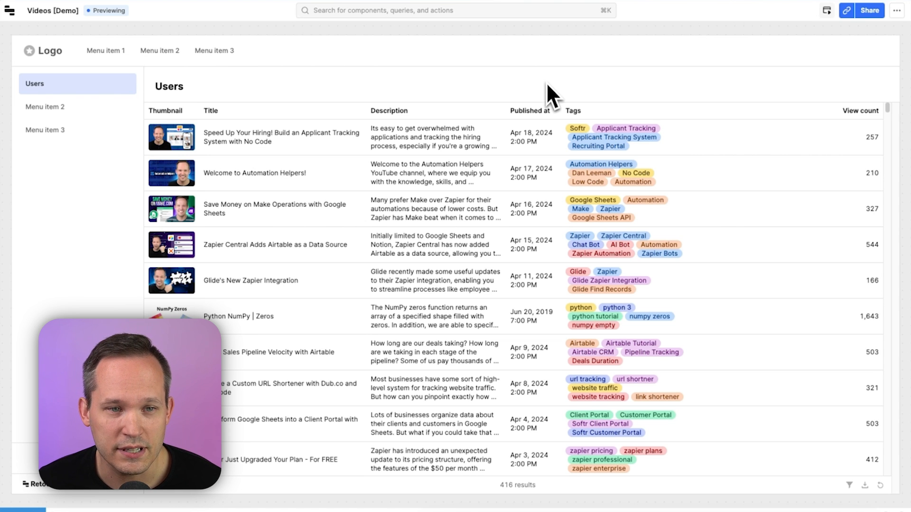
pyautogui.click(537, 113)
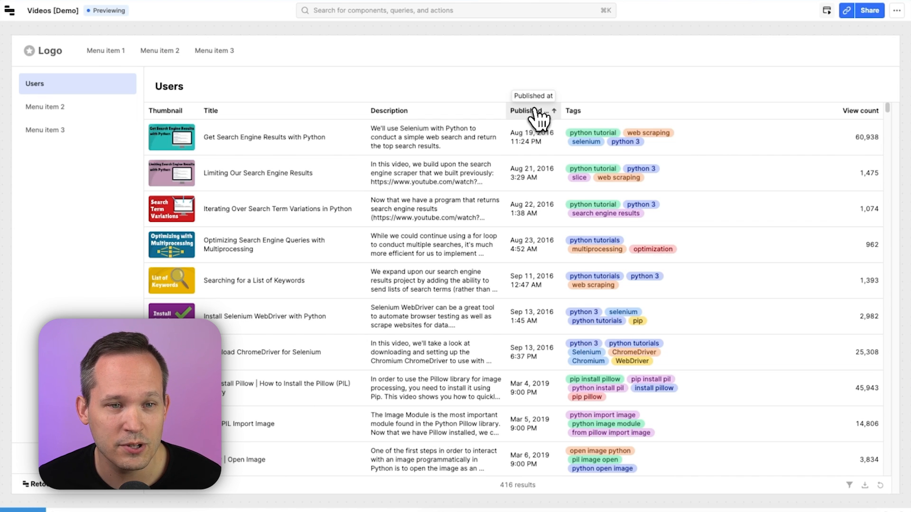
pyautogui.click(537, 113)
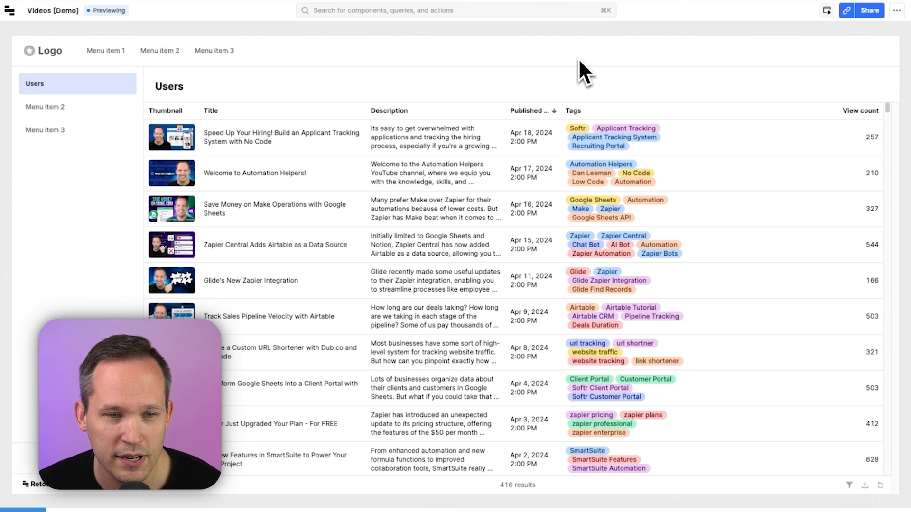
pyautogui.click(836, 114)
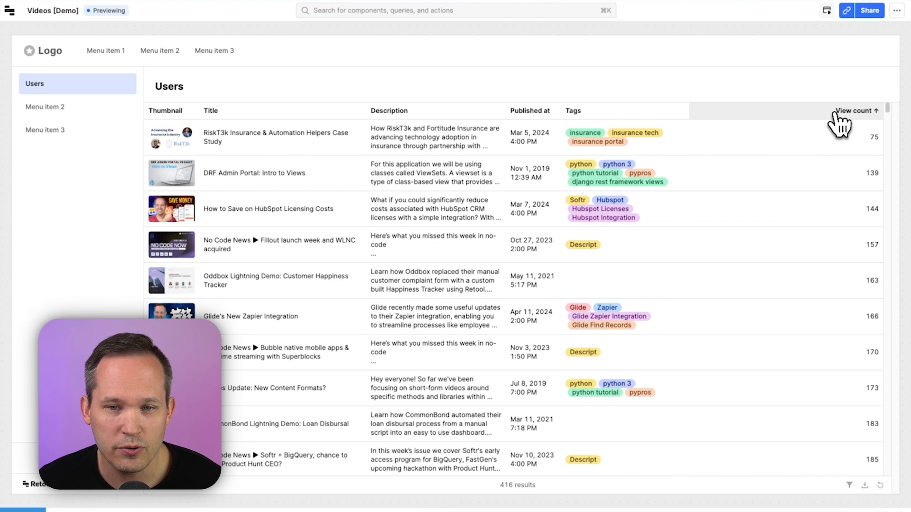
pyautogui.click(836, 114)
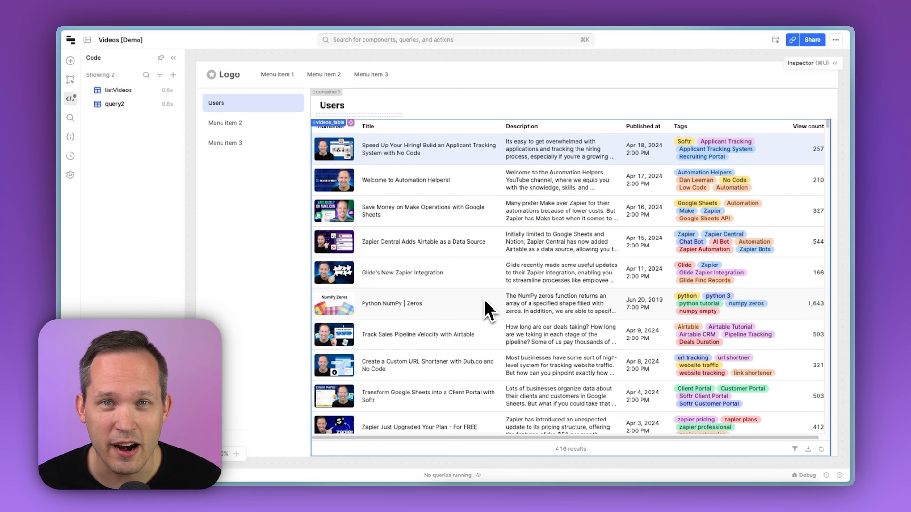
# Change the page heading text from Users to Videos
pyautogui.click(338, 107)
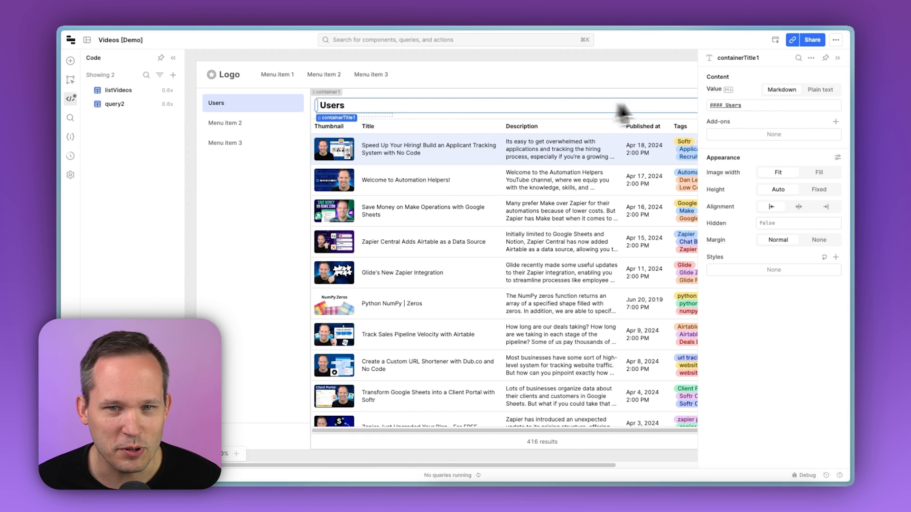
pyautogui.click(746, 105)
pyautogui.press('BackSpace')
pyautogui.press('BackSpace')
pyautogui.press('BackSpace')
pyautogui.press('BackSpace')
pyautogui.press('BackSpace')
pyautogui.write('Videos')
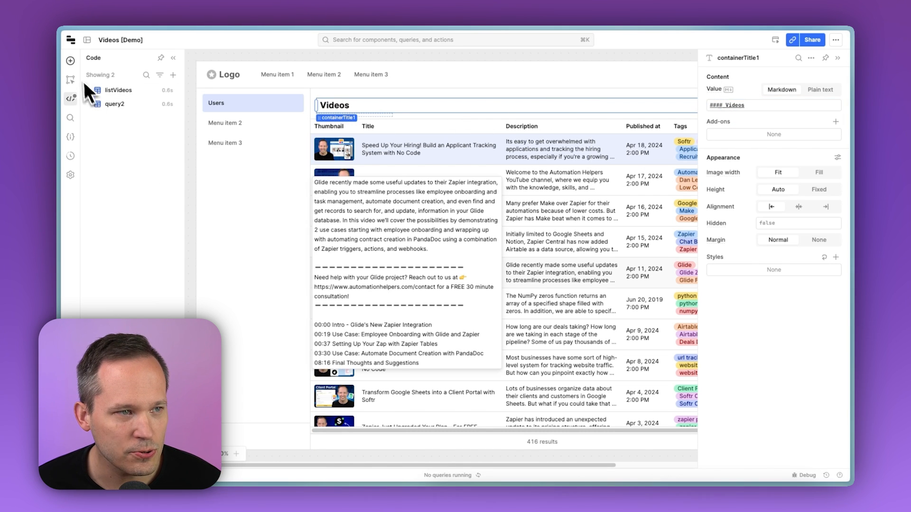
# Add a Statistic component to the container above the table's upper right corner
pyautogui.click(71, 61)
pyautogui.write('Sta')
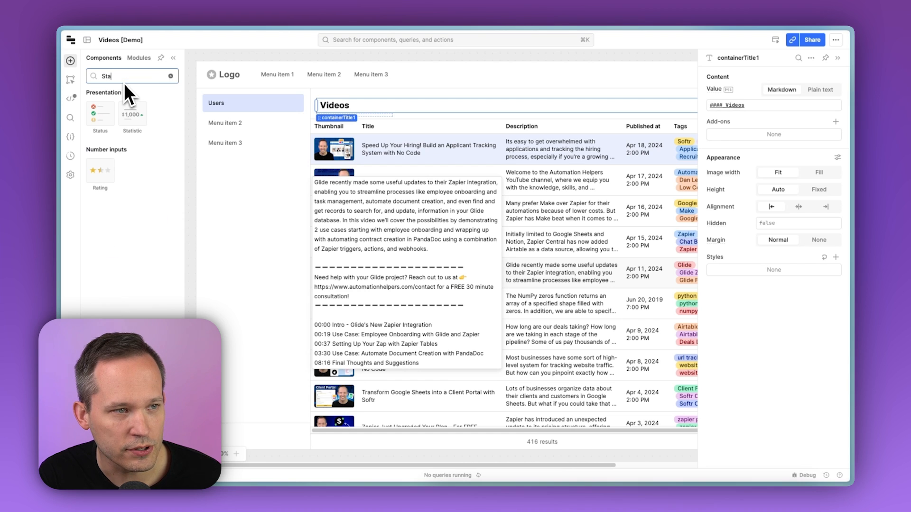
pyautogui.moveTo(132, 114)
pyautogui.mouseDown()
pyautogui.moveTo(688, 105)
pyautogui.moveTo(596, 104)
pyautogui.mouseUp()
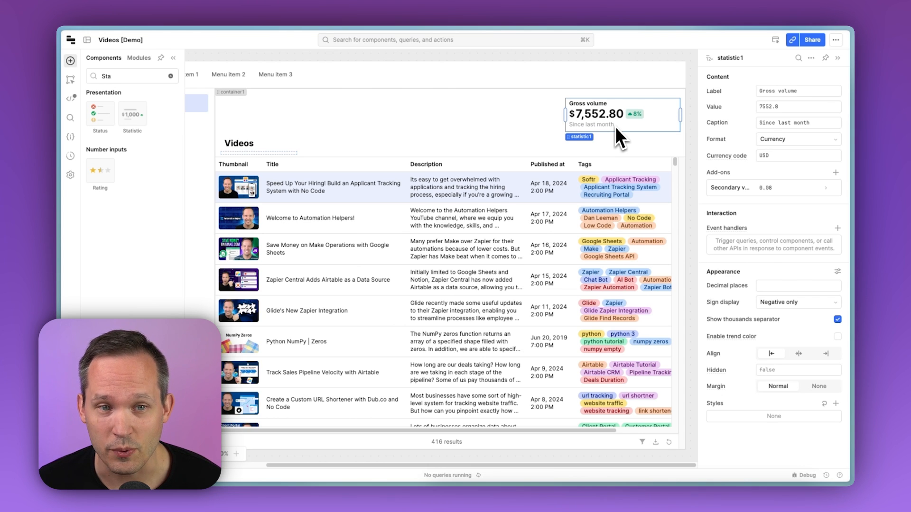
# Set the statistic's label to Views and rename the component video_views
pyautogui.tripleClick(800, 91)
pyautogui.write('Views')
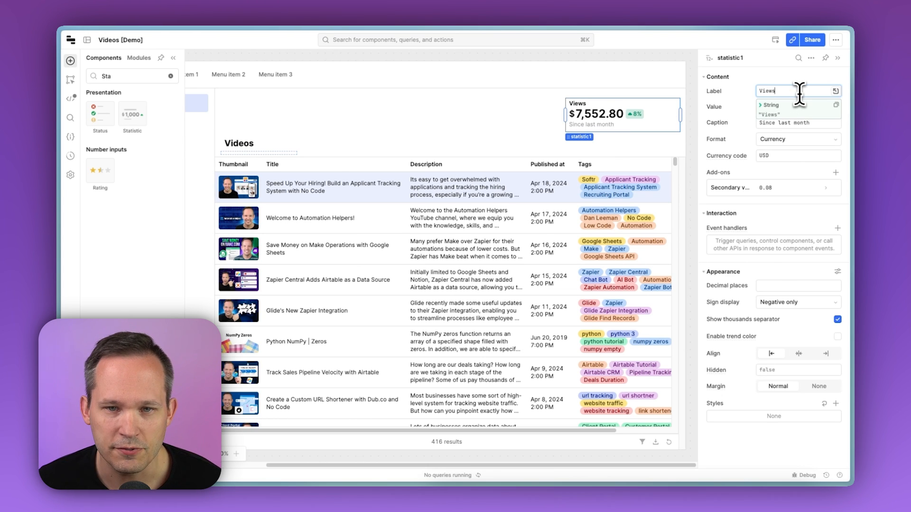
pyautogui.click(726, 58)
pyautogui.write('video_views')
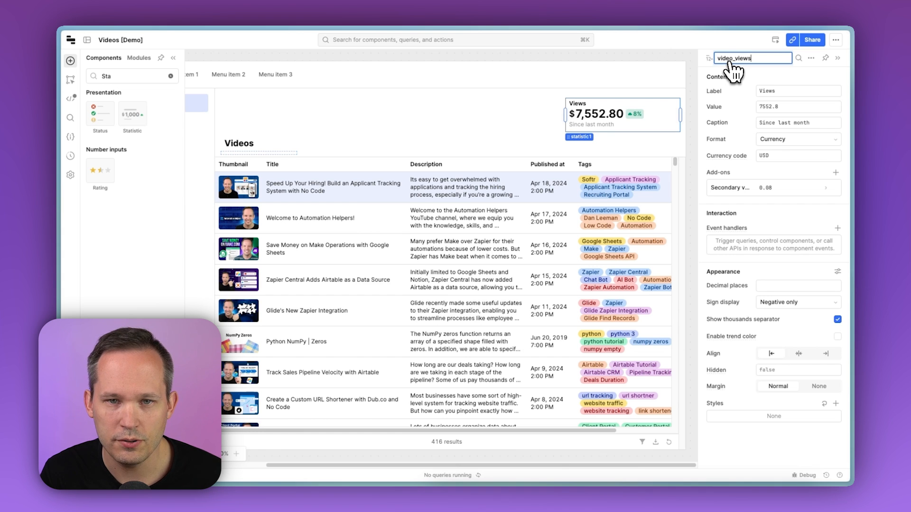
pyautogui.press('Return')
# Set the statistic's format to Standard and its value to {{ _.sum(listVideos.data.view_count) }}
pyautogui.click(812, 140)
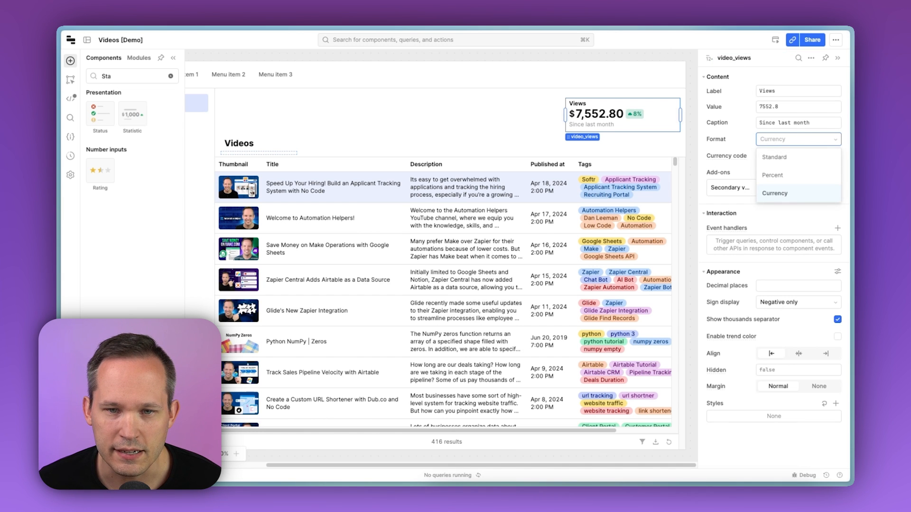
pyautogui.click(812, 159)
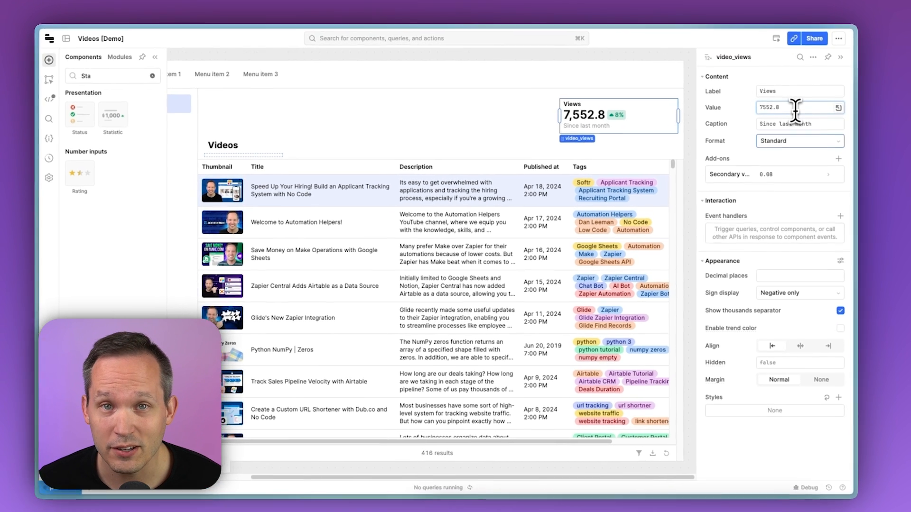
pyautogui.tripleClick(795, 108)
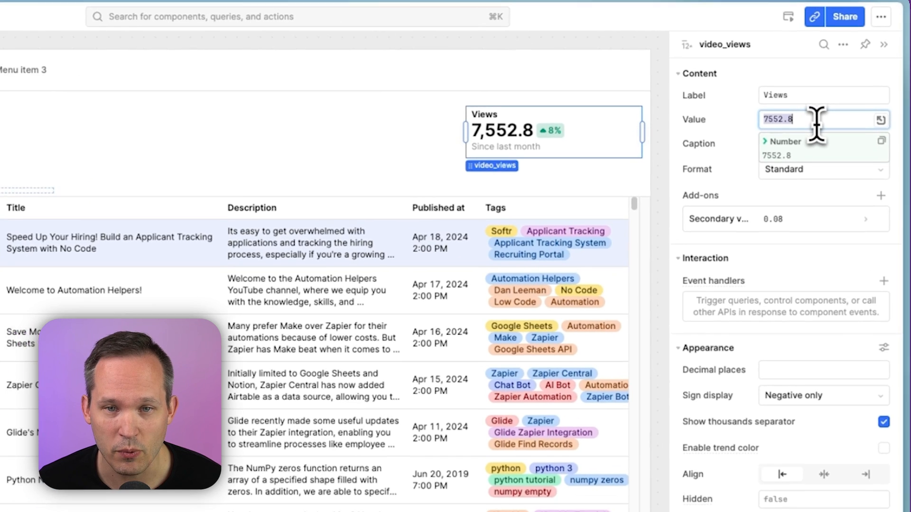
pyautogui.press('BackSpace')
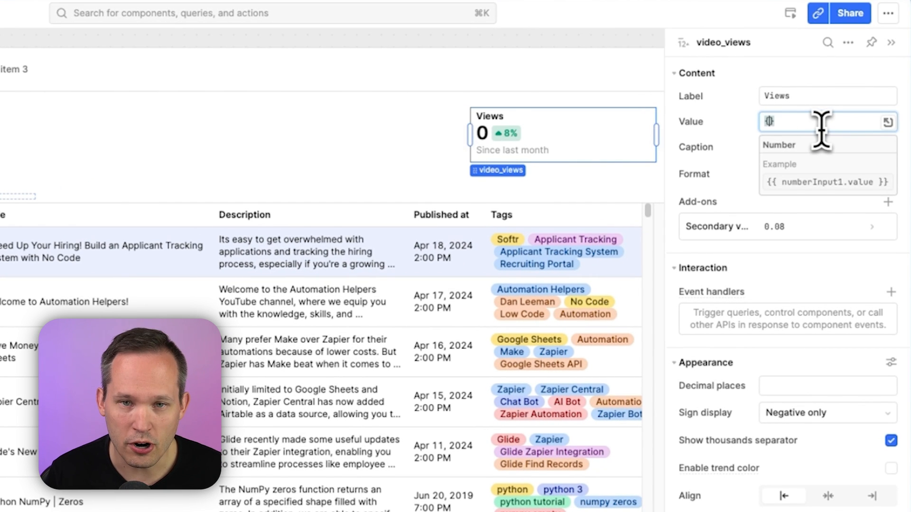
pyautogui.write('{{')
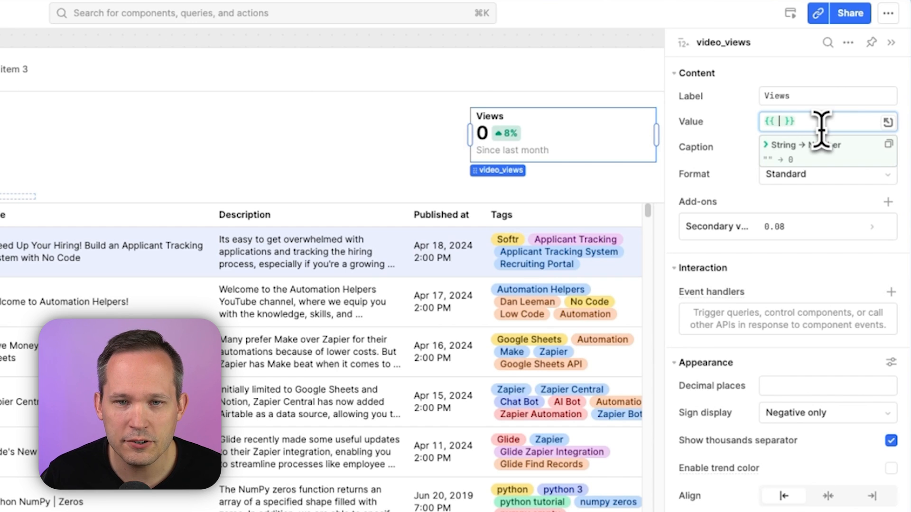
pyautogui.write(' lis')
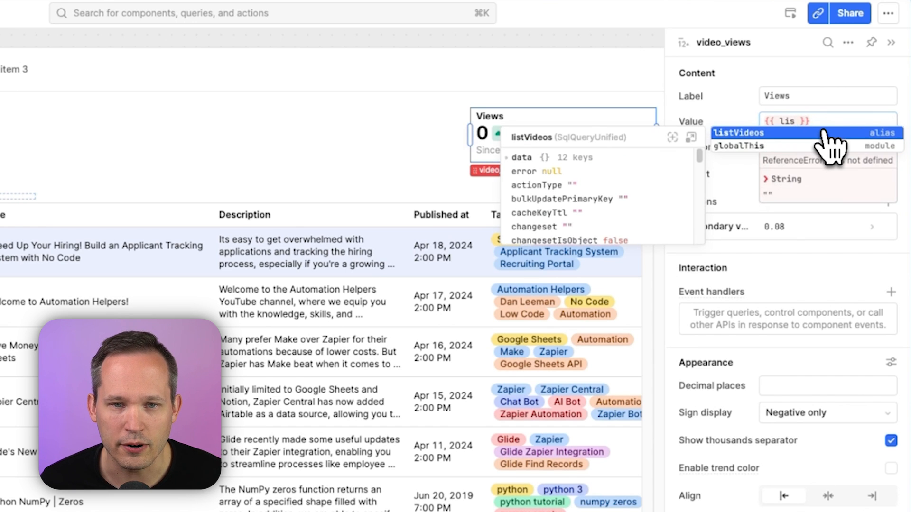
pyautogui.click(790, 134)
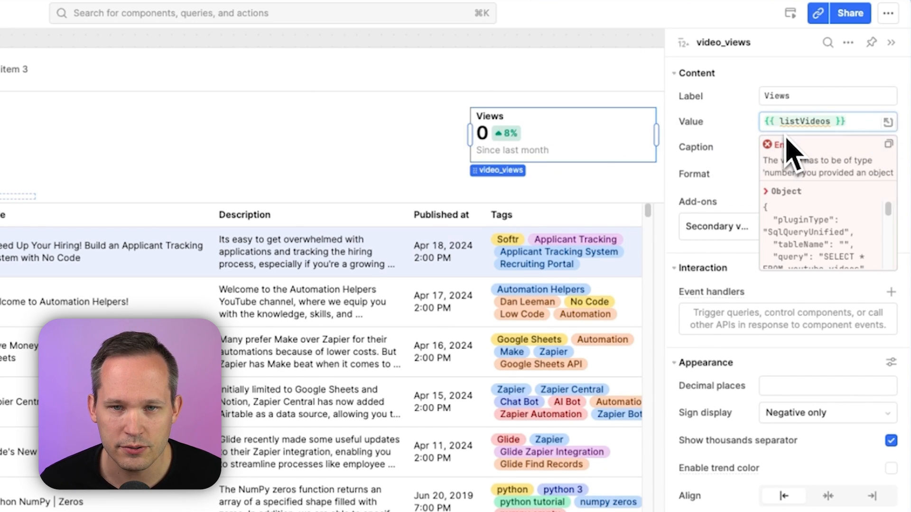
pyautogui.write('.data')
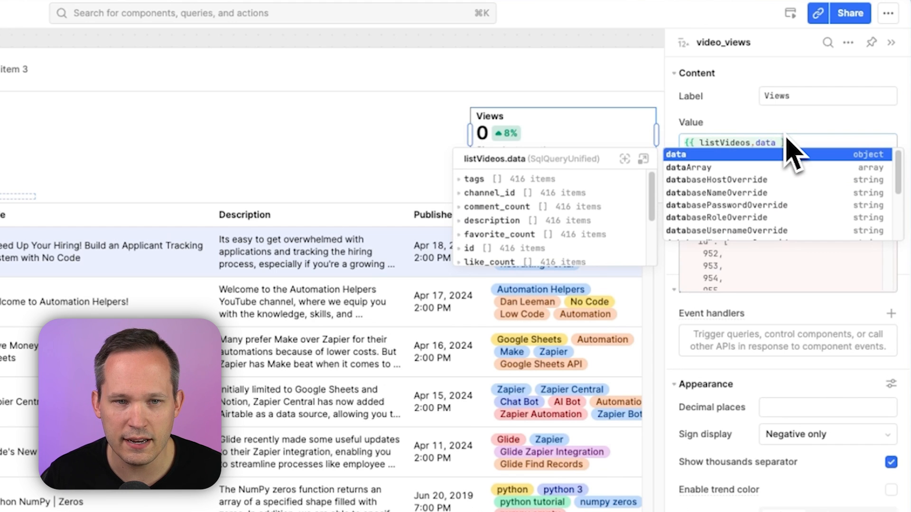
pyautogui.write('.vie')
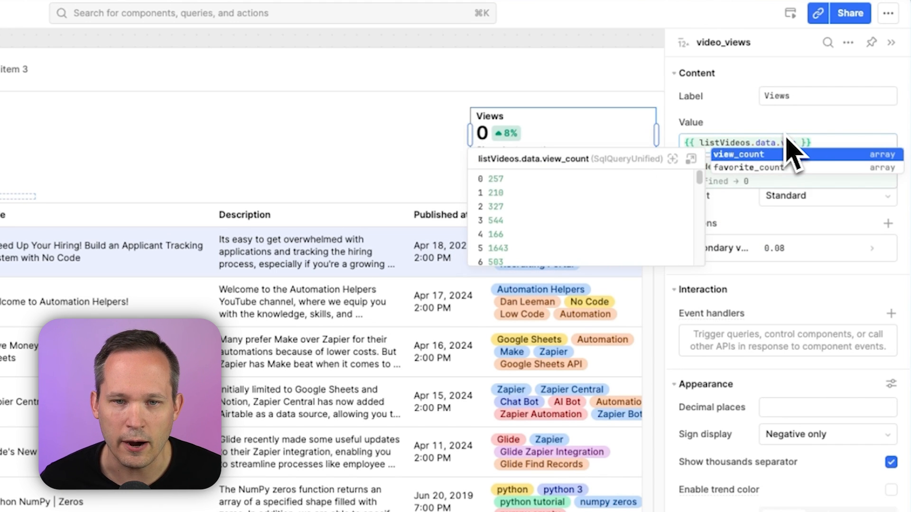
pyautogui.click(789, 154)
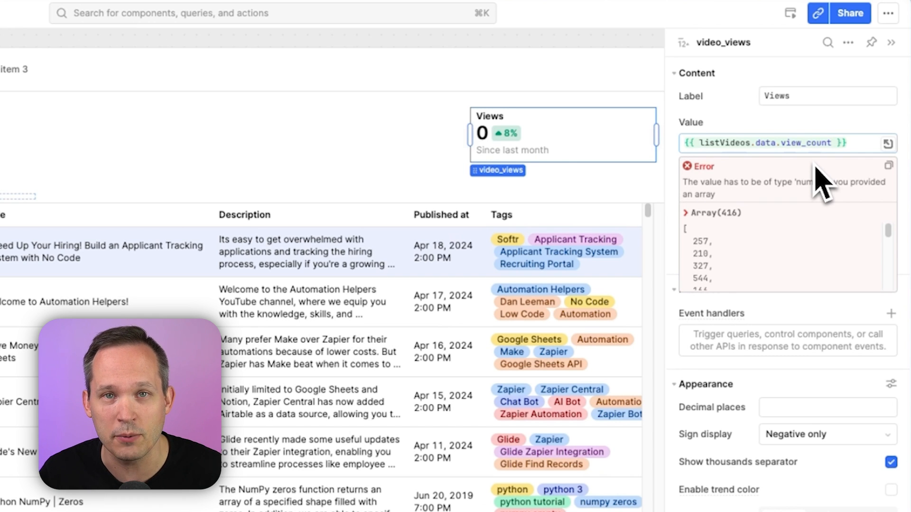
pyautogui.click(699, 142)
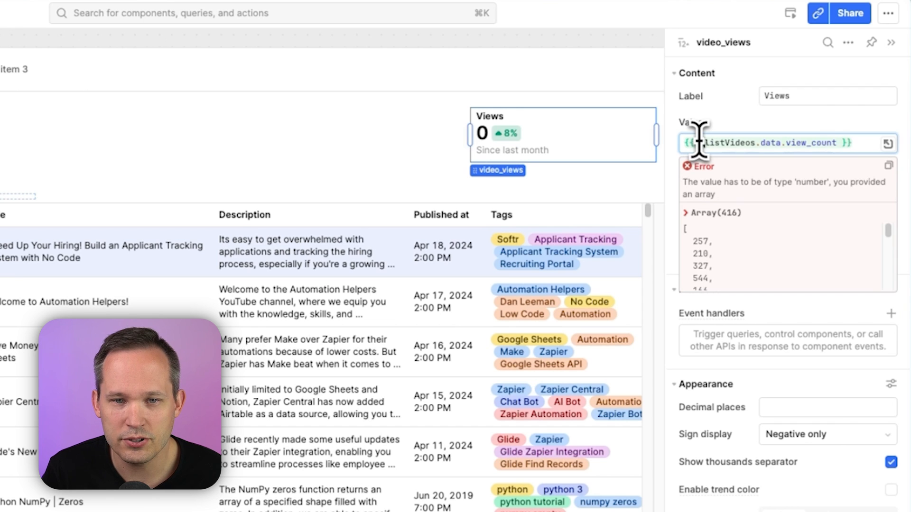
pyautogui.write('_.sum(')
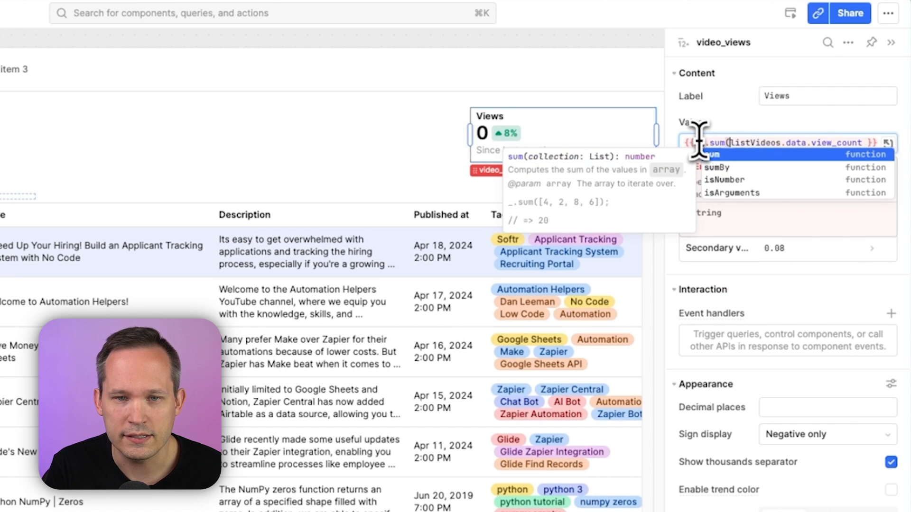
pyautogui.click(862, 142)
pyautogui.write(')')
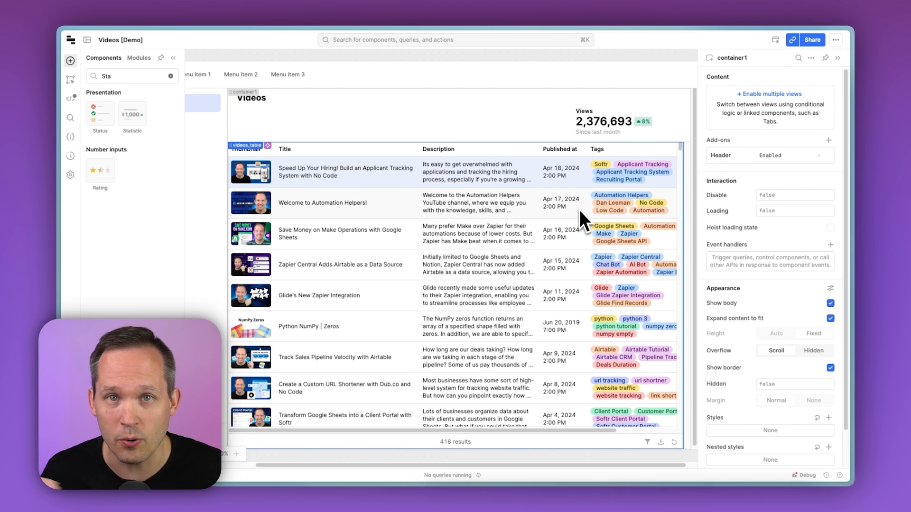
# Add a Select component to the container above the table, next to the Videos heading
pyautogui.tripleClick(124, 76)
pyautogui.write('Sele')
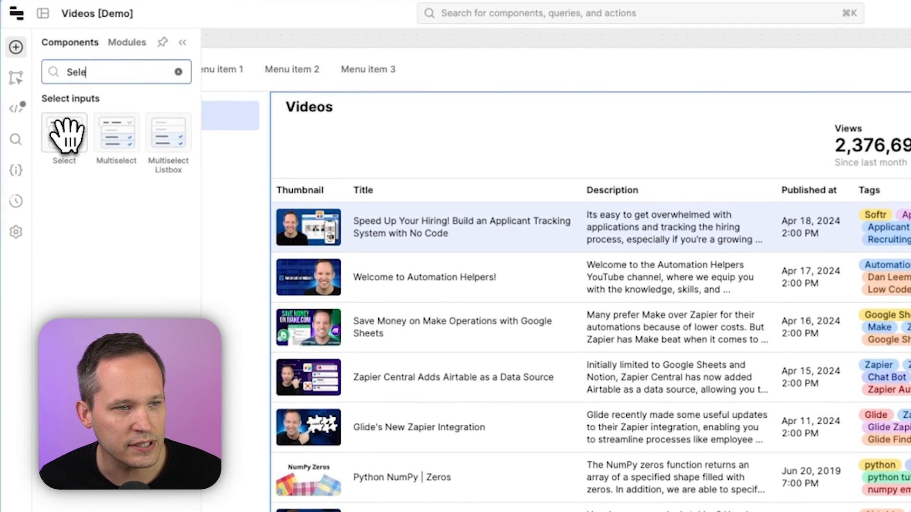
pyautogui.moveTo(66, 136); pyautogui.dragTo(383, 166)
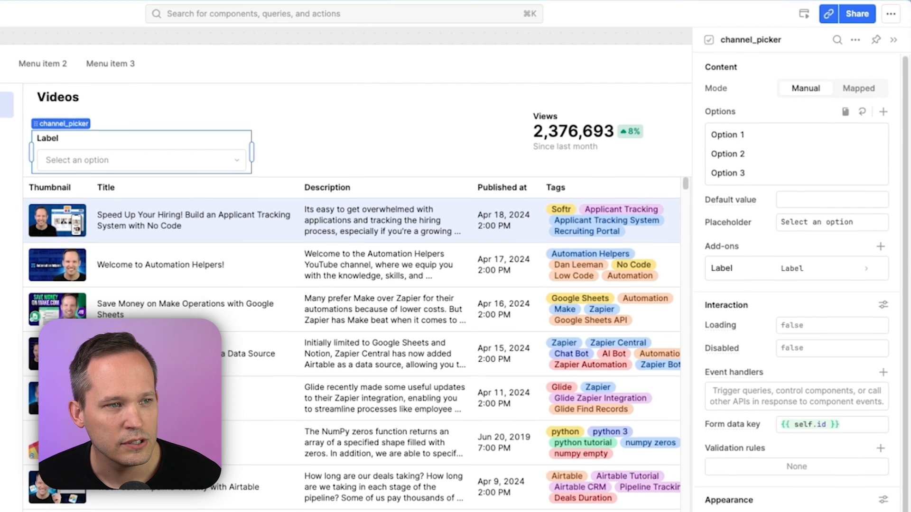
# Create a new Retool Database resource query named listChannels
pyautogui.click(1, 105)
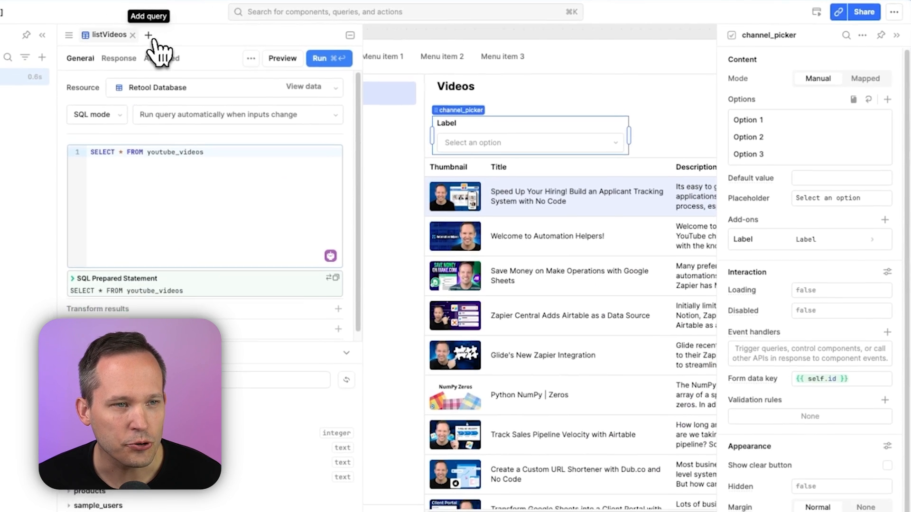
pyautogui.click(116, 36)
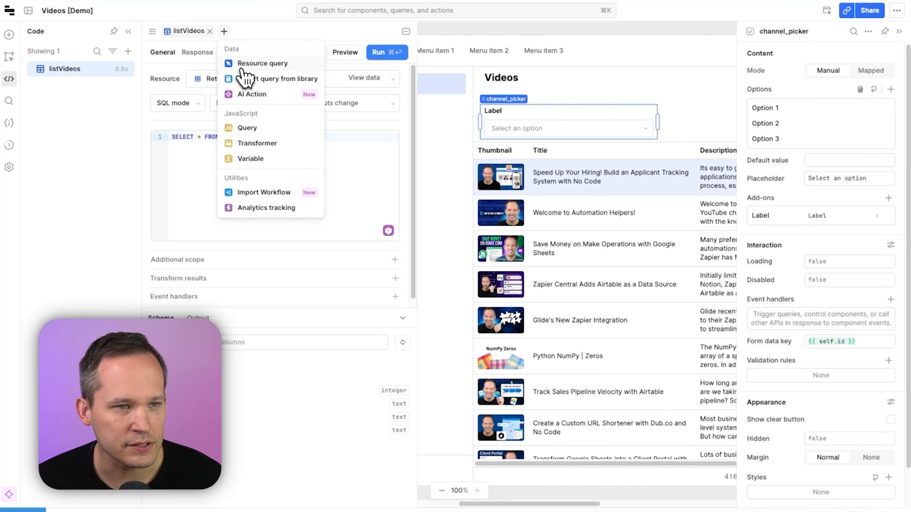
pyautogui.click(236, 64)
pyautogui.write('listChannels')
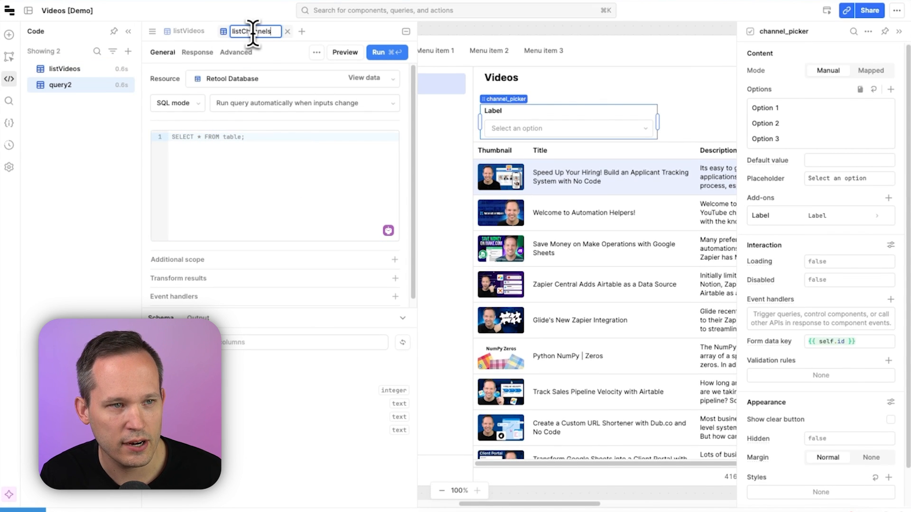
# Set the listChannels query to SELECT * FROM channels and save and run it
pyautogui.click(259, 156)
pyautogui.press('BackSpace')
pyautogui.press('BackSpace')
pyautogui.press('BackSpace')
pyautogui.press('BackSpace')
pyautogui.press('BackSpace')
pyautogui.press('BackSpace')
pyautogui.write('chann')
pyautogui.press('Return')
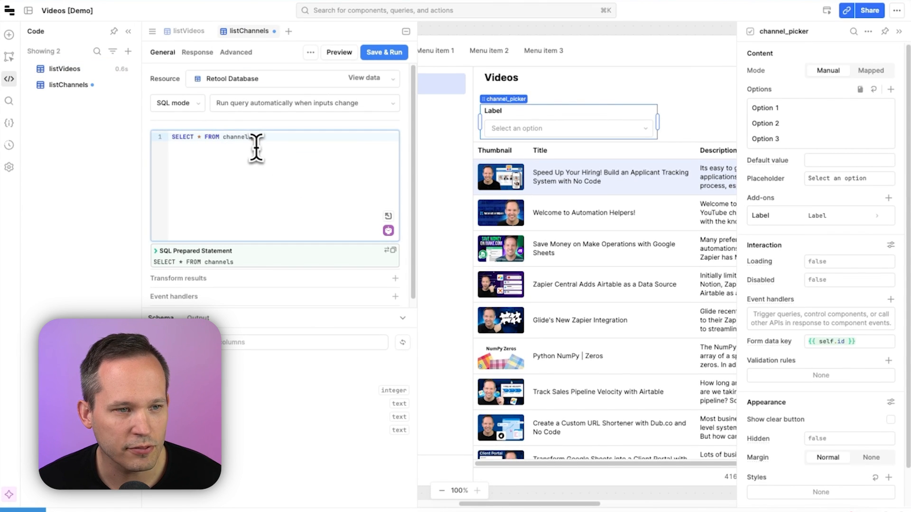
pyautogui.click(384, 52)
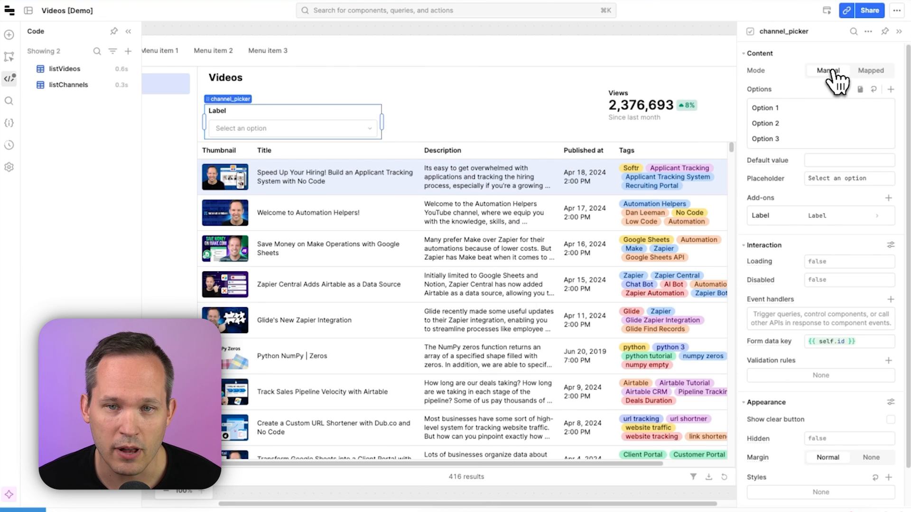
# Switch the channel picker's options to Mapped mode with listChannels as the data source
pyautogui.click(876, 76)
pyautogui.click(869, 93)
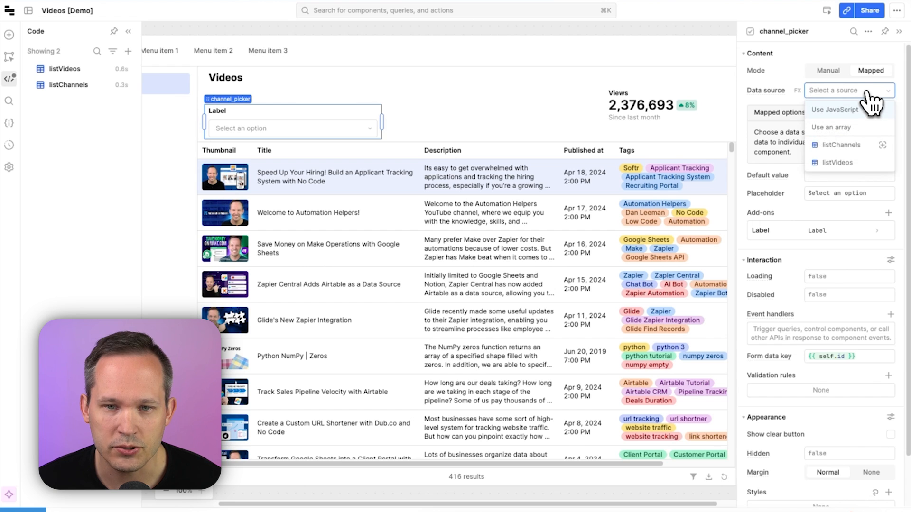
pyautogui.click(857, 148)
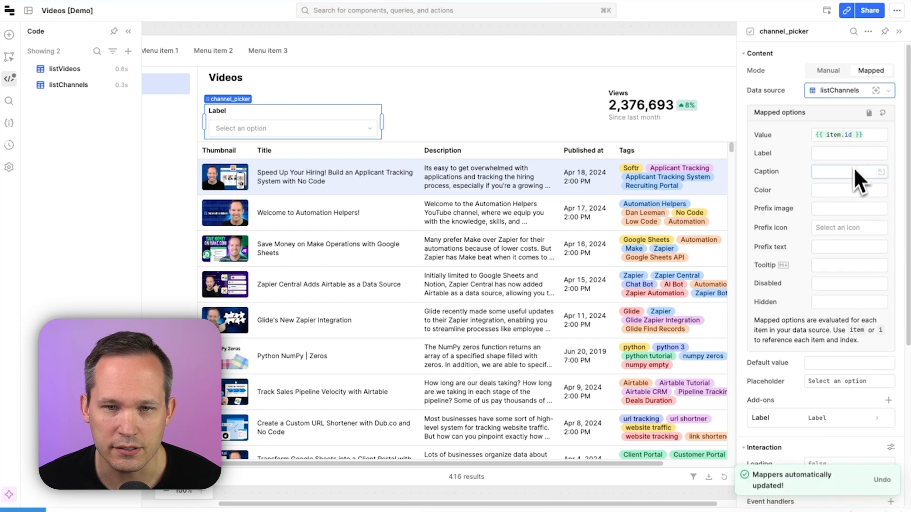
# Map the picker options' value to {{ item.channel_id }} and label to {{item.handle}}
pyautogui.click(852, 135)
pyautogui.press('BackSpace')
pyautogui.press('BackSpace')
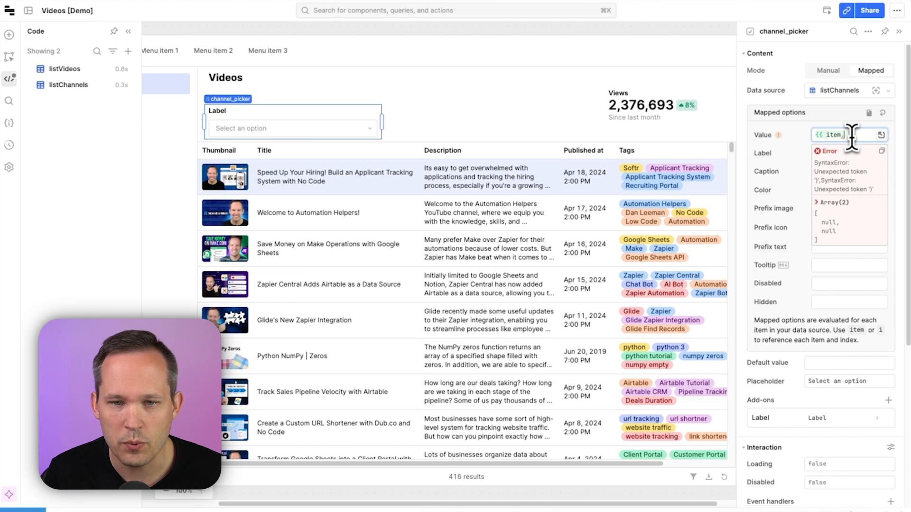
pyautogui.write('c')
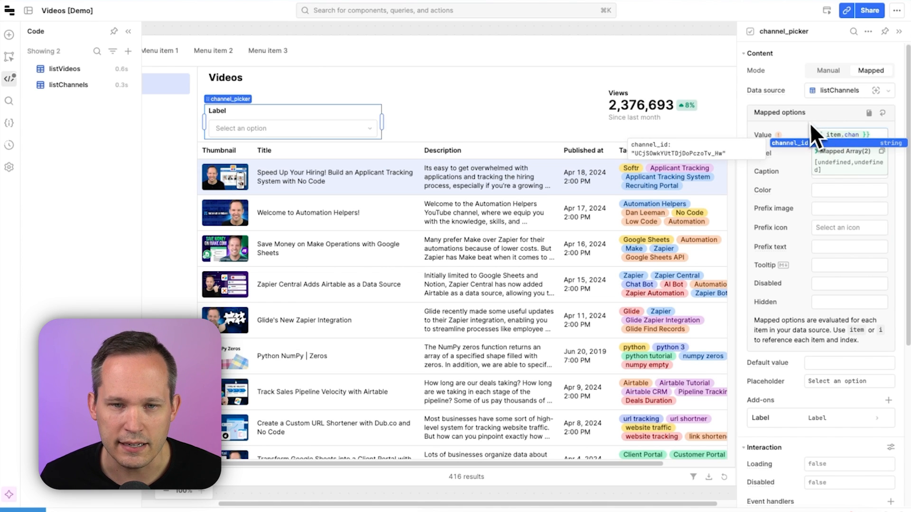
pyautogui.write('han')
pyautogui.click(816, 143)
pyautogui.click(829, 169)
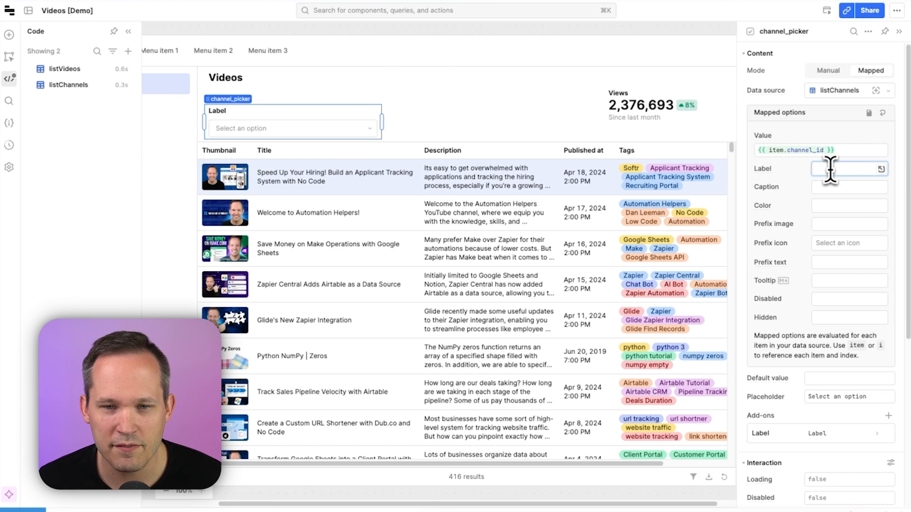
pyautogui.write('{{item.ha')
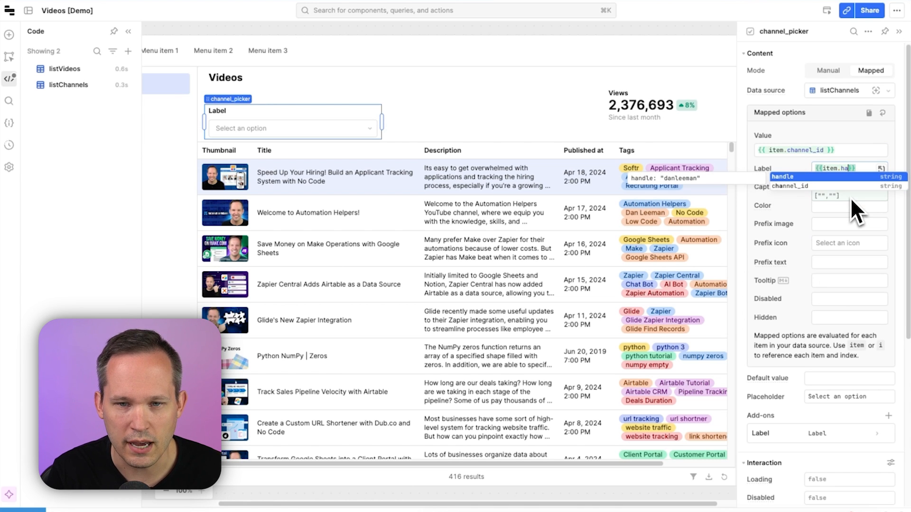
pyautogui.click(859, 177)
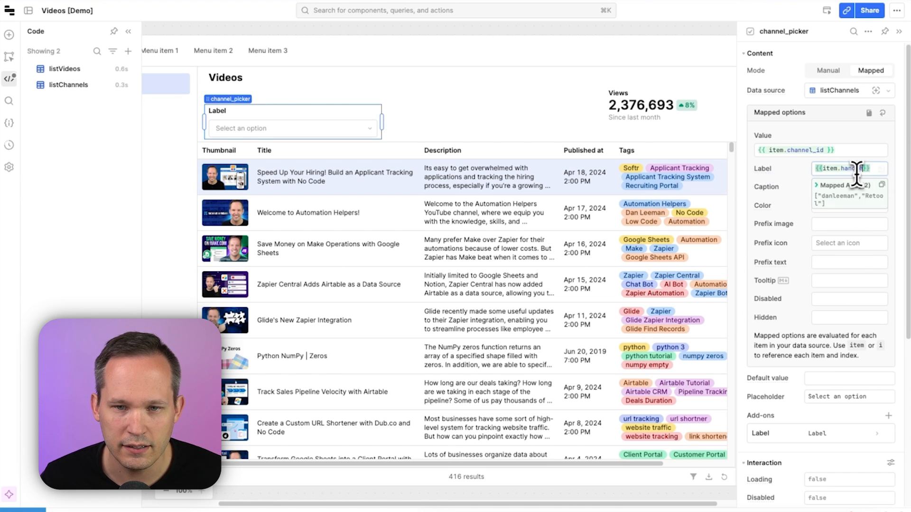
# Rename the channel picker's label to Channel and open its option list
pyautogui.click(384, 140)
pyautogui.click(366, 135)
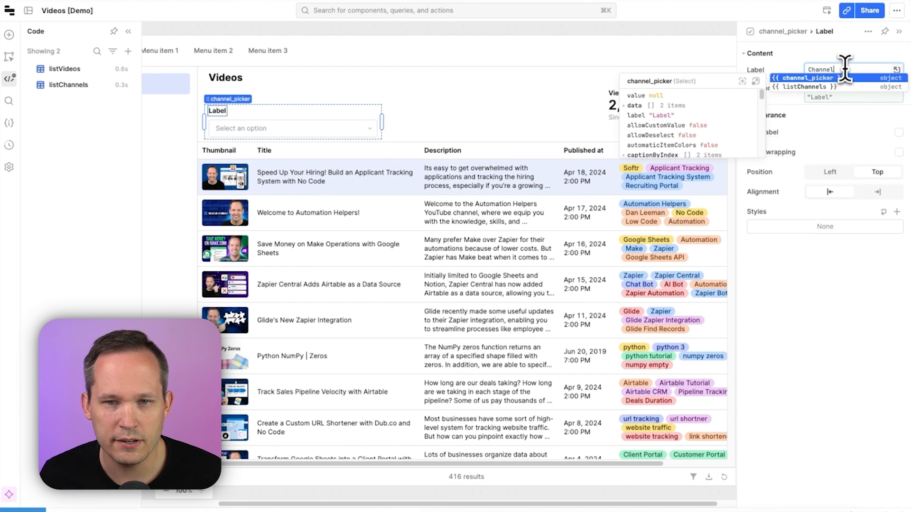
pyautogui.click(362, 142)
pyautogui.click(365, 141)
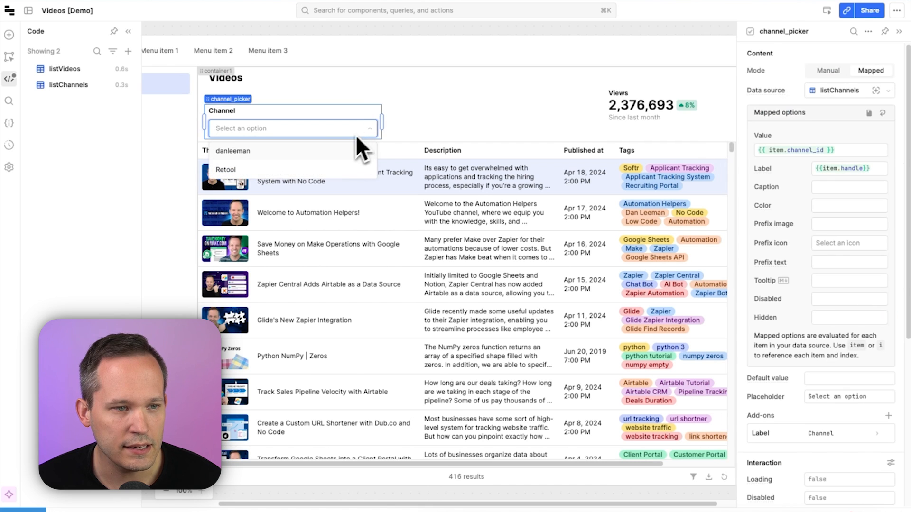
pyautogui.click(325, 169)
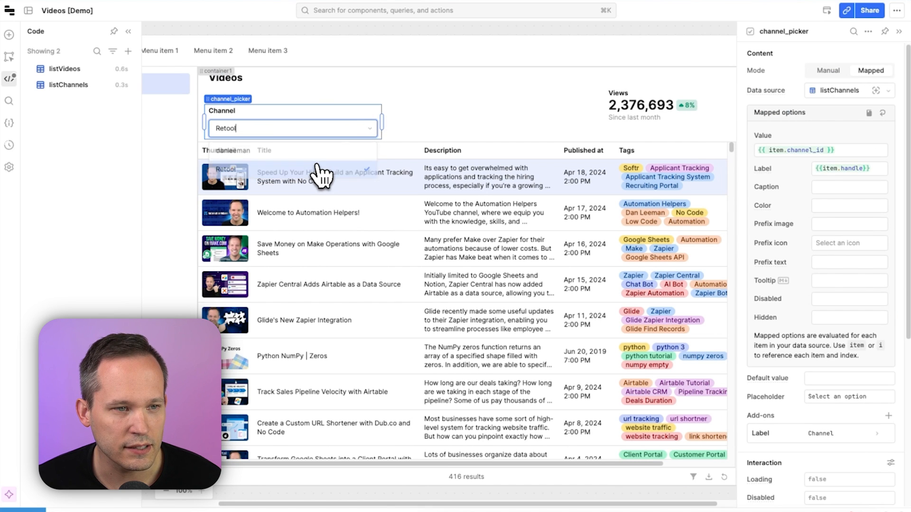
pyautogui.click(357, 131)
pyautogui.click(334, 153)
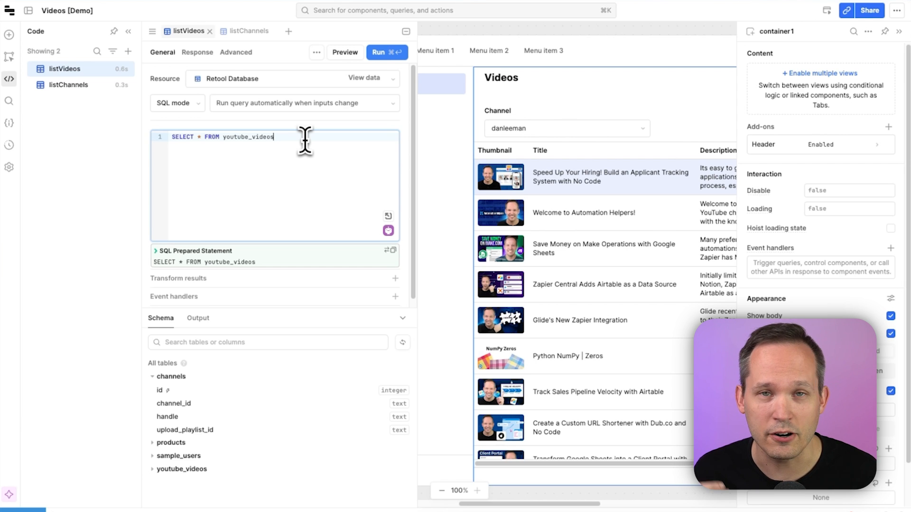
# Filter the listVideos query with WHERE channel_id = {{ channel_picker.value }}
pyautogui.write('WHERE')
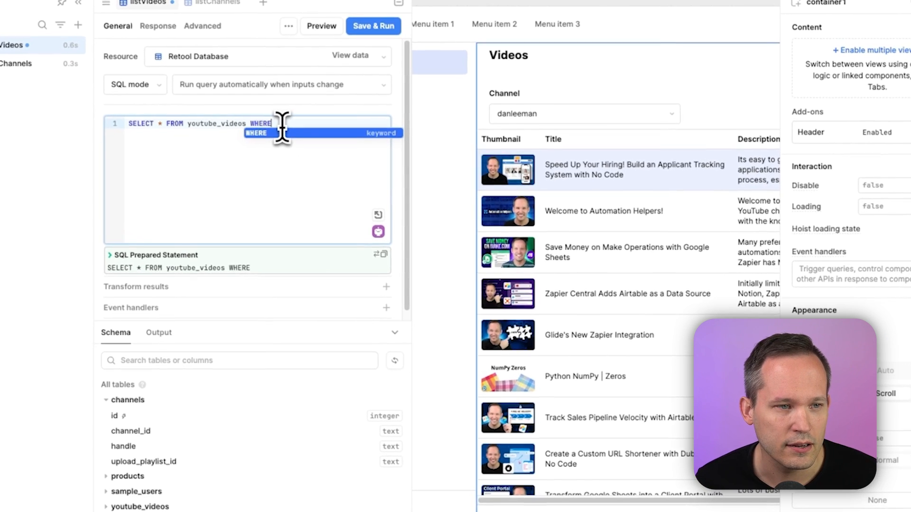
pyautogui.press('Escape')
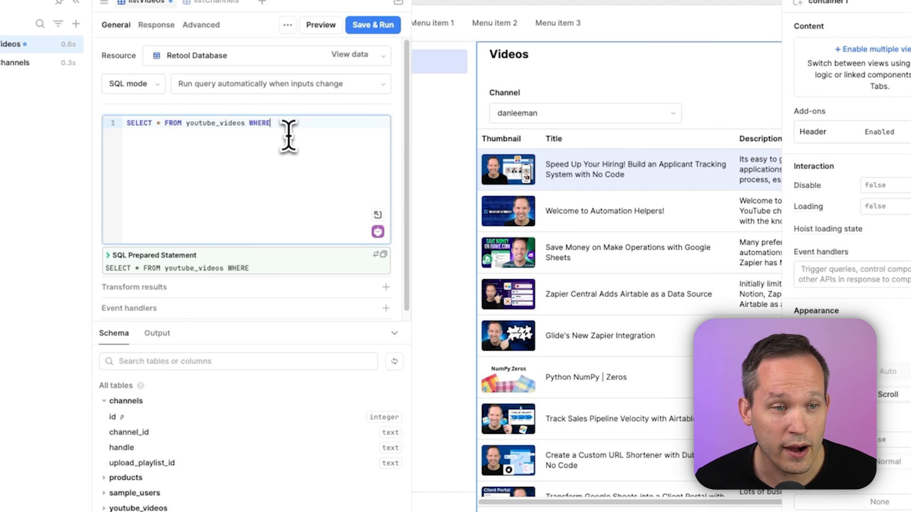
pyautogui.write('channel_id ')
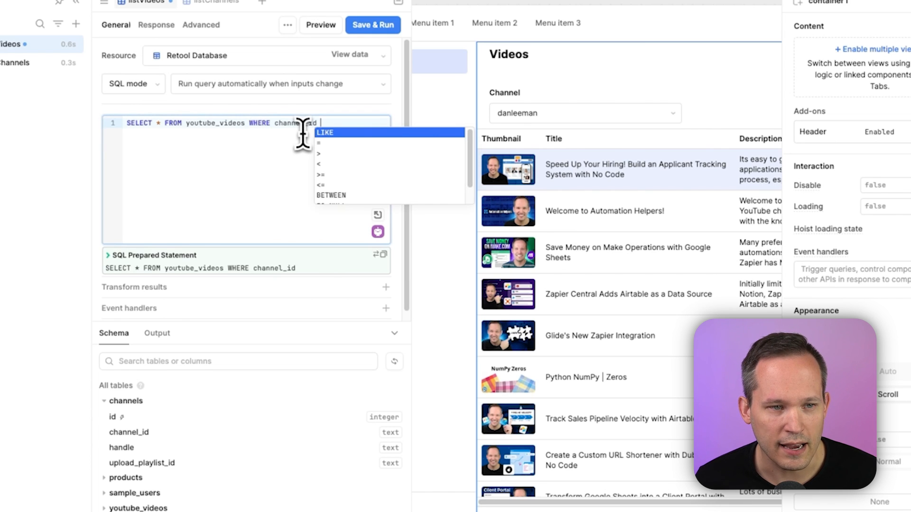
pyautogui.write('= {{ chann')
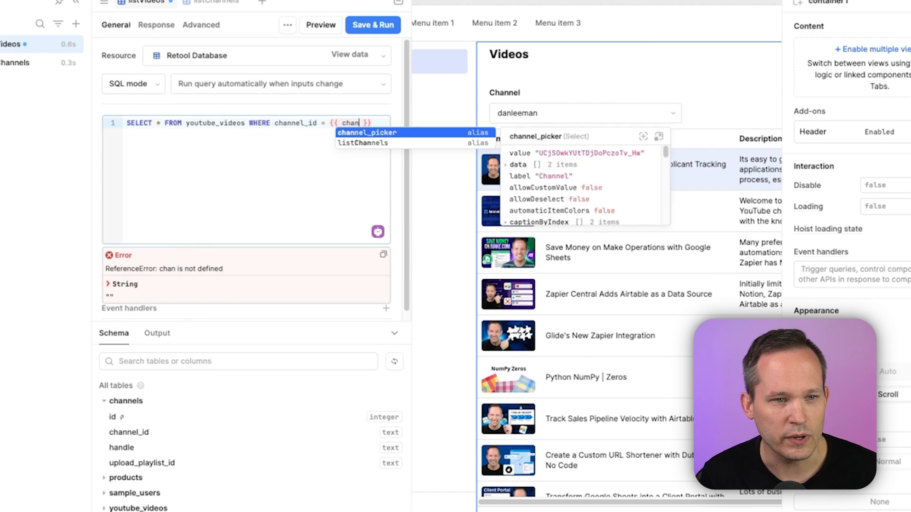
pyautogui.press('Return')
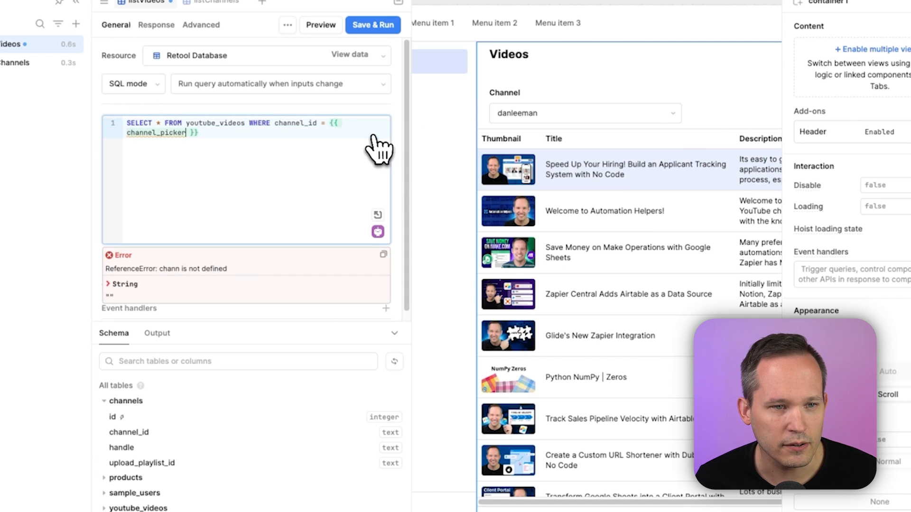
pyautogui.write('.val')
pyautogui.press('Return')
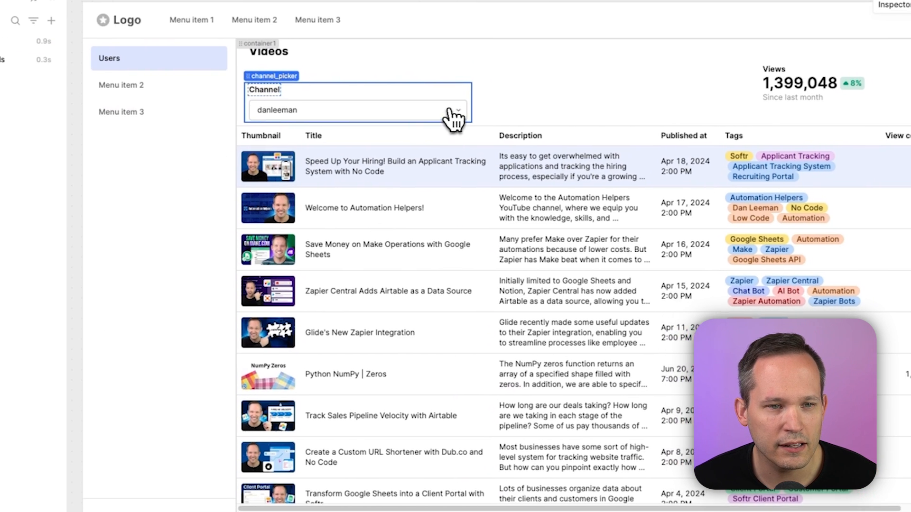
# Switch the channel picker between Retool and danleeman to test the filtered videos table
pyautogui.click(449, 111)
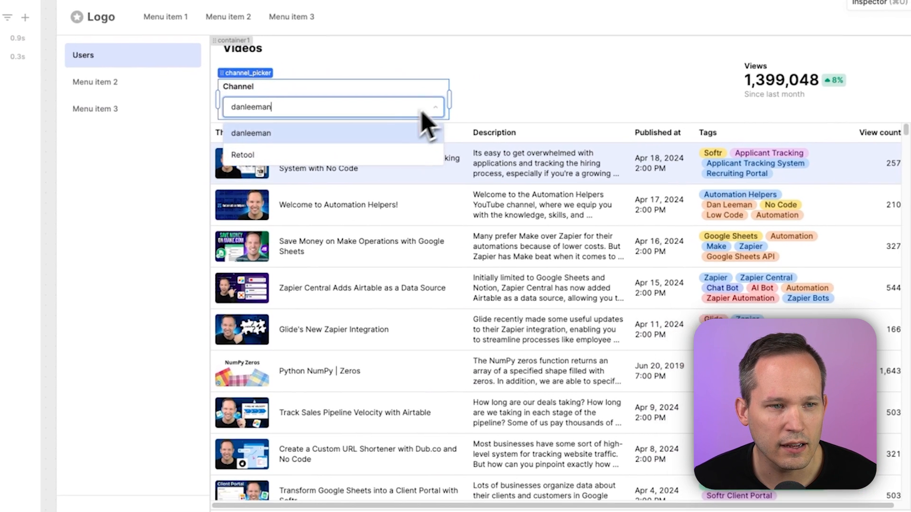
pyautogui.click(401, 159)
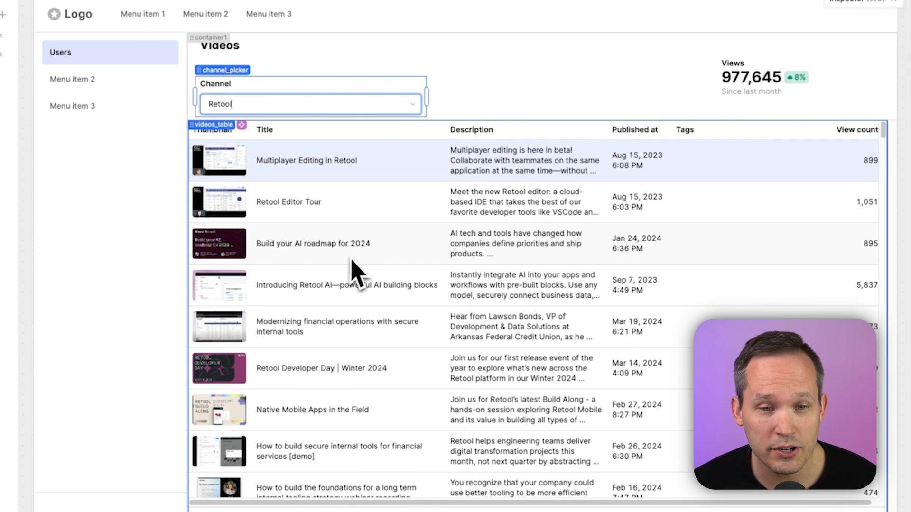
pyautogui.click(375, 104)
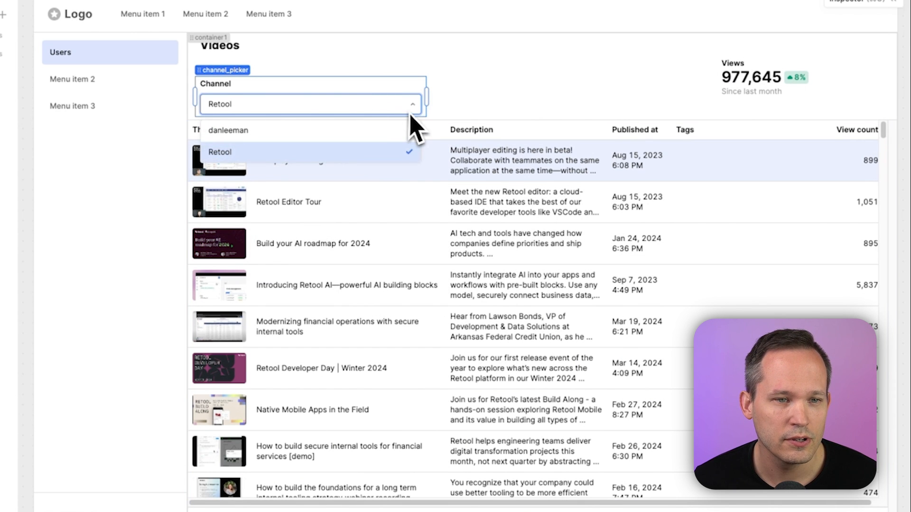
pyautogui.click(365, 131)
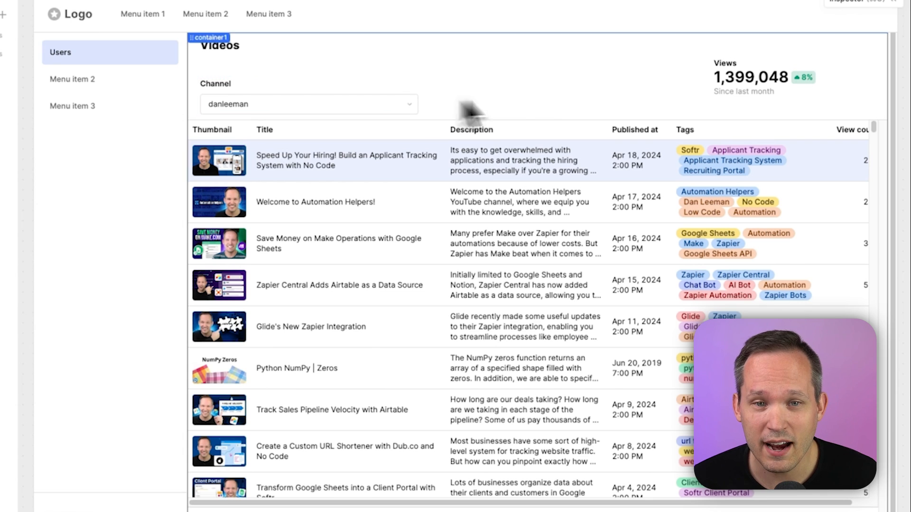
pyautogui.click(408, 104)
pyautogui.click(361, 154)
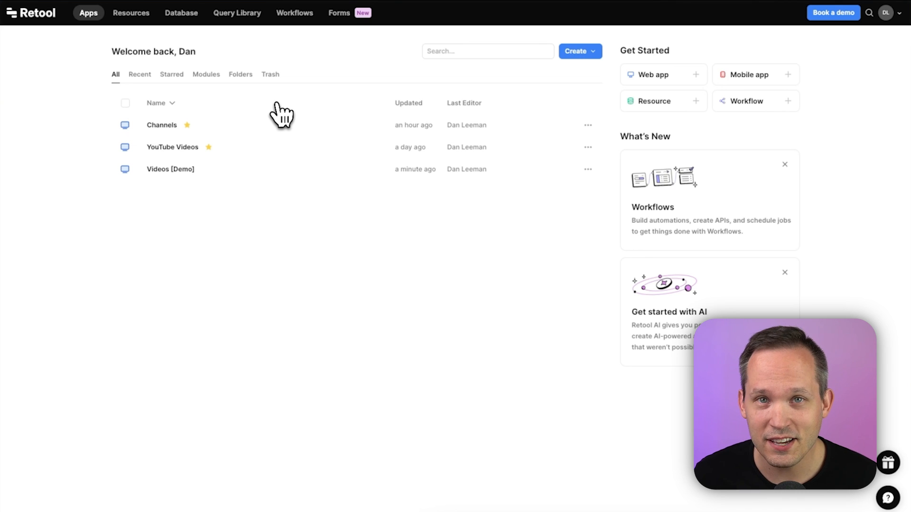
# Open the Fetch Channel Info workflow and review its trigger and query blocks
pyautogui.click(303, 13)
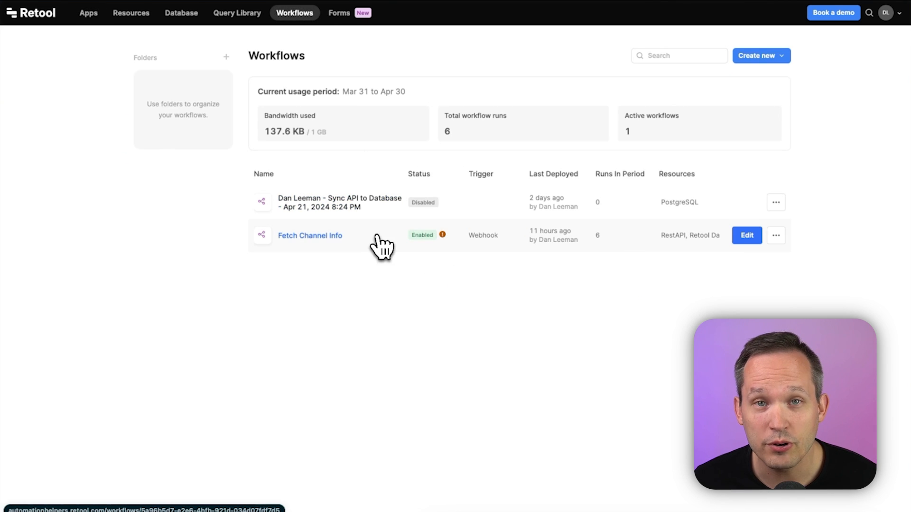
pyautogui.click(378, 237)
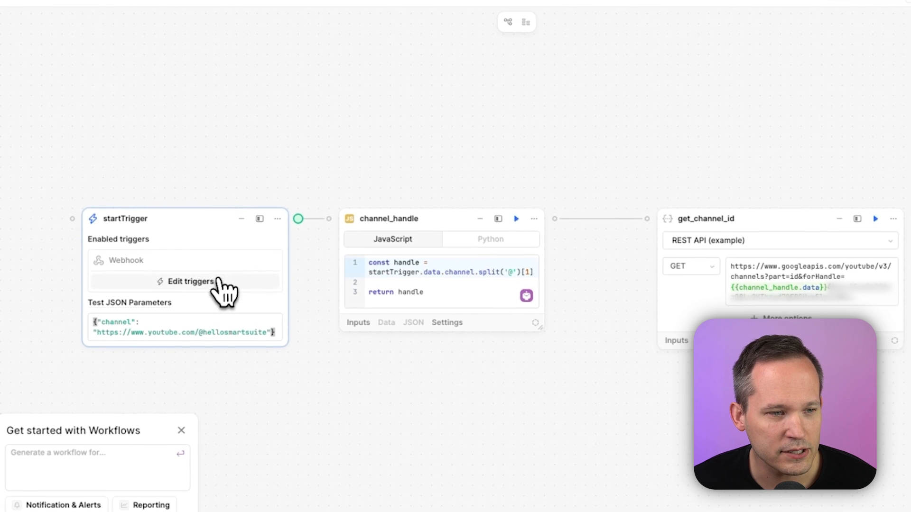
pyautogui.click(220, 282)
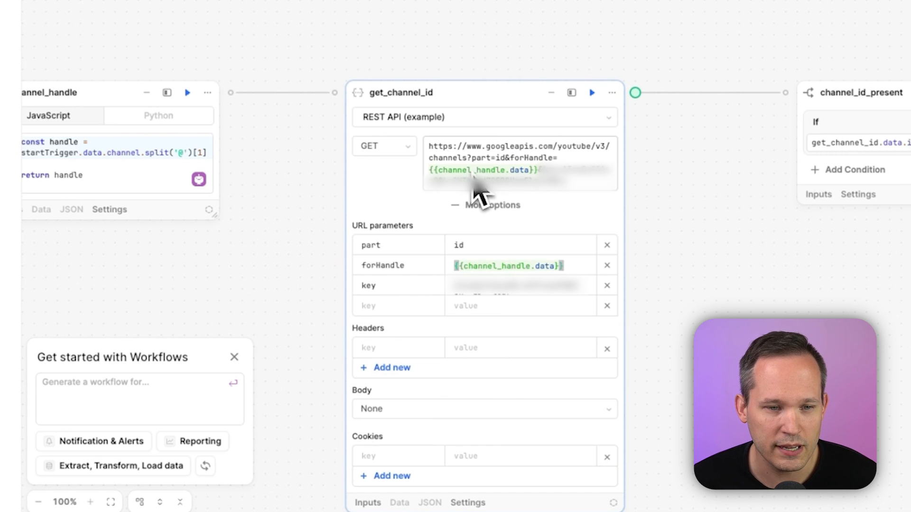
pyautogui.scroll(-1, 545, 332)
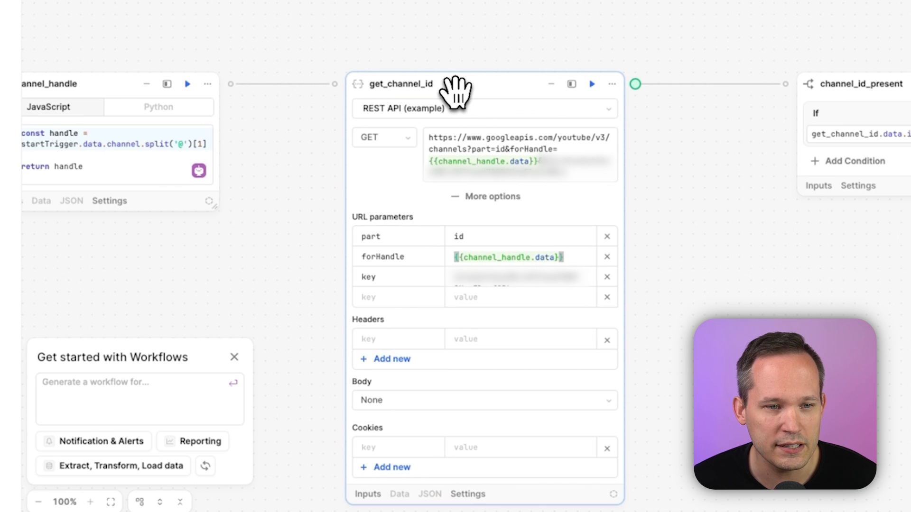
pyautogui.hscroll(10, 686, 244)
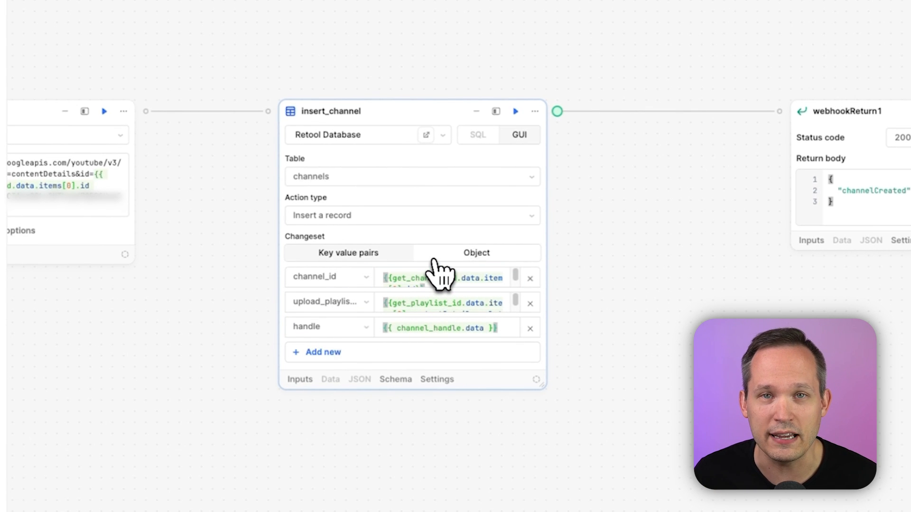
pyautogui.moveTo(719, 288); pyautogui.dragTo(529, 279)
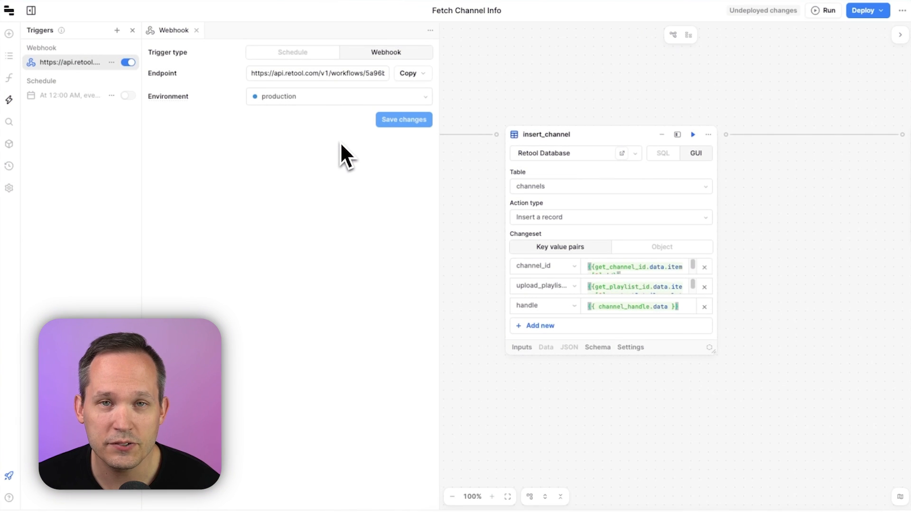
# Copy the webhook trigger's endpoint URL
pyautogui.click(409, 74)
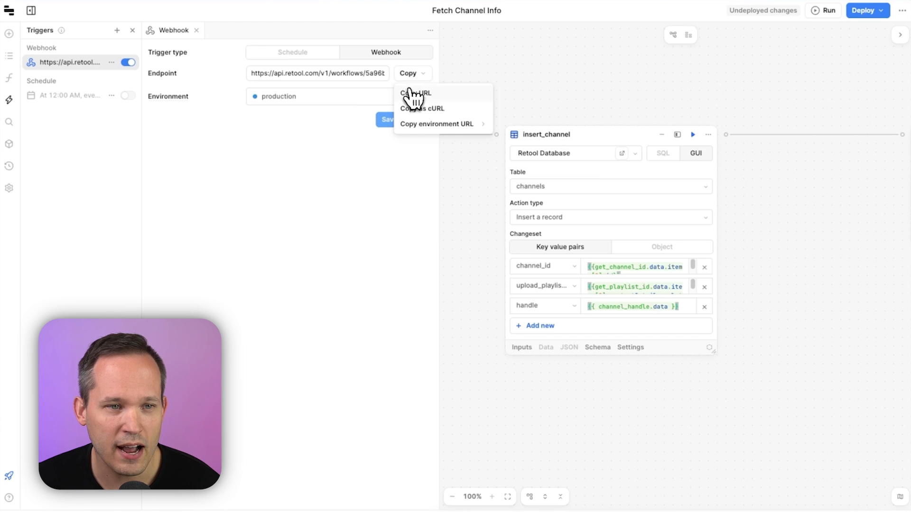
pyautogui.click(413, 89)
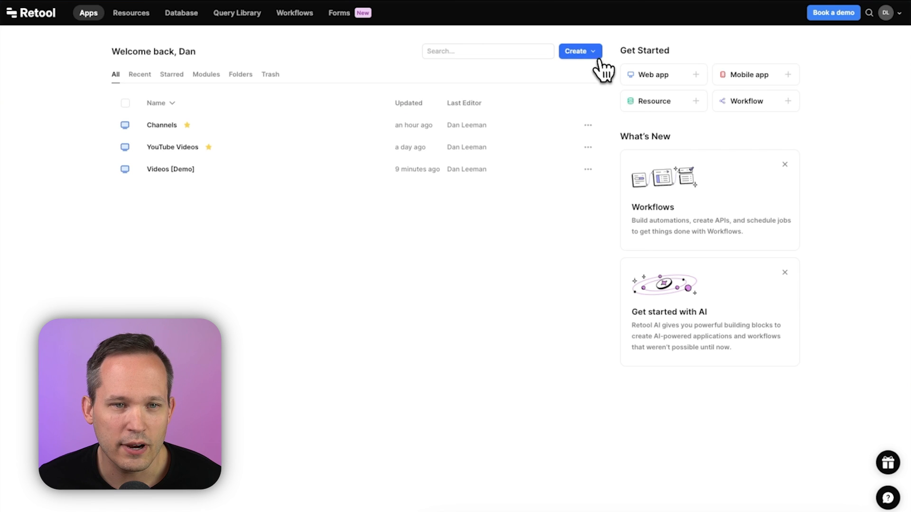
# Create a new web app from the Basic Layout template
pyautogui.click(599, 59)
pyautogui.click(558, 85)
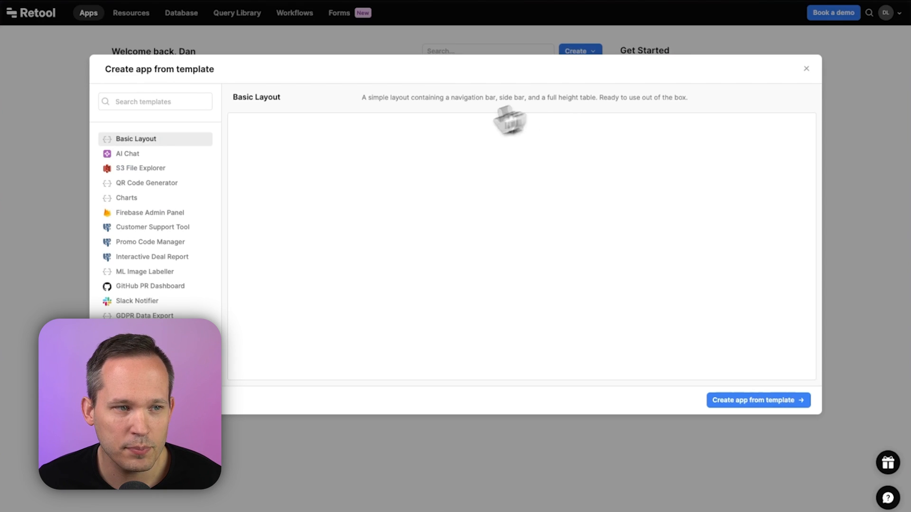
pyautogui.click(751, 401)
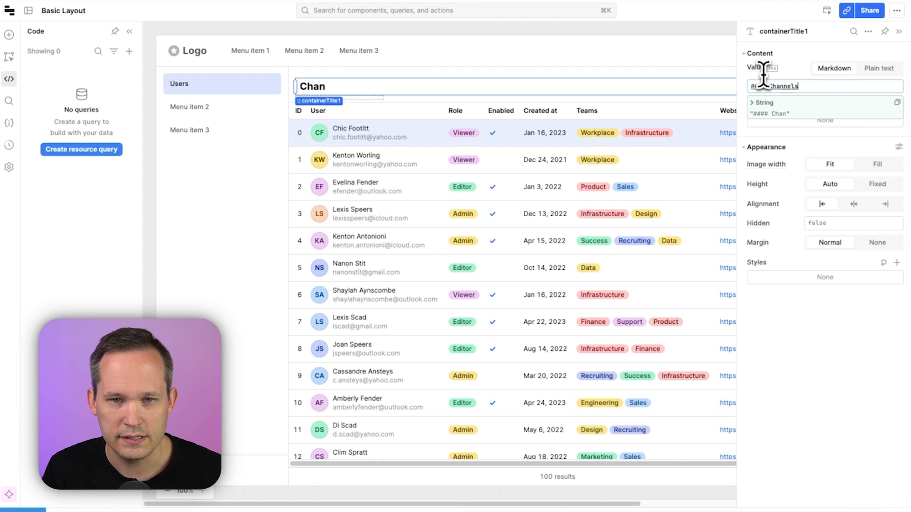
# Set the channels table's data source to the listChannels query
pyautogui.click(82, 150)
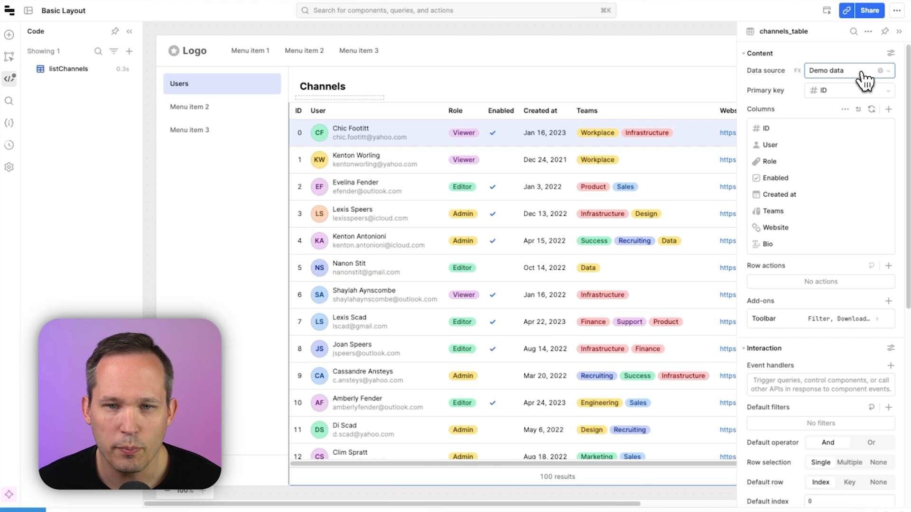
pyautogui.click(863, 71)
pyautogui.click(852, 160)
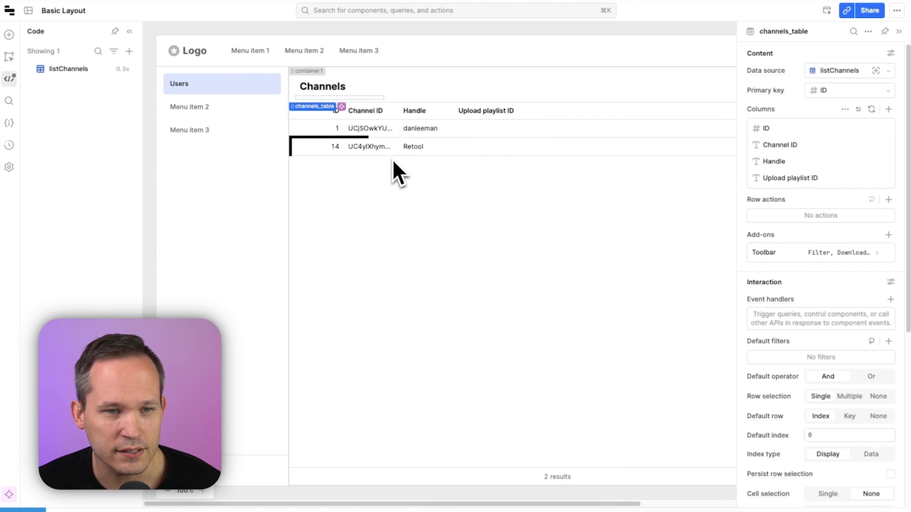
# Add a Form component under the sidebar menu and title it Add Channel
pyautogui.click(9, 35)
pyautogui.write('form')
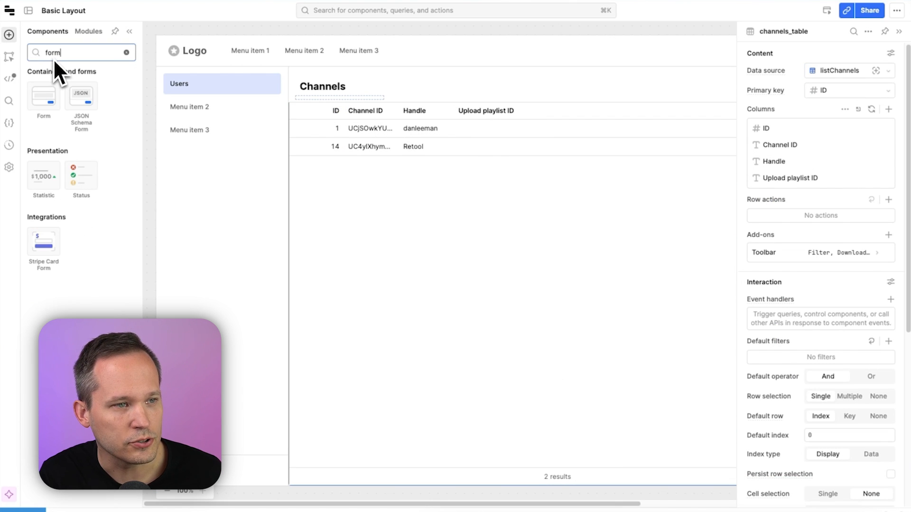
pyautogui.moveTo(50, 90); pyautogui.dragTo(243, 169)
pyautogui.write('Add Ch')
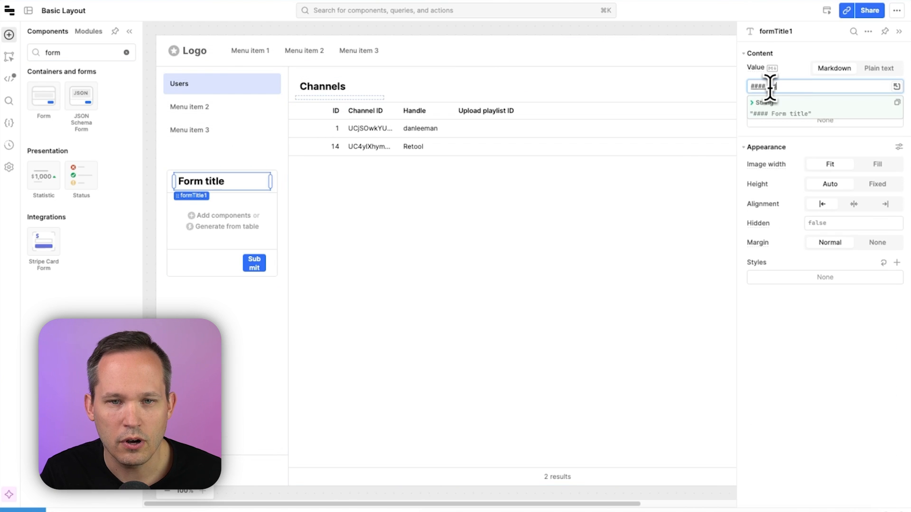
pyautogui.write('annel')
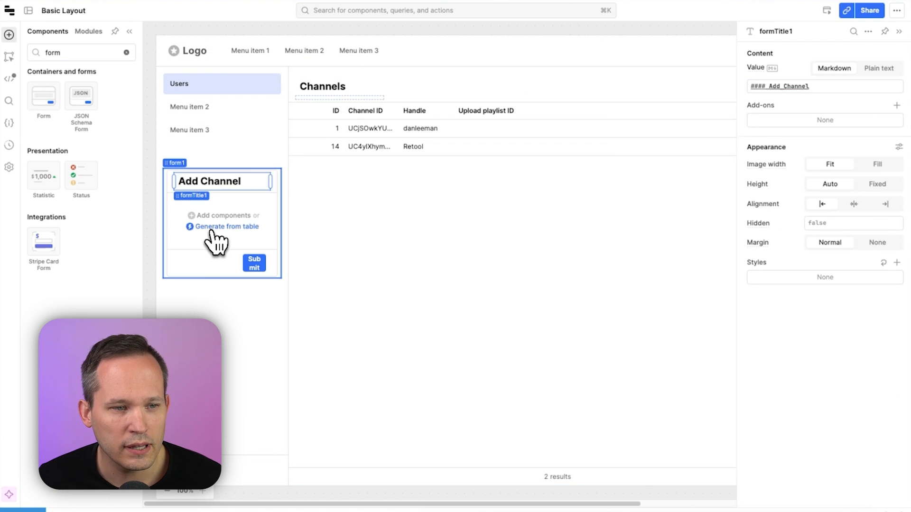
# Add a Text Input component inside the Add Channel form
pyautogui.click(211, 227)
pyautogui.press('Escape')
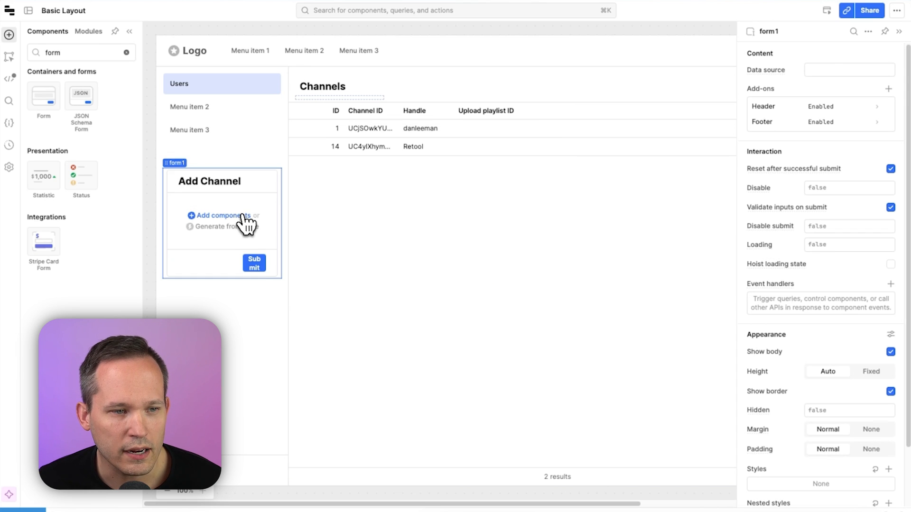
pyautogui.click(243, 217)
pyautogui.click(375, 289)
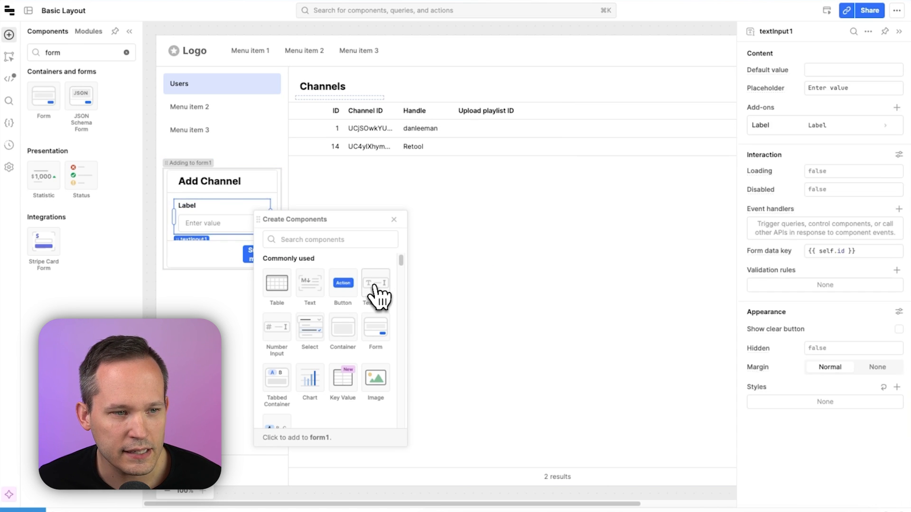
# Set the text input's label to Channel URL
pyautogui.click(816, 124)
pyautogui.doubleClick(823, 70)
pyautogui.write('Channel')
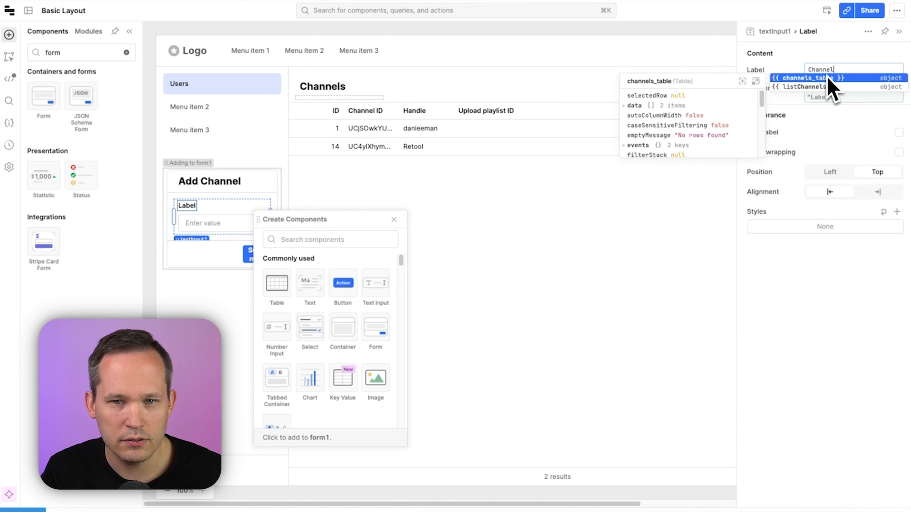
pyautogui.write(' URL')
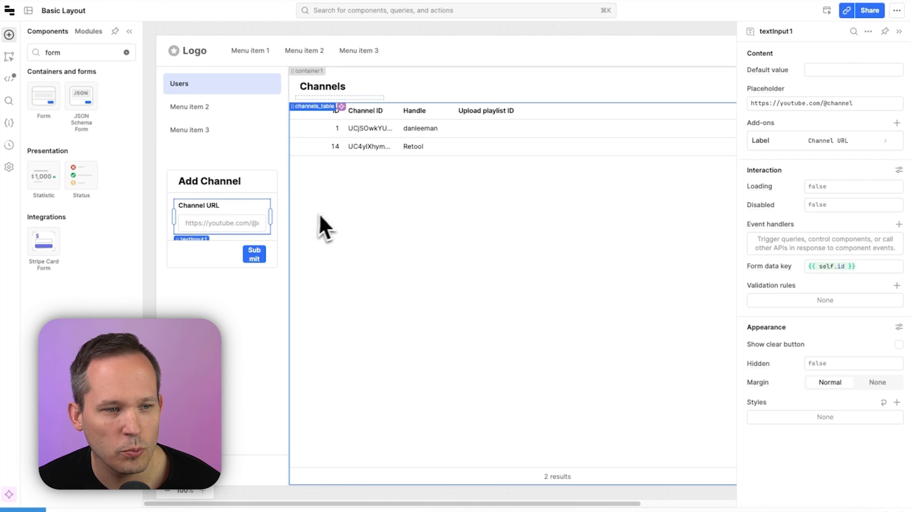
# Widen the form's Submit button to span the form
pyautogui.moveTo(244, 254); pyautogui.dragTo(216, 256)
pyautogui.click(243, 302)
pyautogui.click(218, 233)
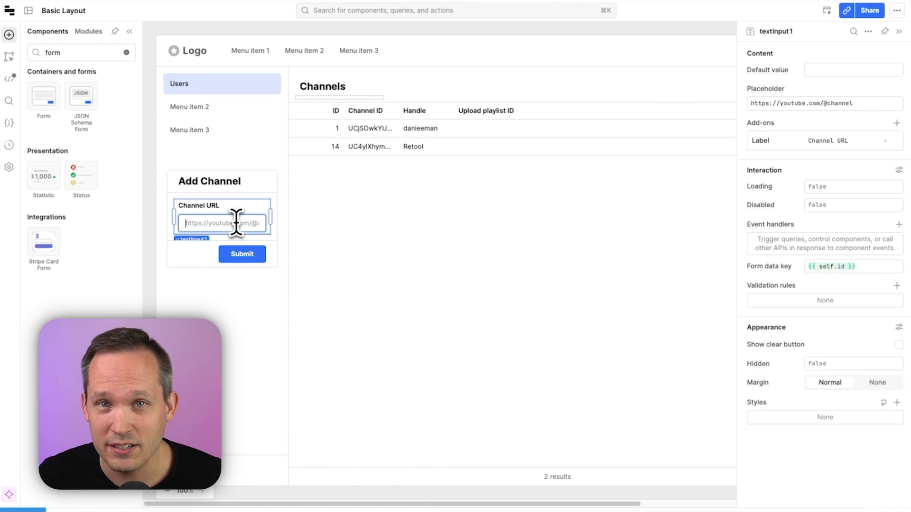
# Create a new resource query named getChannel
pyautogui.click(10, 80)
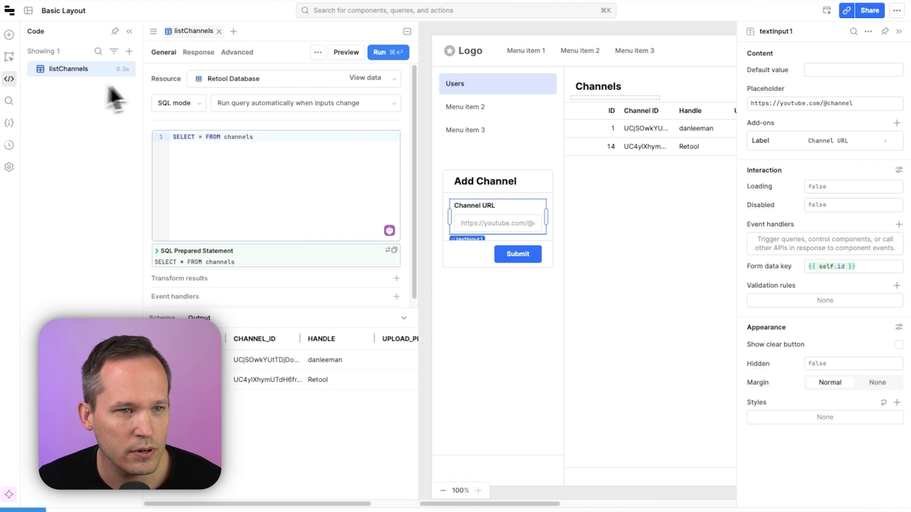
pyautogui.click(233, 31)
pyautogui.click(280, 69)
pyautogui.write('getCha')
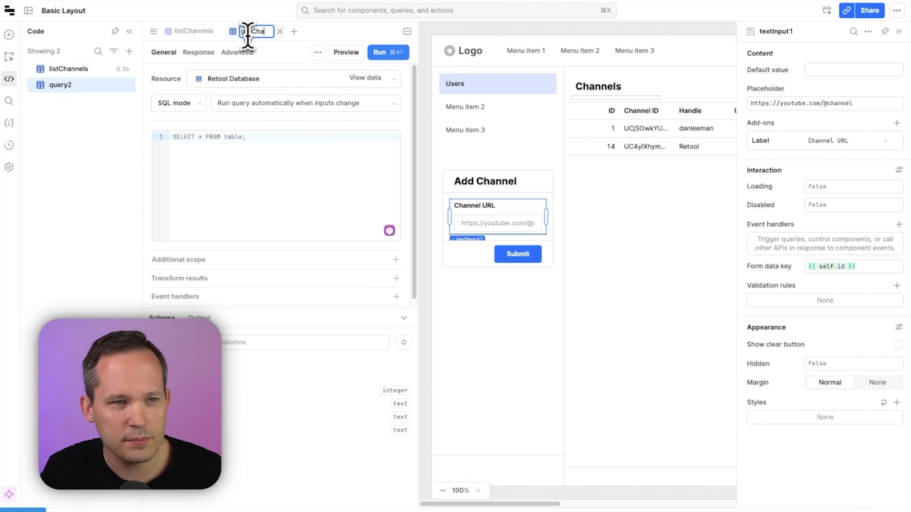
pyautogui.write('nnel')
pyautogui.press('Return')
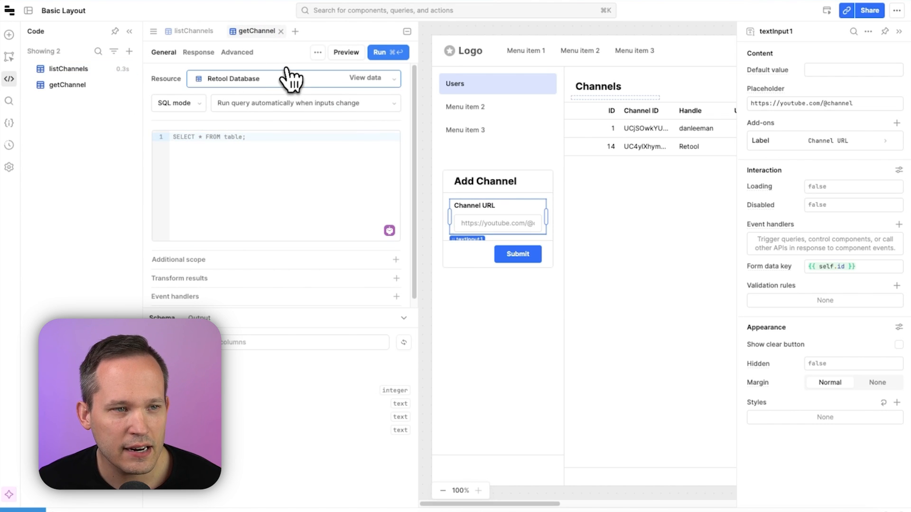
# Set the getChannel query's resource to Retool Workflow and select the Fetch Channel Info workflow
pyautogui.click(286, 86)
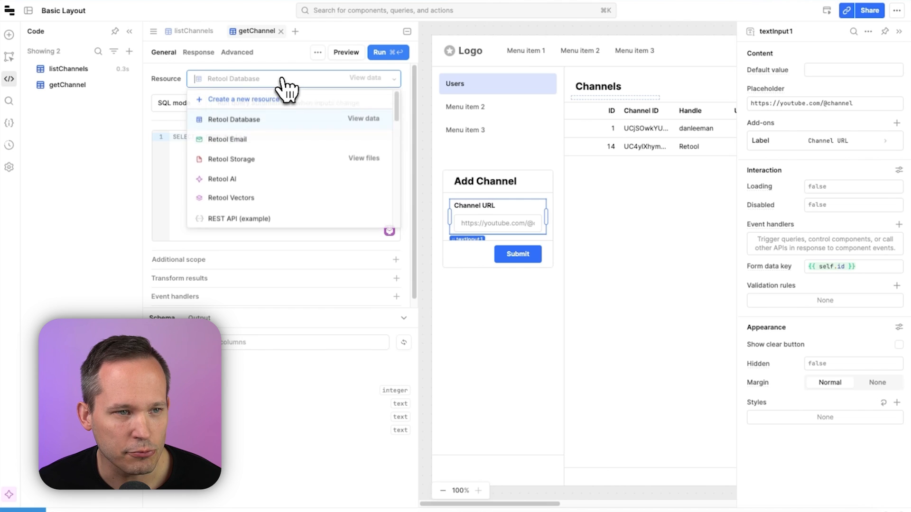
pyautogui.scroll(-5, 308, 161)
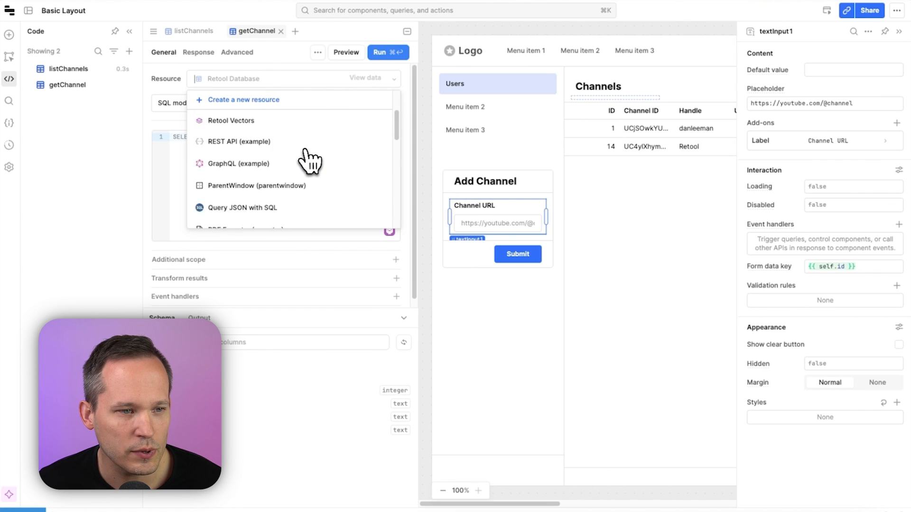
pyautogui.scroll(-2, 304, 152)
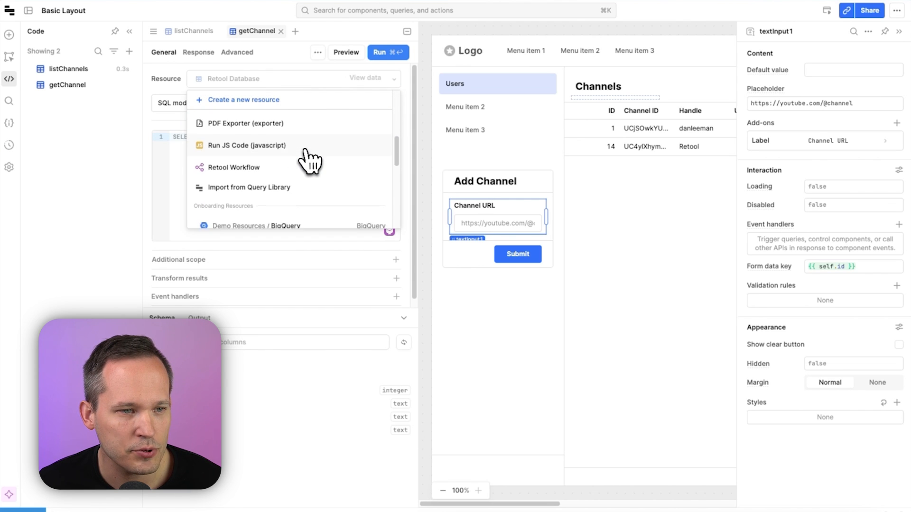
pyautogui.click(273, 157)
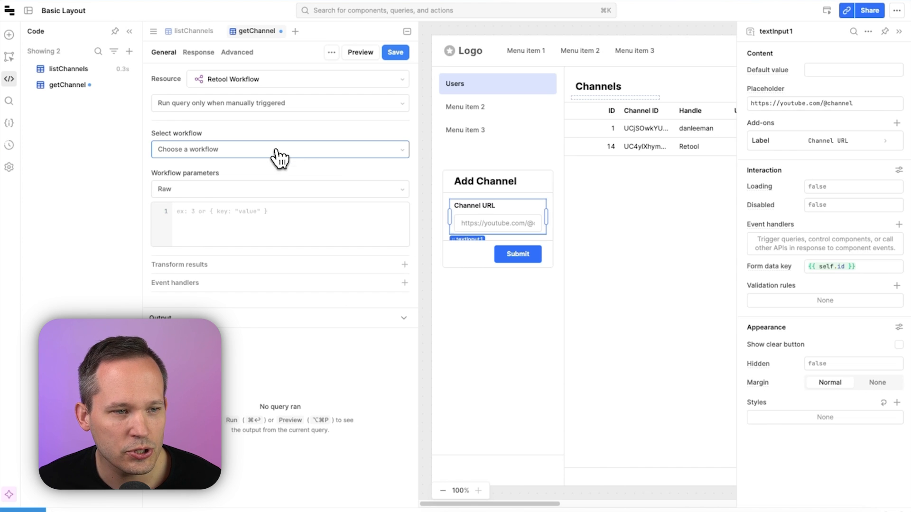
pyautogui.click(277, 156)
pyautogui.click(255, 204)
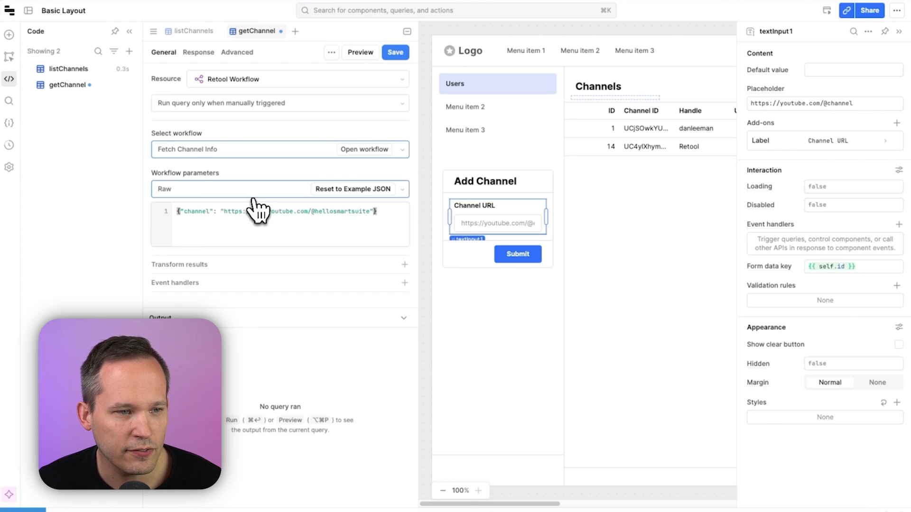
# Set the workflow parameters to {"channel": {{form1.data.textInput1}} } and save the query
pyautogui.click(246, 222)
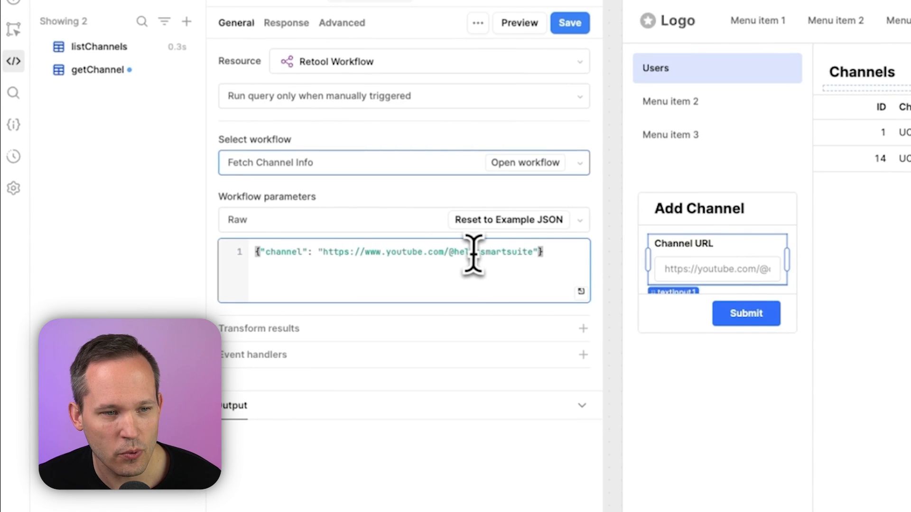
pyautogui.moveTo(539, 252); pyautogui.dragTo(320, 253)
pyautogui.press('BackSpace')
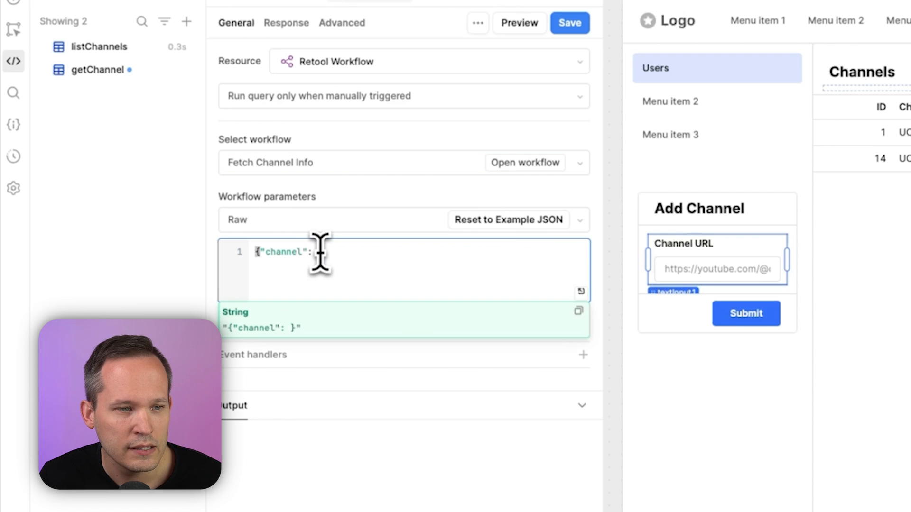
pyautogui.write('{{')
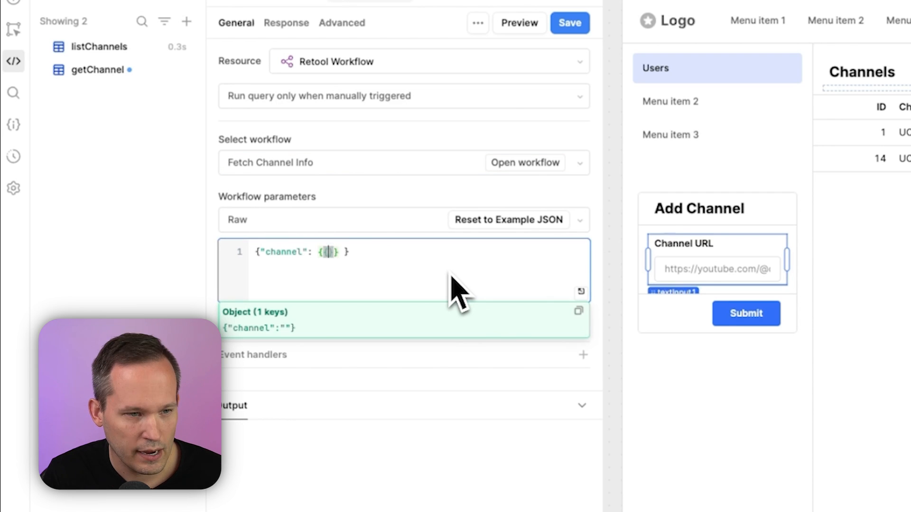
pyautogui.write('form')
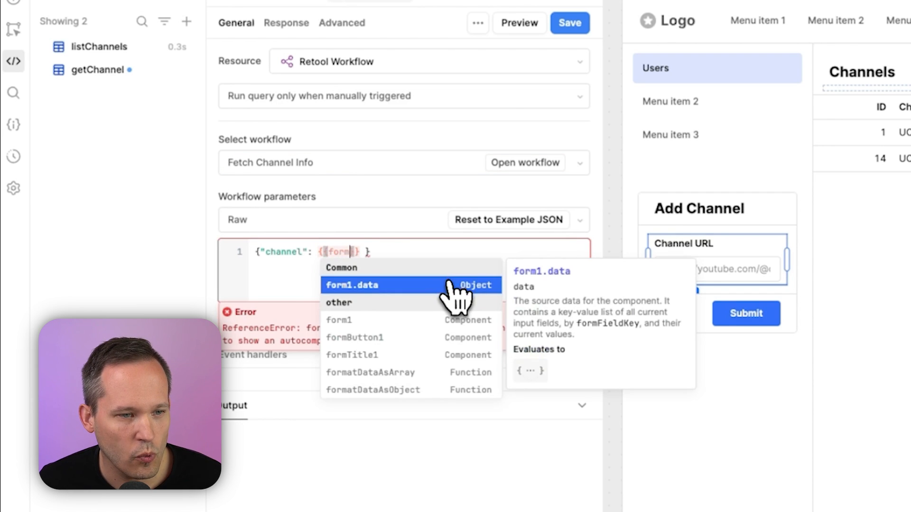
pyautogui.click(451, 284)
pyautogui.write('.data.')
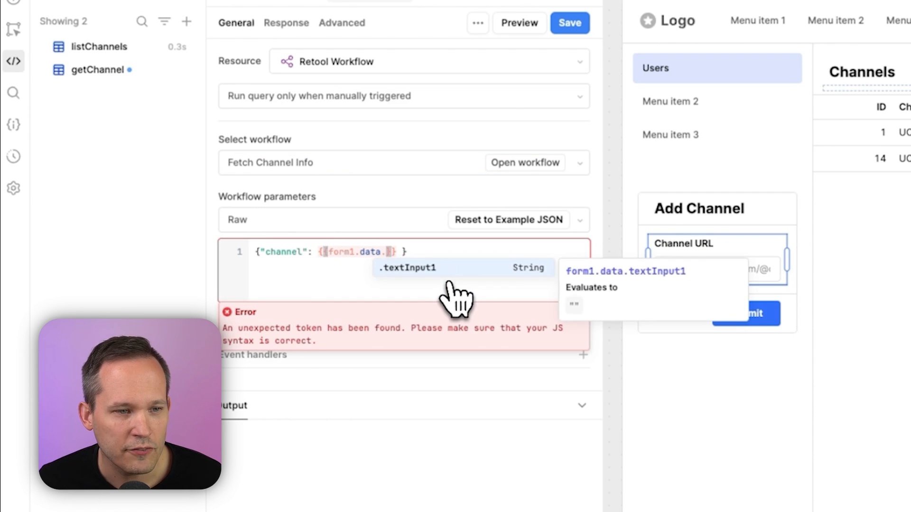
pyautogui.click(407, 274)
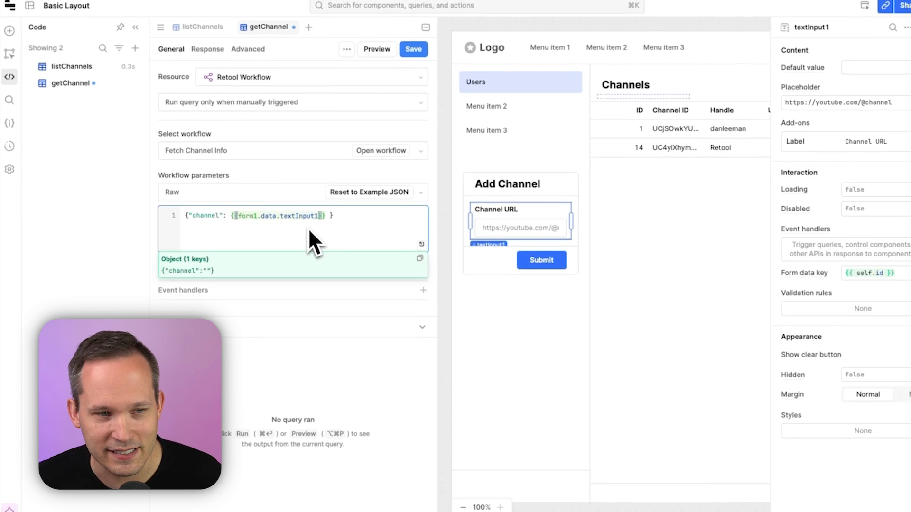
pyautogui.click(397, 53)
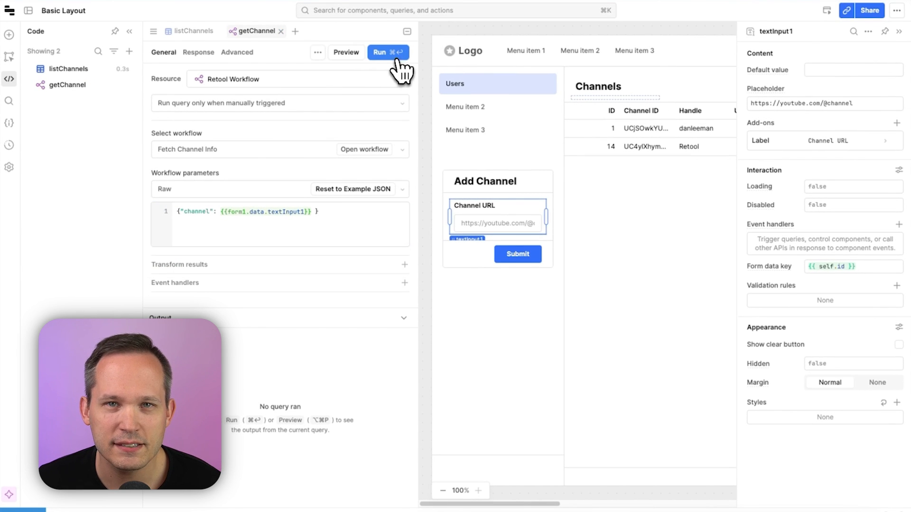
# Preview the app and submit a Softr YouTube channel URL through the Add Channel form
pyautogui.click(828, 16)
pyautogui.click(84, 224)
pyautogui.press('super+v')
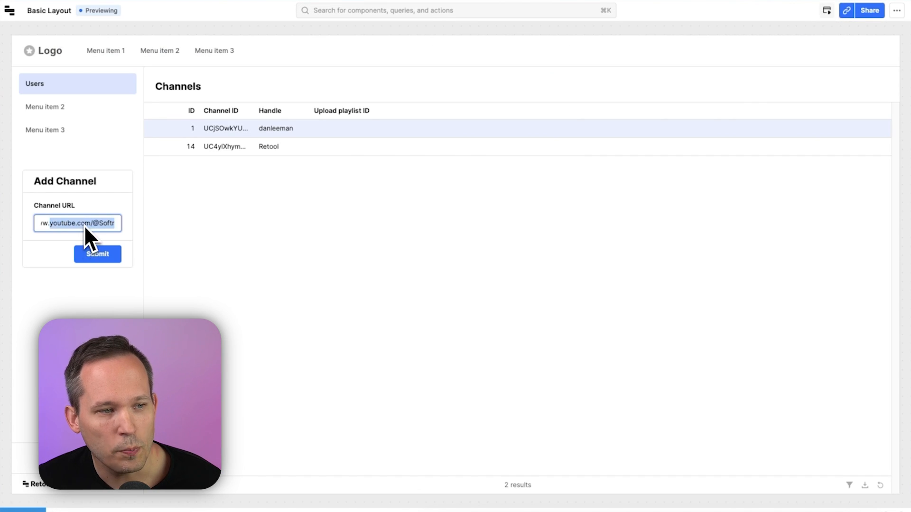
pyautogui.click(103, 254)
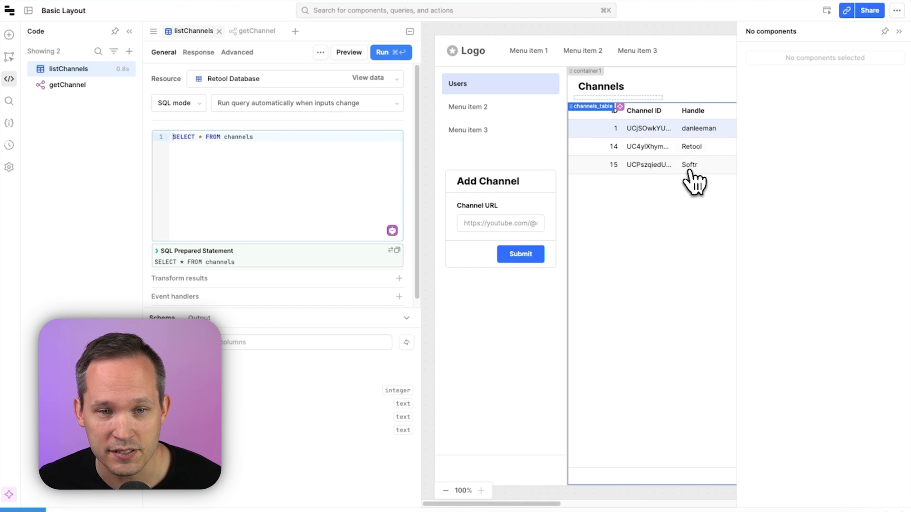
# Add a success event handler to getChannel that controls channels_table with the Refresh method
pyautogui.click(410, 31)
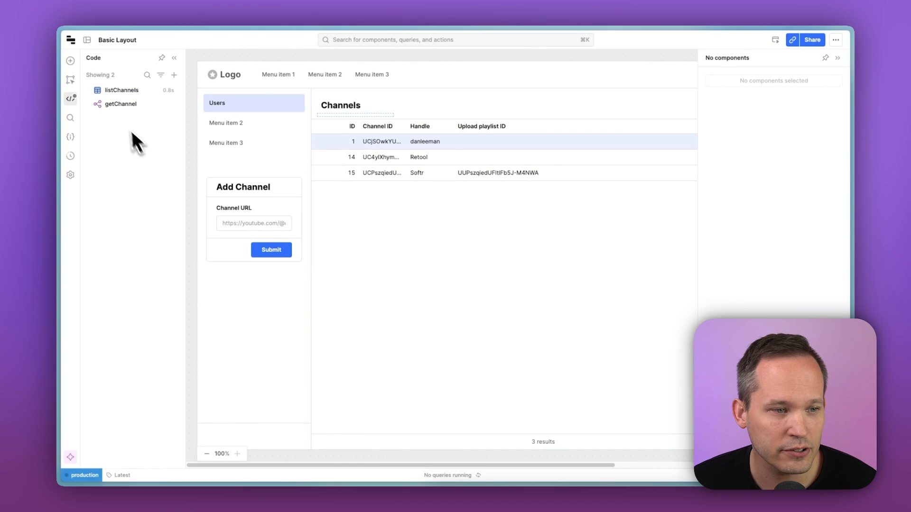
pyautogui.click(118, 105)
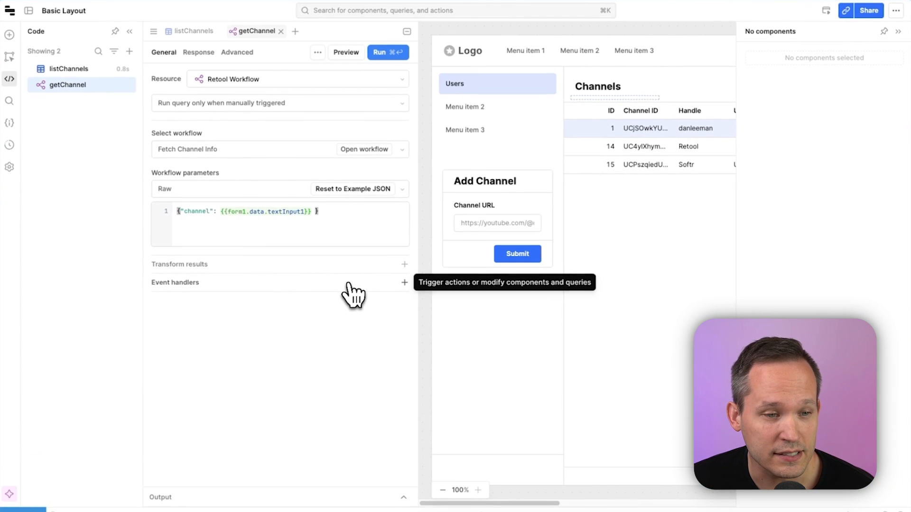
pyautogui.click(349, 284)
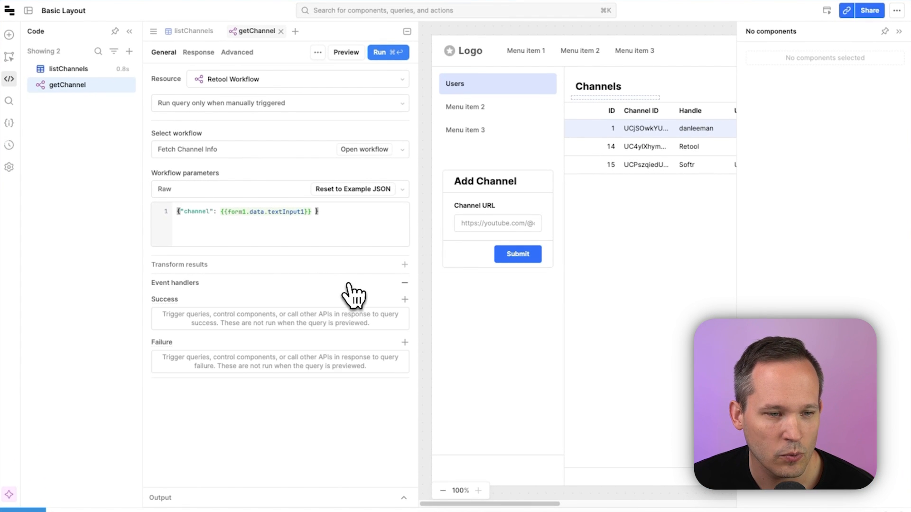
pyautogui.click(211, 320)
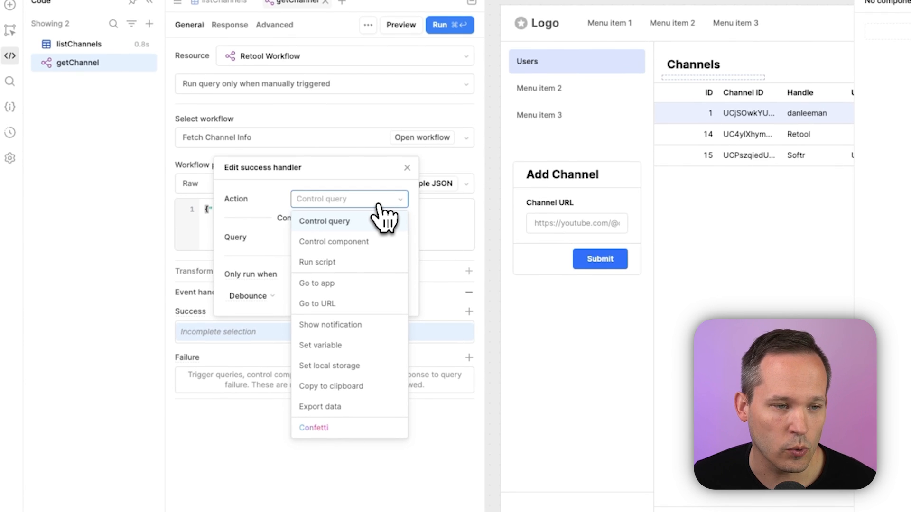
pyautogui.click(375, 242)
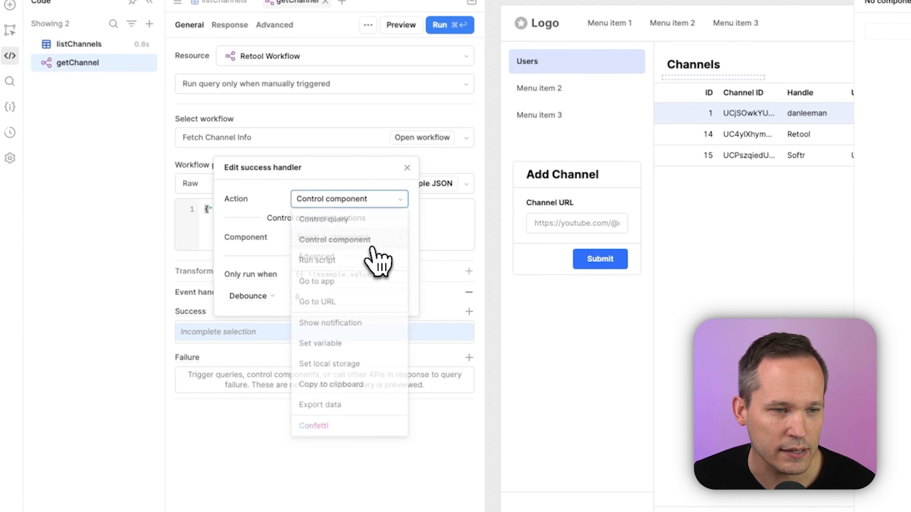
pyautogui.click(373, 243)
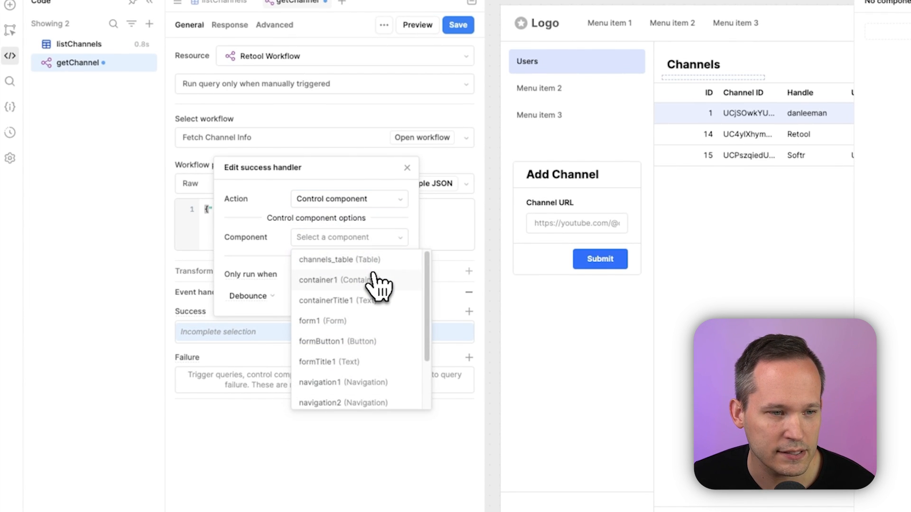
pyautogui.click(373, 260)
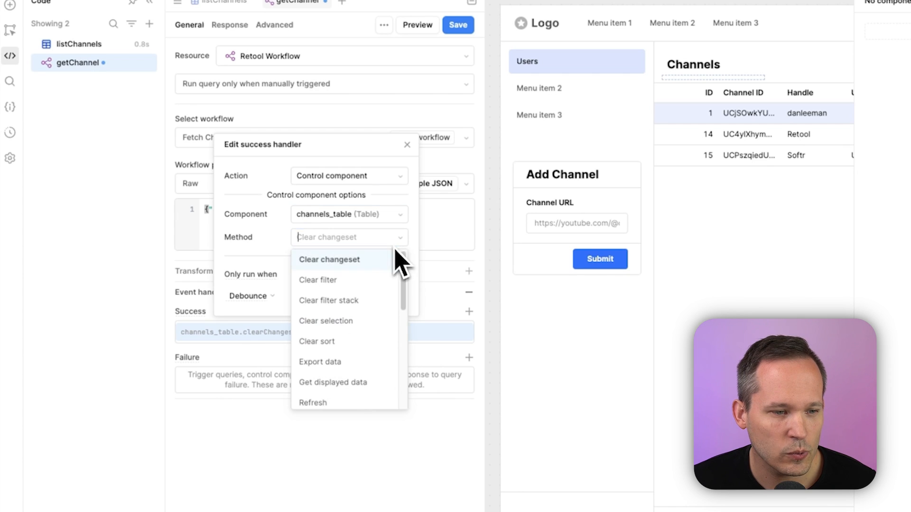
pyautogui.scroll(-1, 384, 294)
pyautogui.click(342, 385)
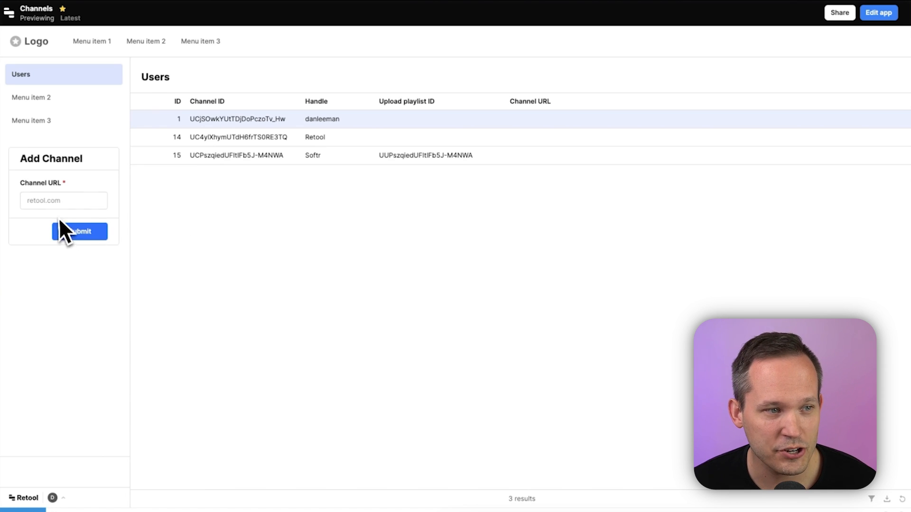
pyautogui.click(55, 199)
pyautogui.write('https://www.youtube.com/@AirtableApp')
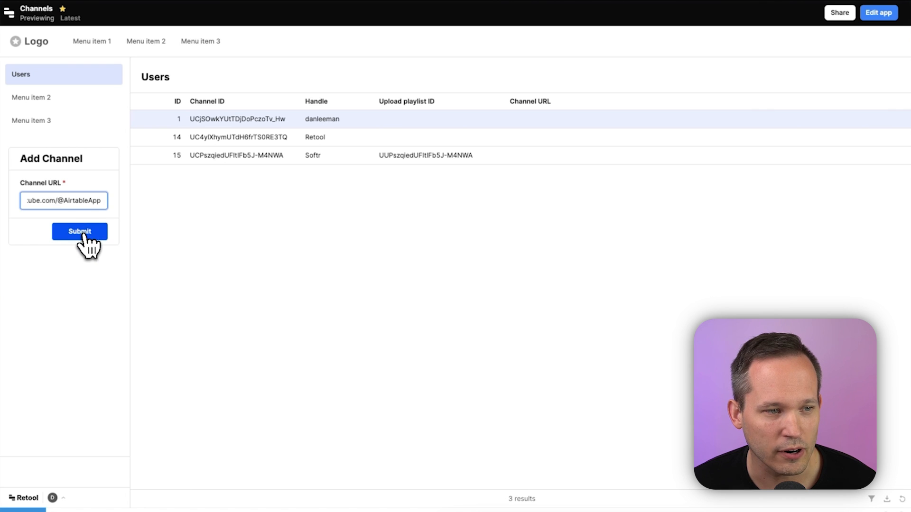
pyautogui.click(84, 232)
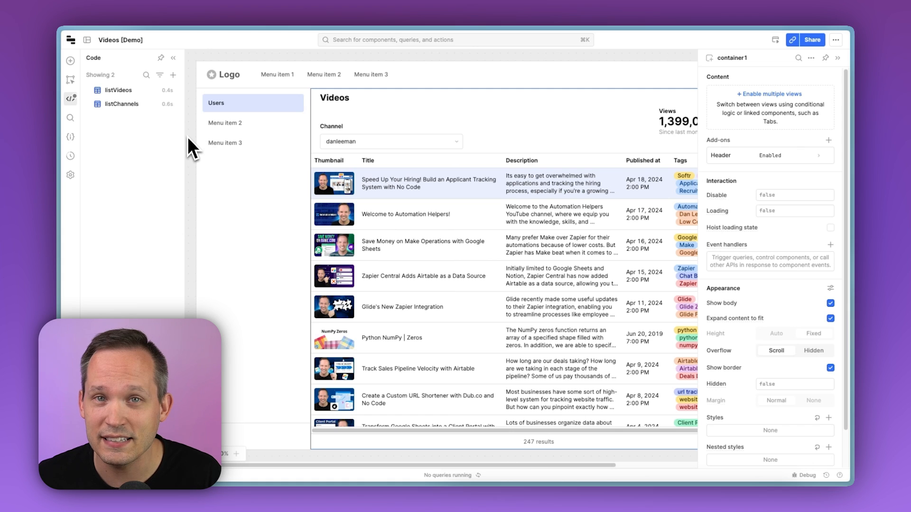
# Edit the listVideos query to also select CURRENT_DATE - published_at::date as days_active, then save and run it
pyautogui.click(119, 90)
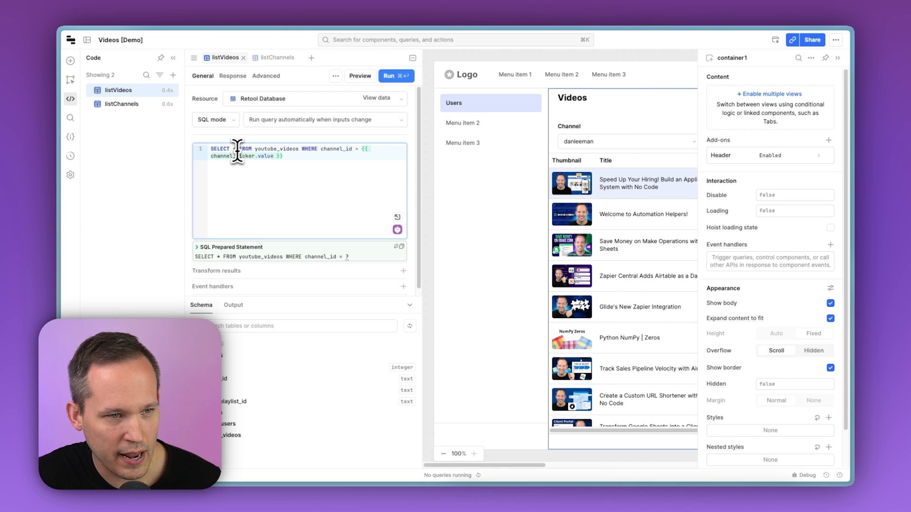
pyautogui.write(',')
pyautogui.write('CURRENT_DATE - published_at::date days_active')
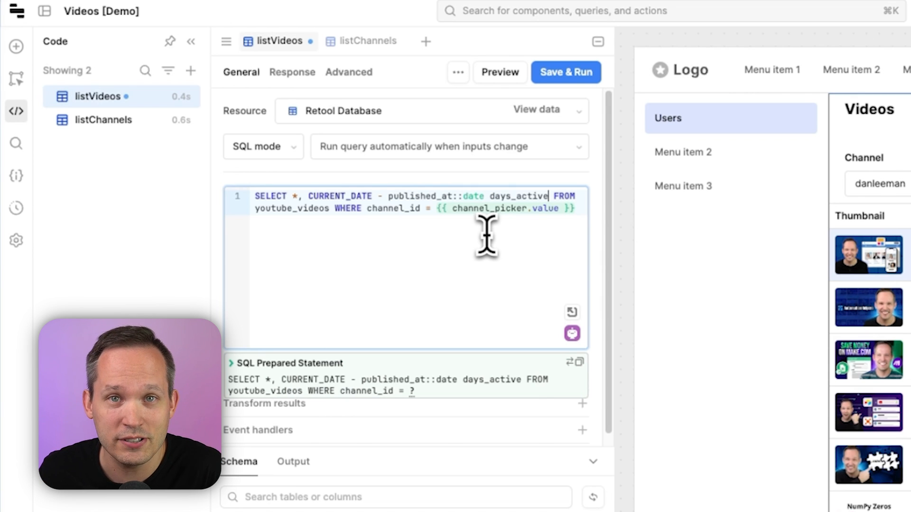
pyautogui.click(588, 80)
pyautogui.click(591, 42)
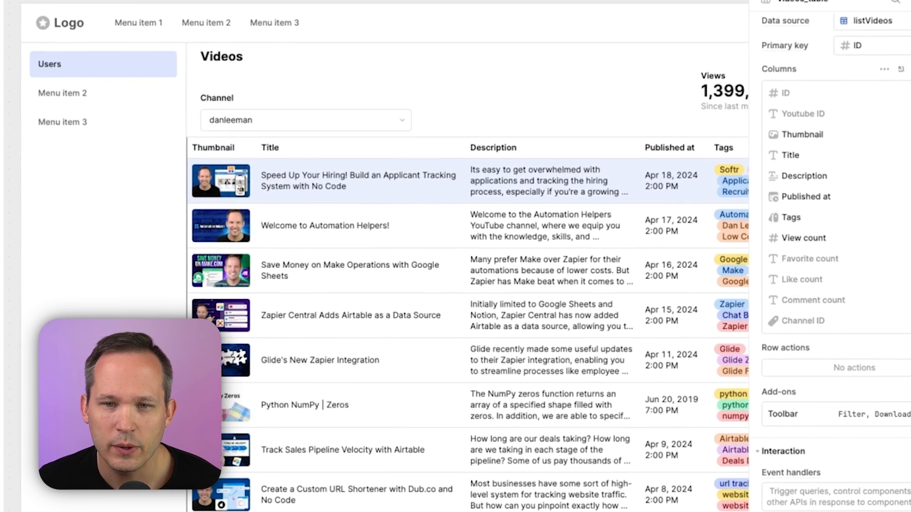
# Add a new column to videos_table with days_active as its source
pyautogui.click(901, 69)
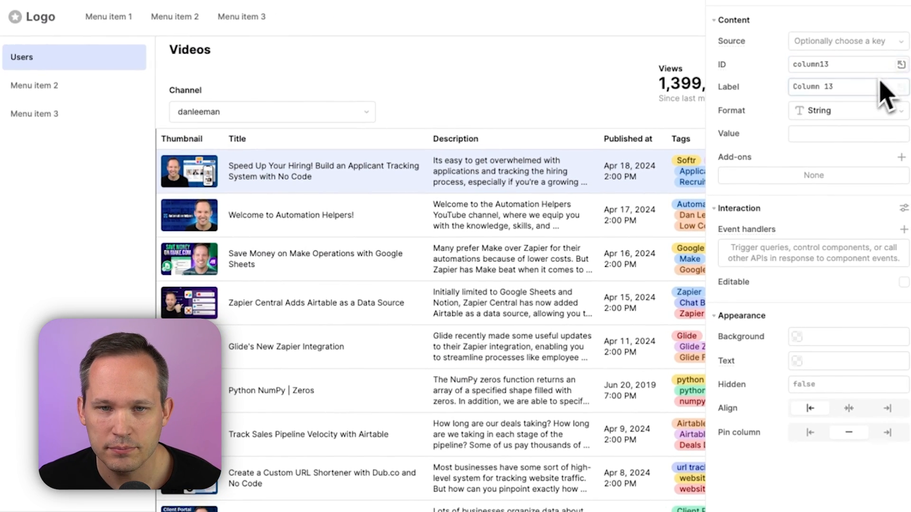
pyautogui.click(868, 46)
pyautogui.scroll(-3, 859, 166)
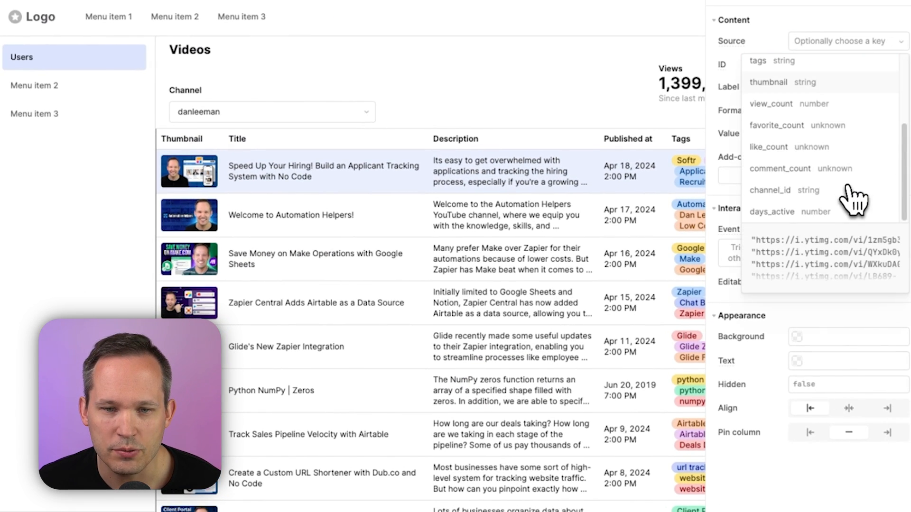
pyautogui.click(831, 214)
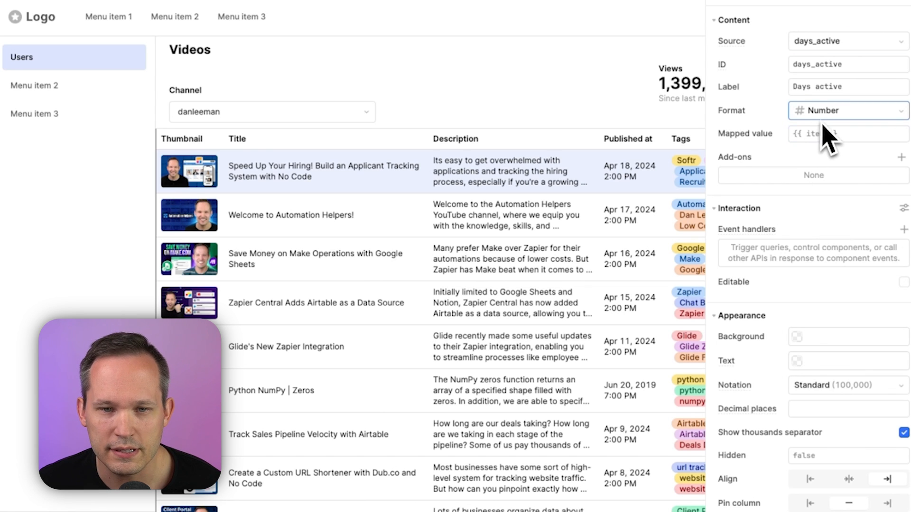
pyautogui.click(802, 135)
pyautogui.click(636, 163)
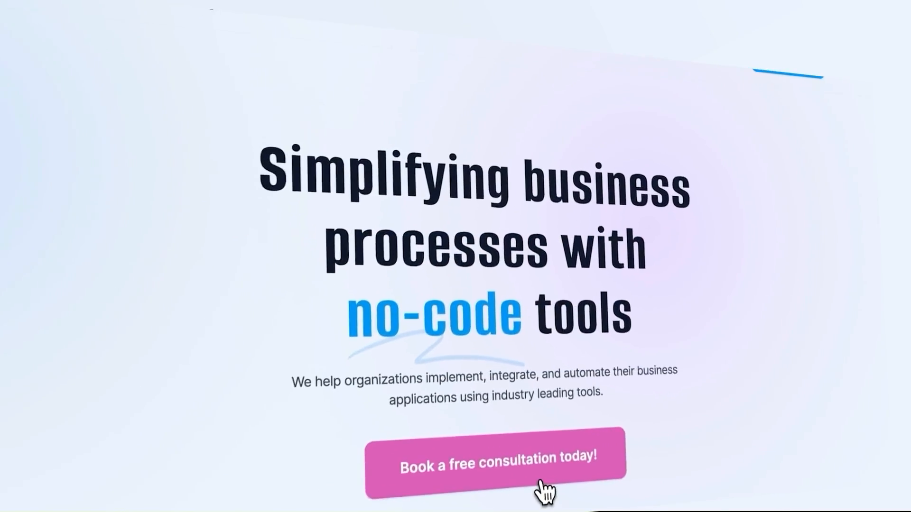
pyautogui.click(539, 361)
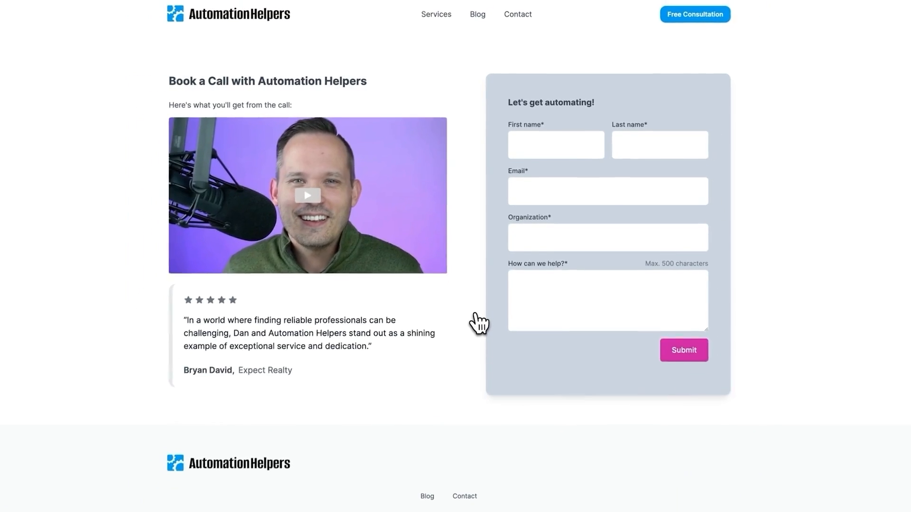